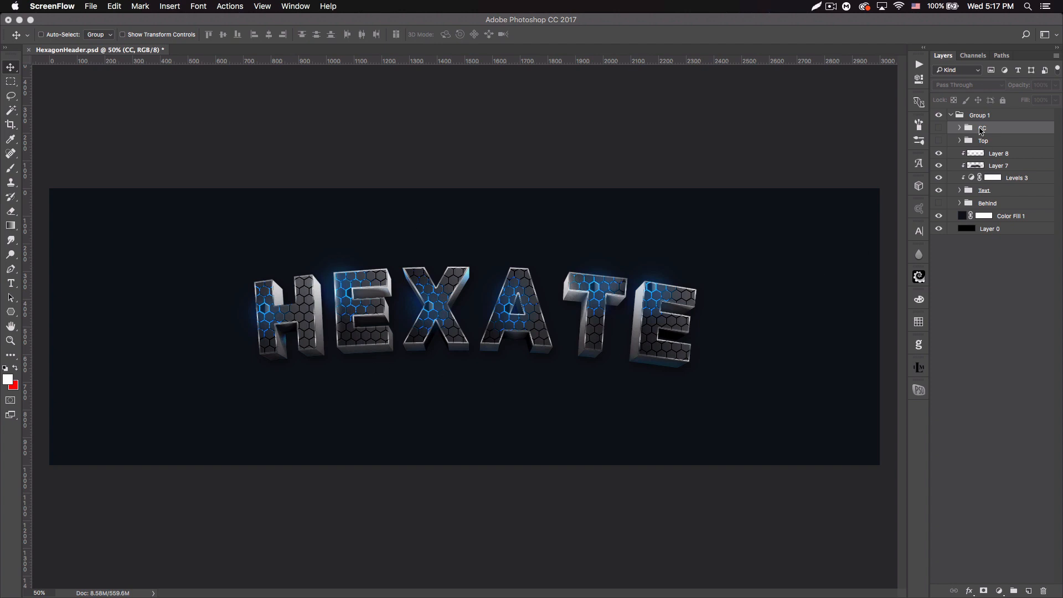
- Preview the finished header with the CC, Top and Behind groups shown, and hide the three groups again
click(939, 129)
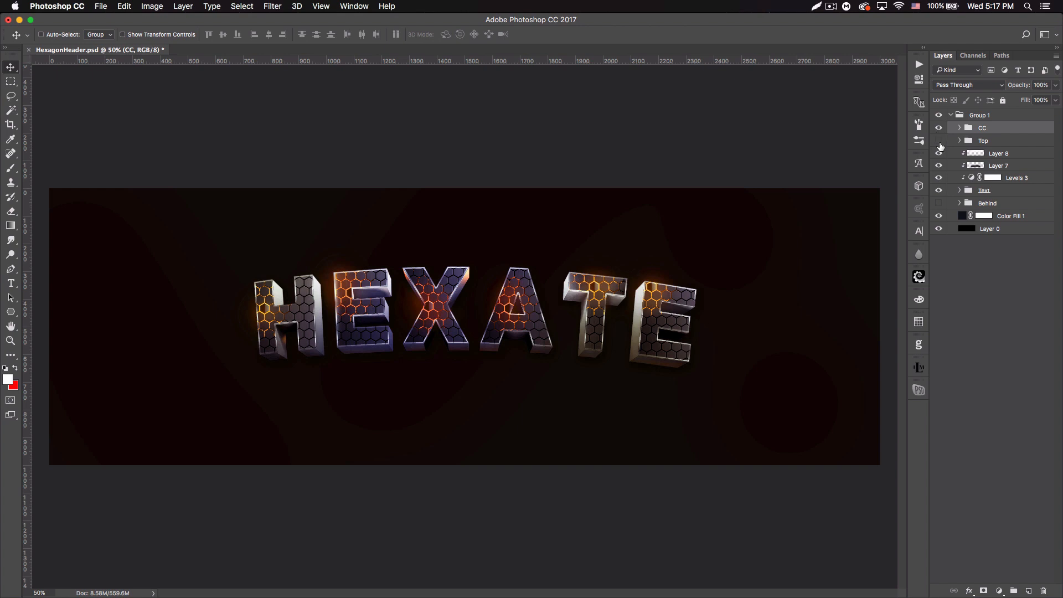
click(939, 141)
click(938, 203)
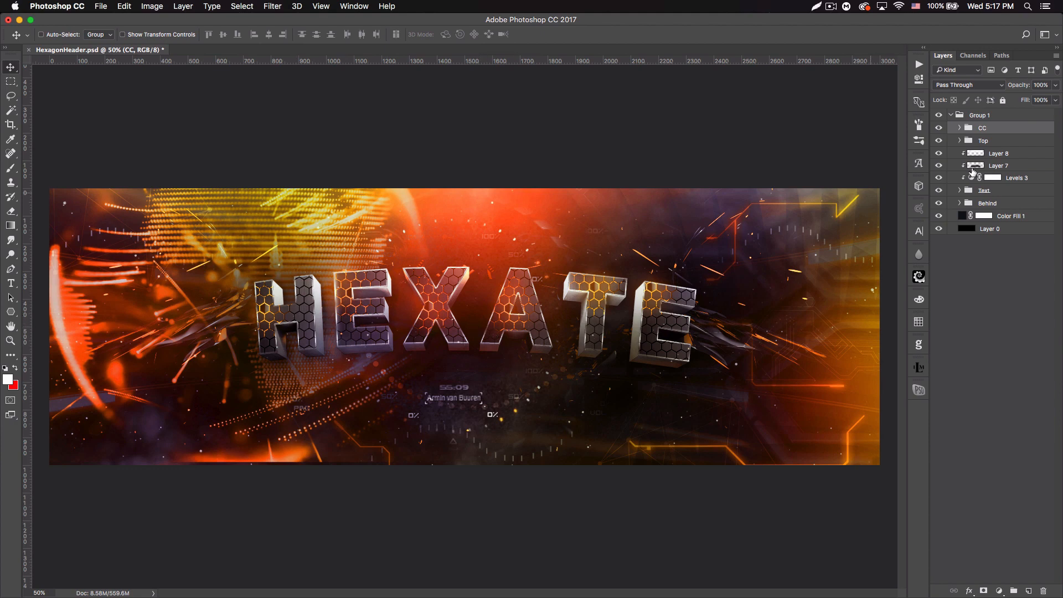
click(938, 203)
click(939, 140)
click(939, 128)
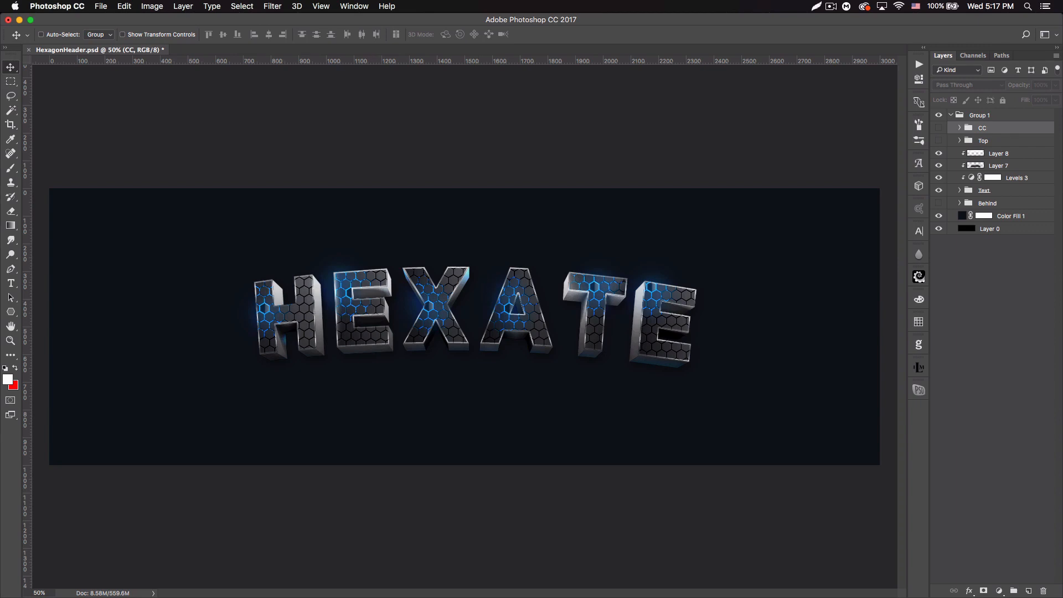
- Switch to Finder, preview texture2.jpg from the Hexate folder, and return to Photoshop
key(super+Tab)
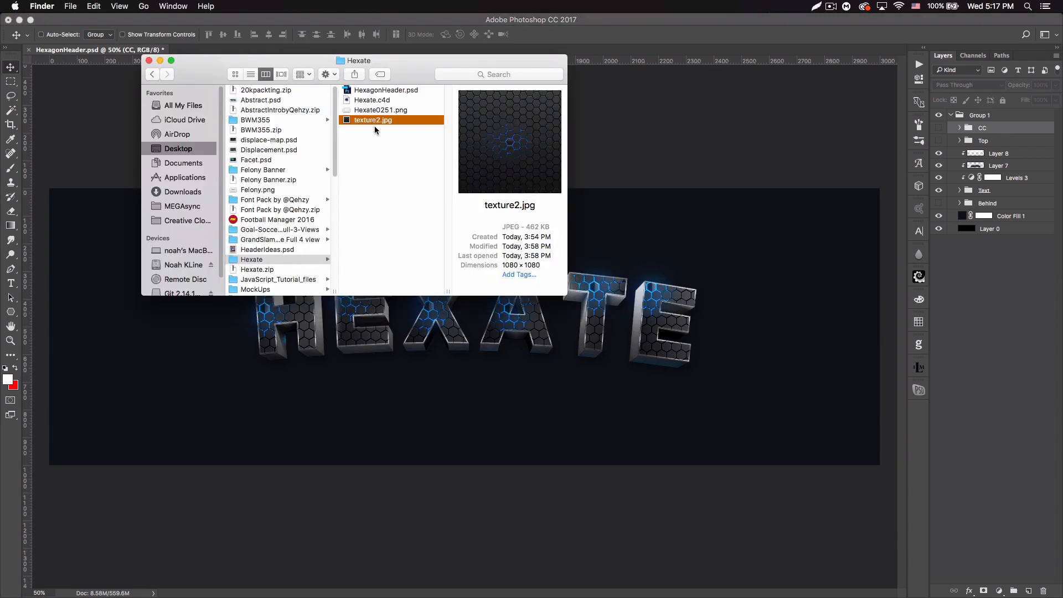
key(space)
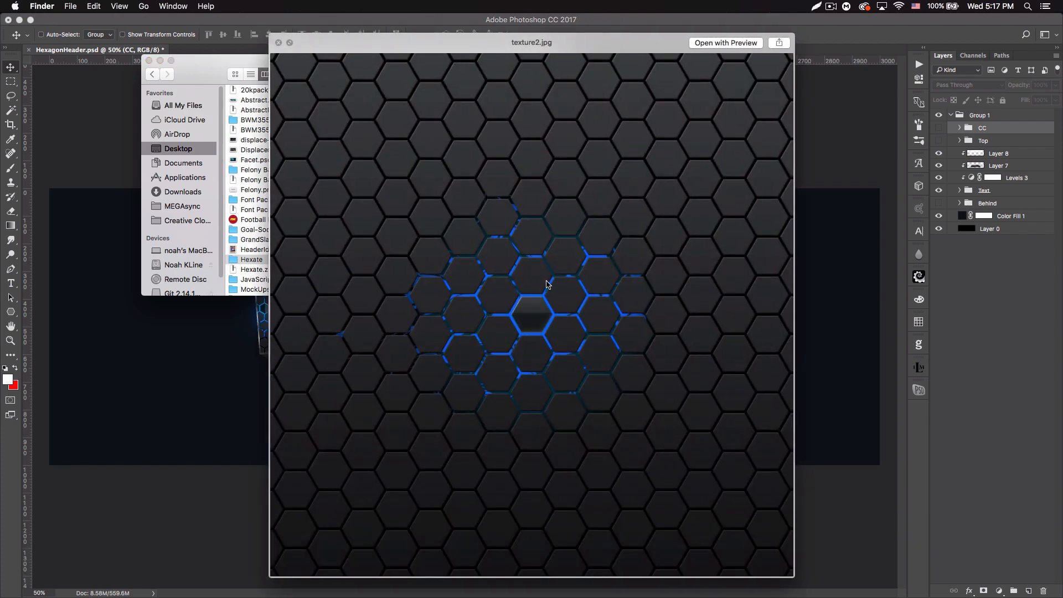
key(space)
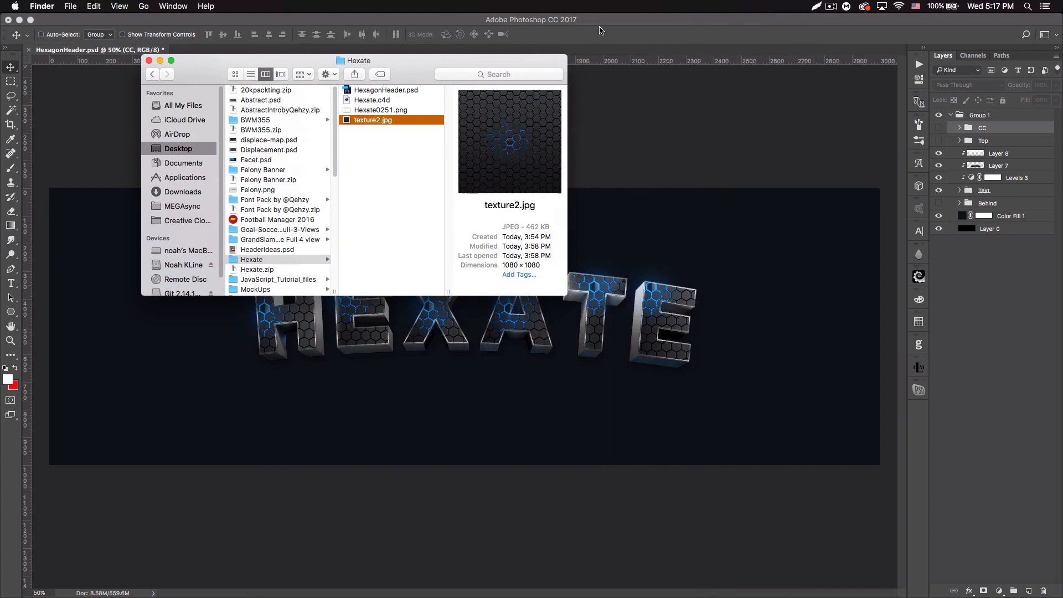
key(super+Tab)
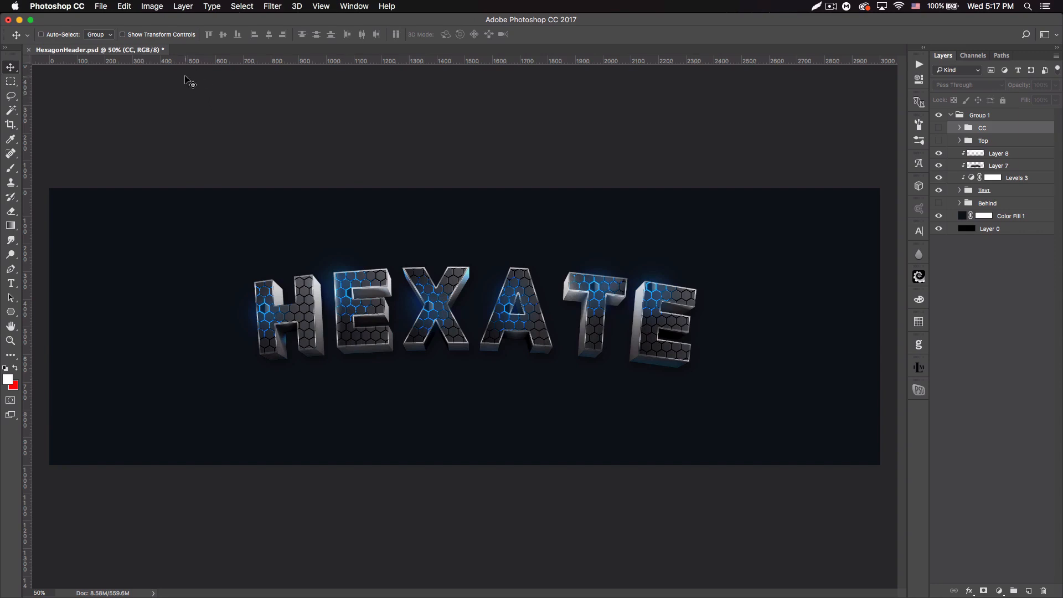
- Create a new 1920 x 1080 px document at 72 ppi in RGB Color with a black background
click(99, 6)
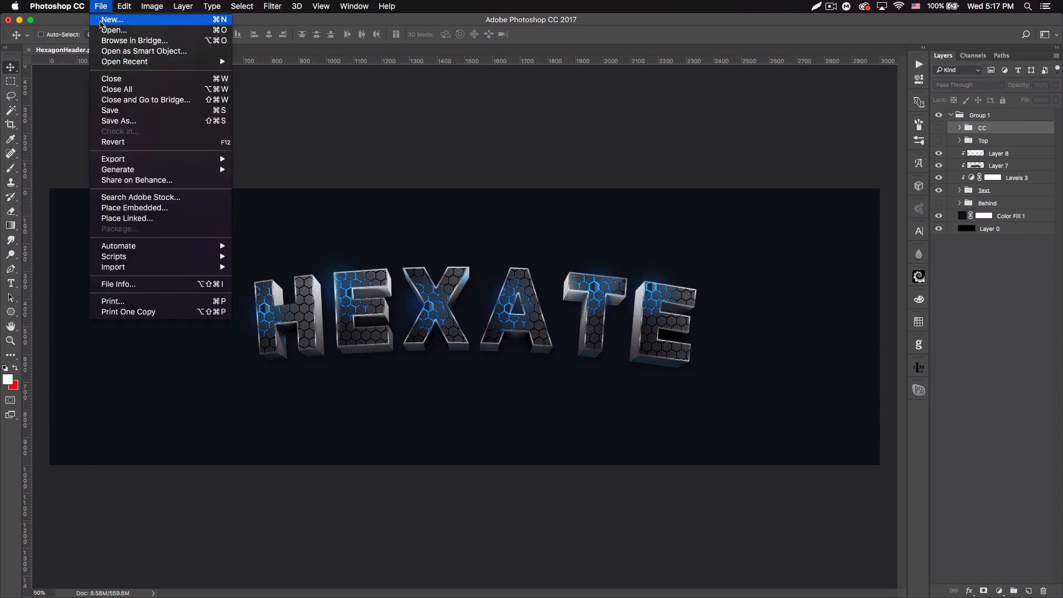
click(105, 21)
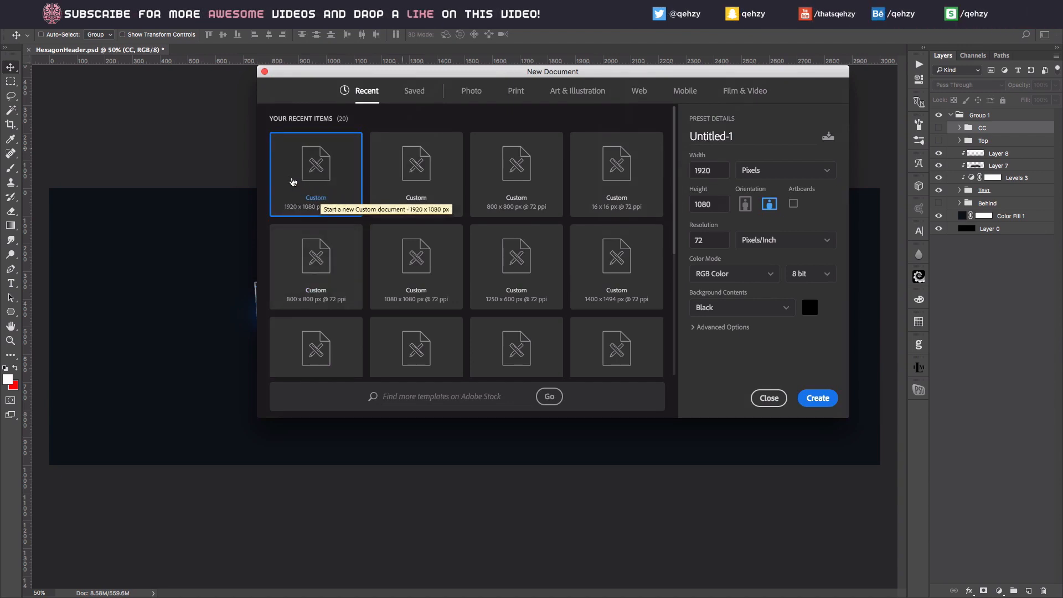
click(822, 399)
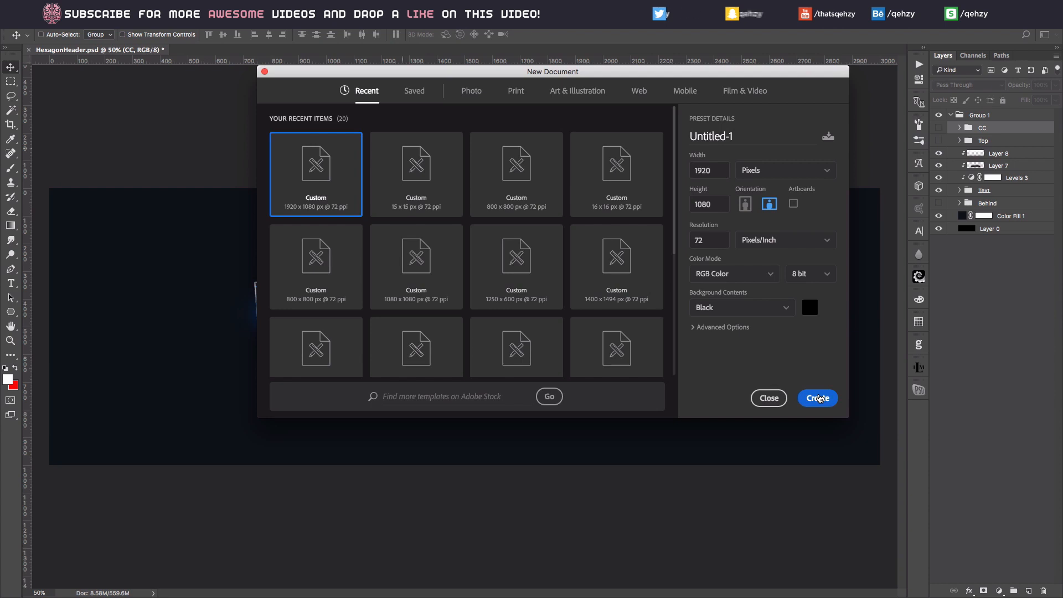
click(819, 398)
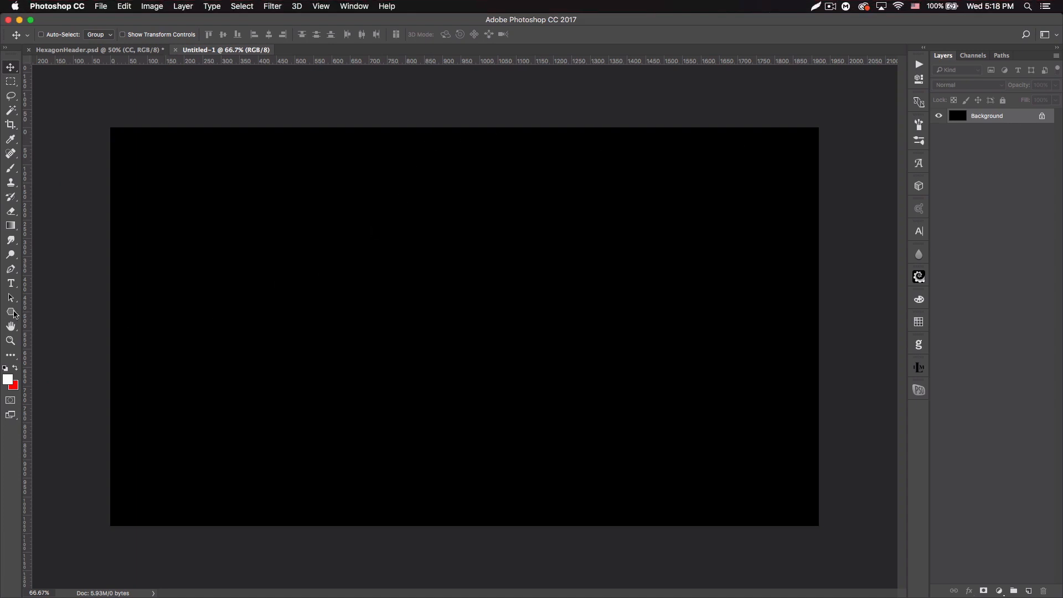
- Draw a six-sided polygon about 442 px wide and 510 px high near the canvas centre, with a vertex pointing straight up
click(10, 312)
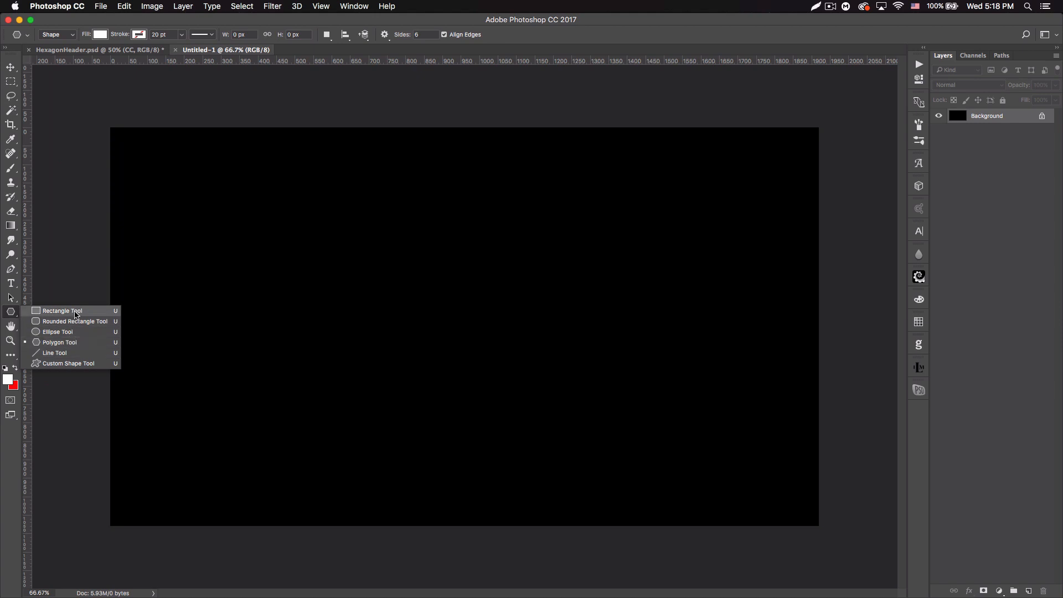
click(72, 343)
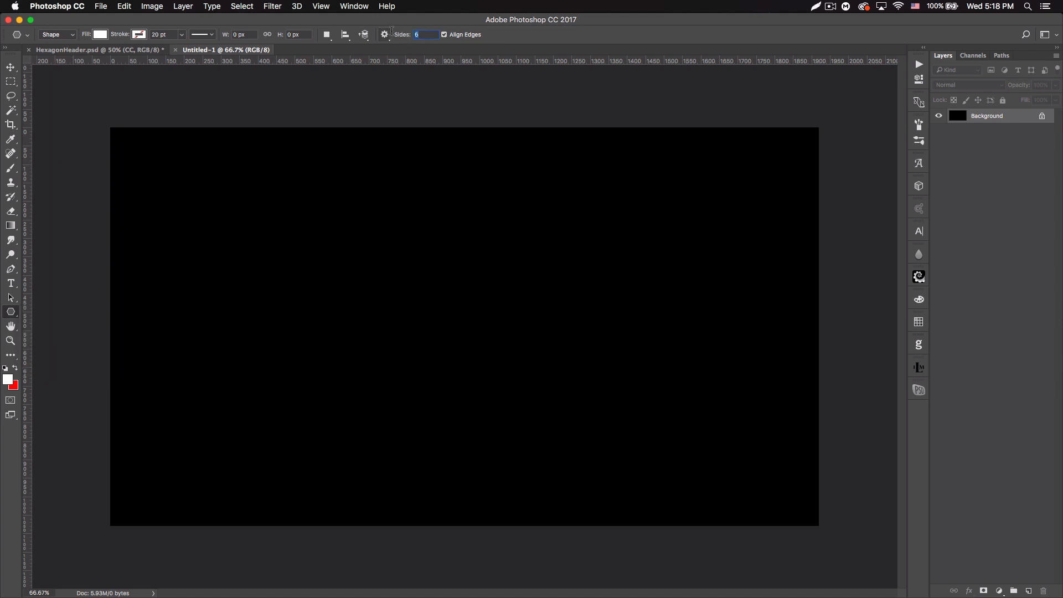
text(6)
drag(431, 275, 436, 371)
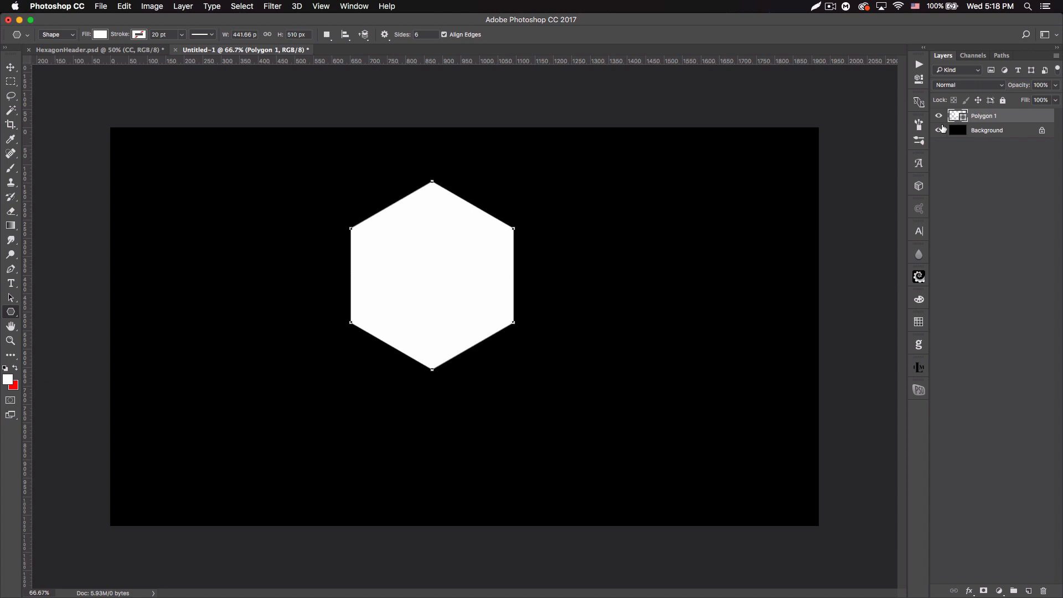
- Change the hexagon's fill colour to dark grey #232323
double_click(963, 118)
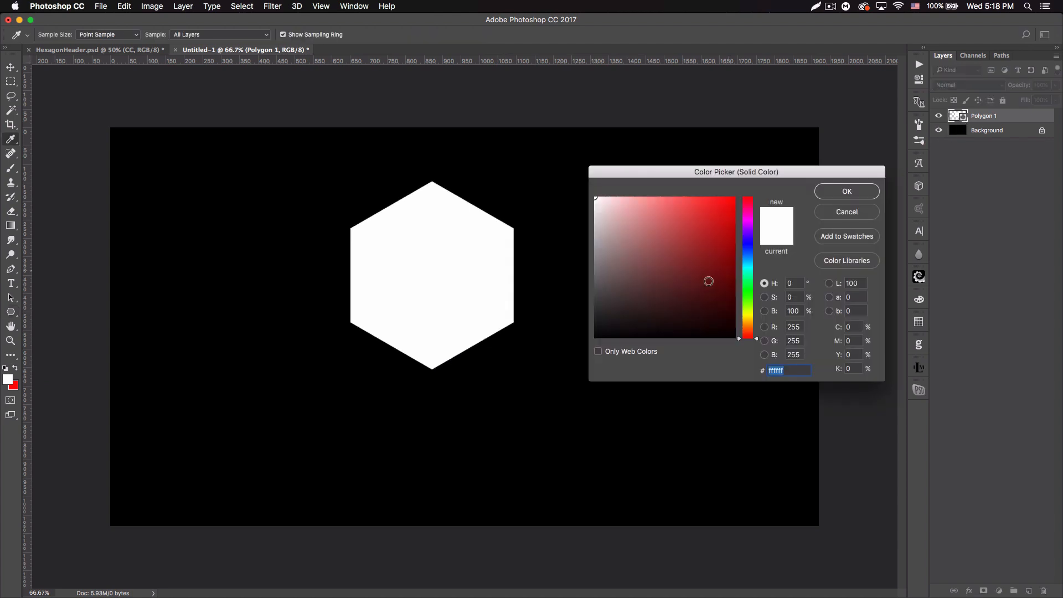
drag(631, 303, 587, 316)
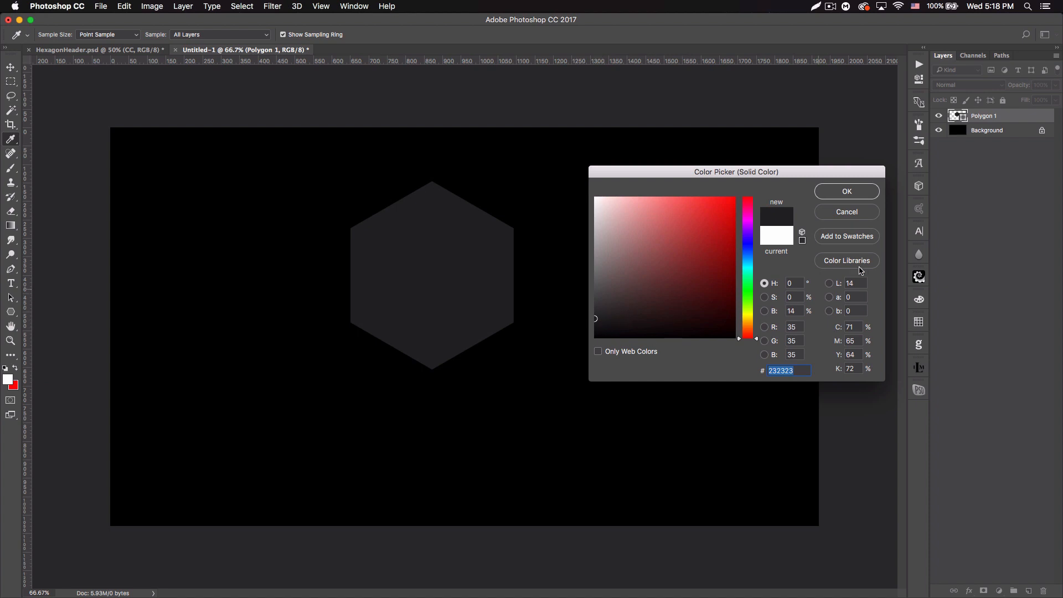
click(861, 191)
- Scale the hexagon down to a small tile and move it so the canvas's left edge cuts through its centre
click(11, 67)
key(super+t)
drag(348, 180, 490, 333)
key(Return)
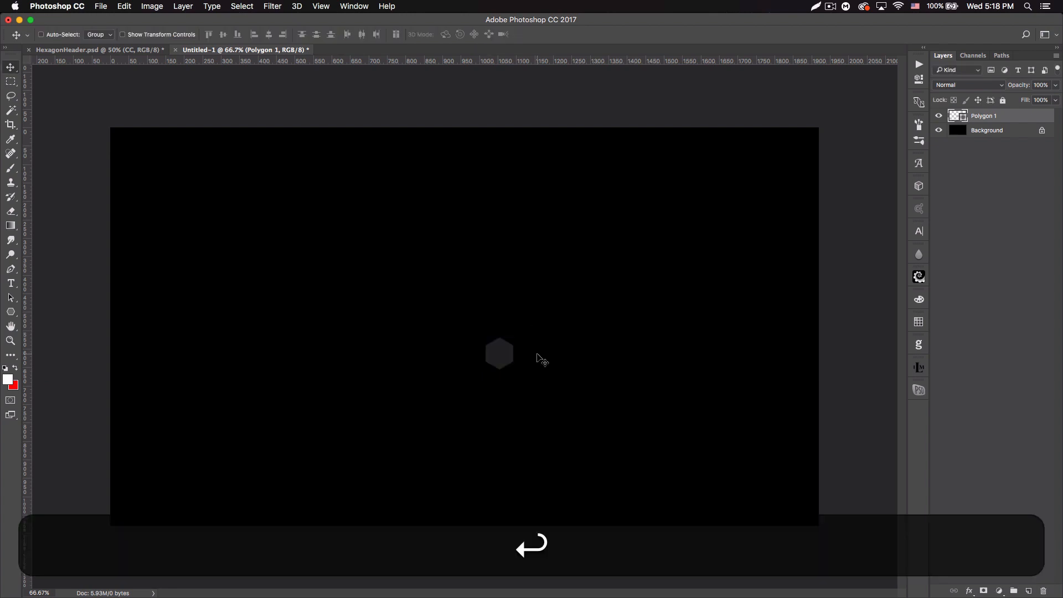
drag(494, 353, 111, 309)
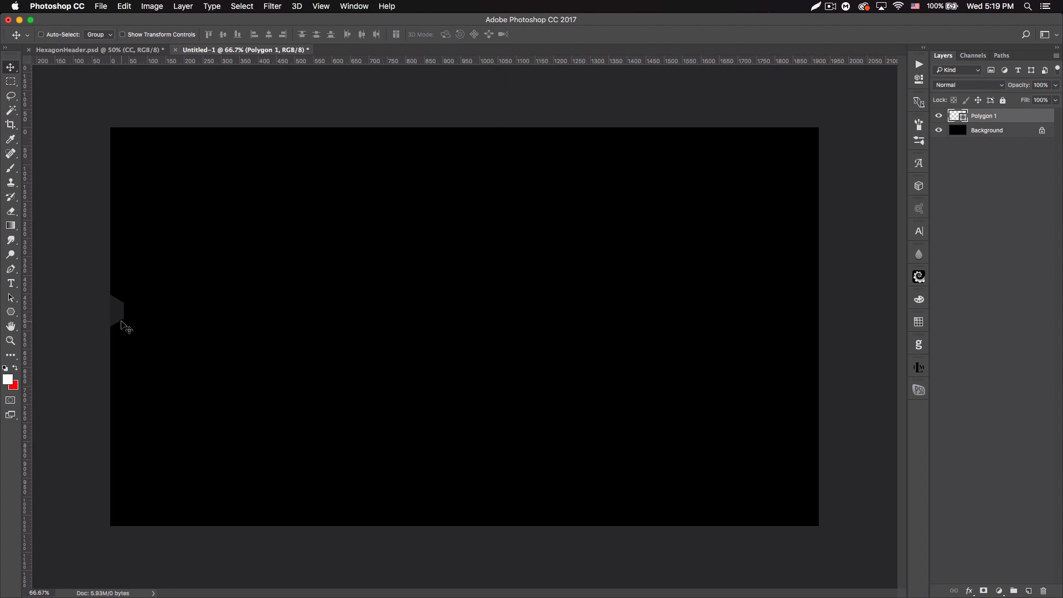
- Place a copy of the hexagon half over the canvas's right edge, and duplicate both hexagon layers six times
key(super+j)
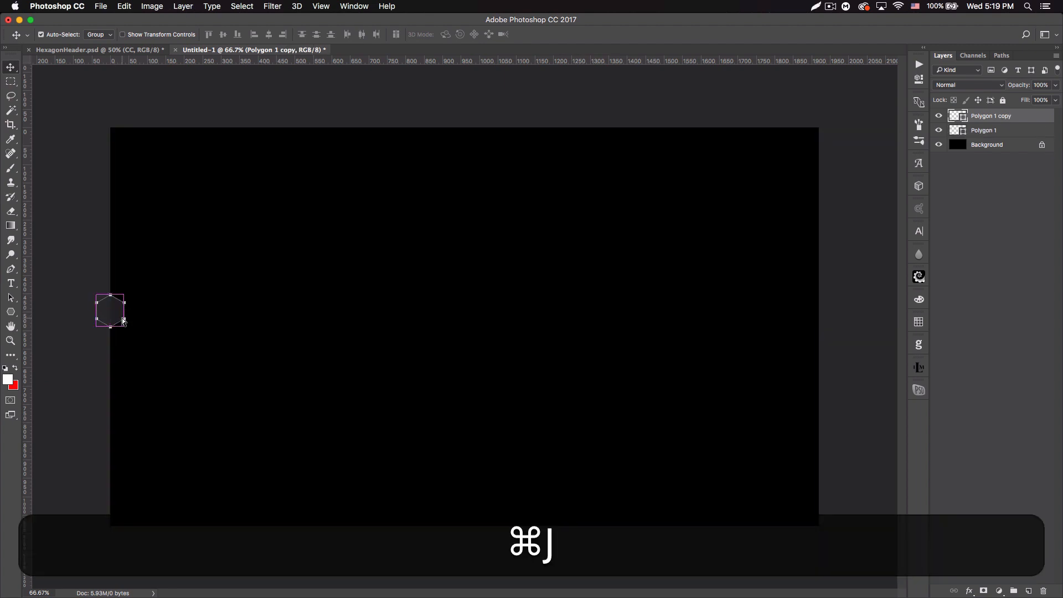
drag(129, 326, 825, 356)
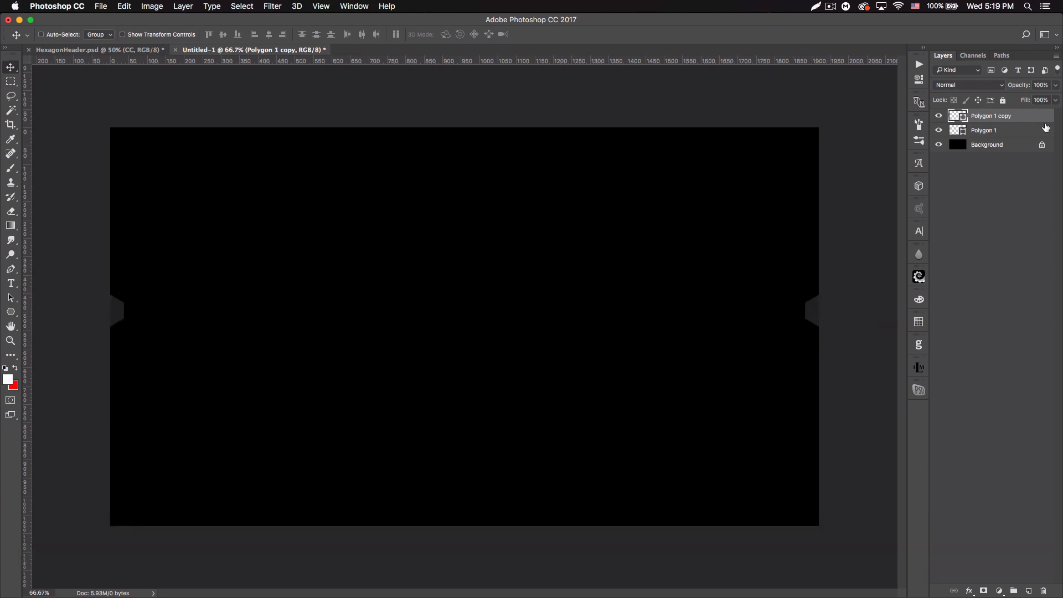
shift+click(1019, 135)
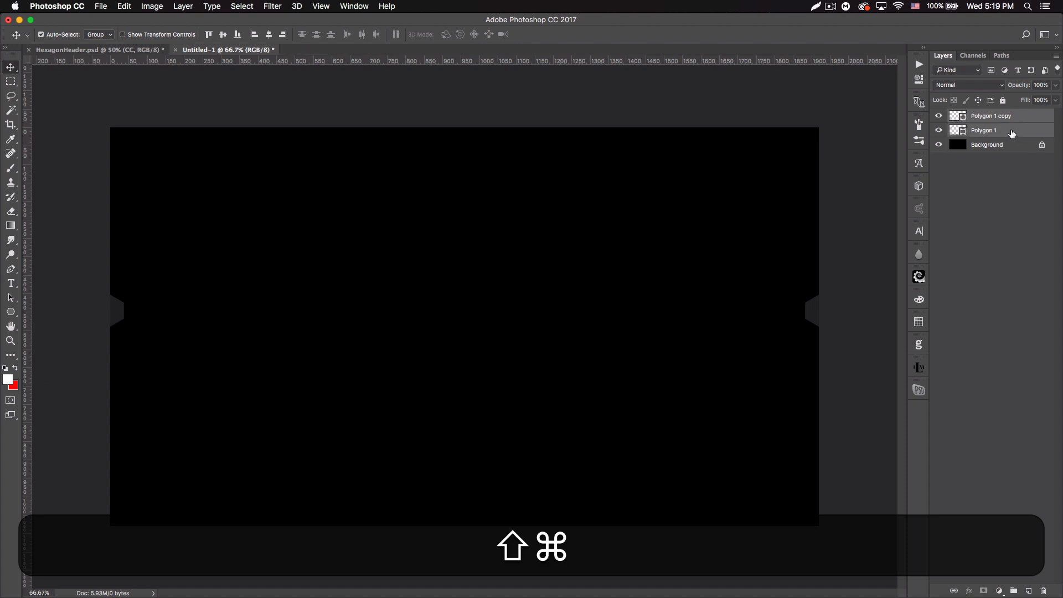
key(super+j)
key(super+j)
key(super+j)
key(super+j)
key(super+j)
key(super+j)
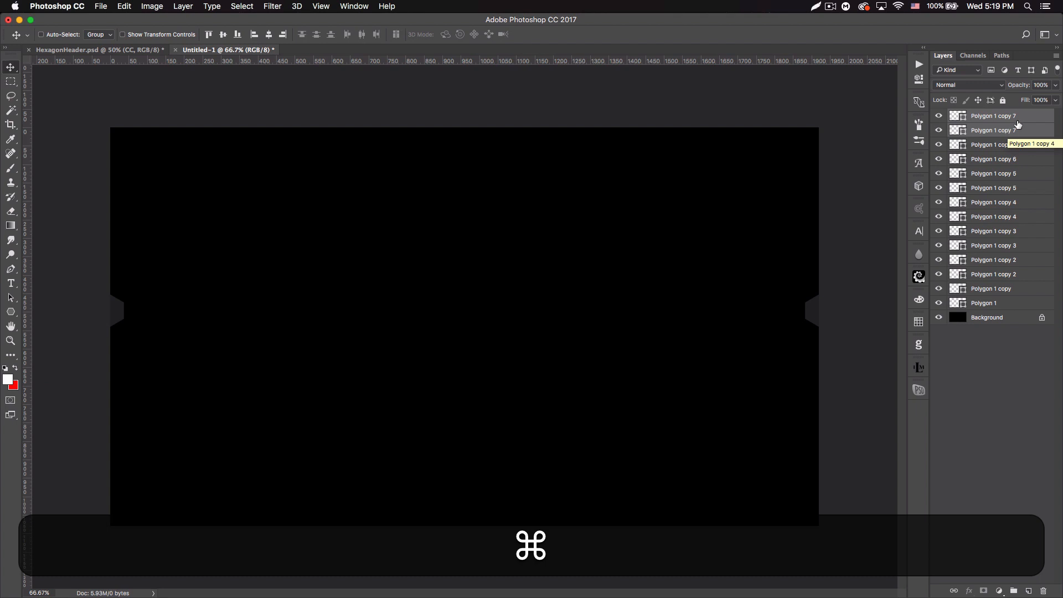
- Distribute all the hexagon layers by horizontal centers to form a row across the canvas
click(1018, 128)
shift+click(1013, 302)
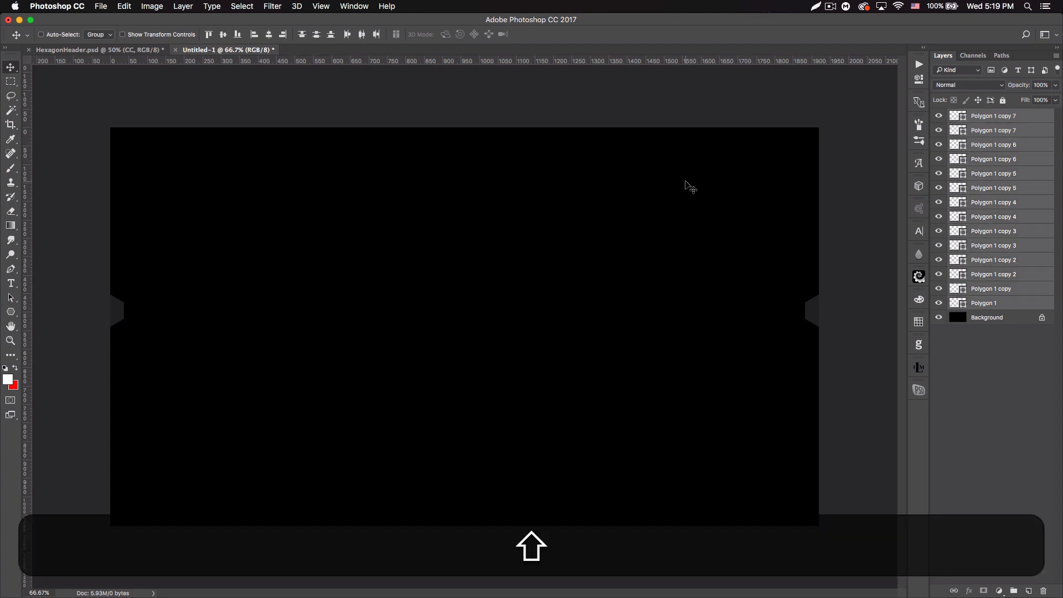
click(183, 6)
mouse_move(265, 354)
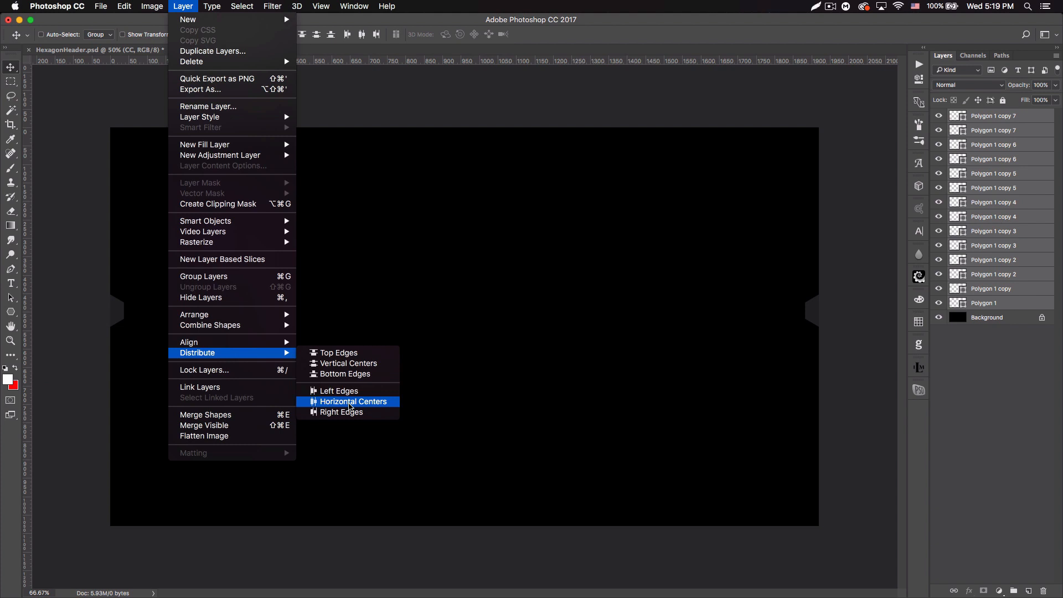
click(350, 406)
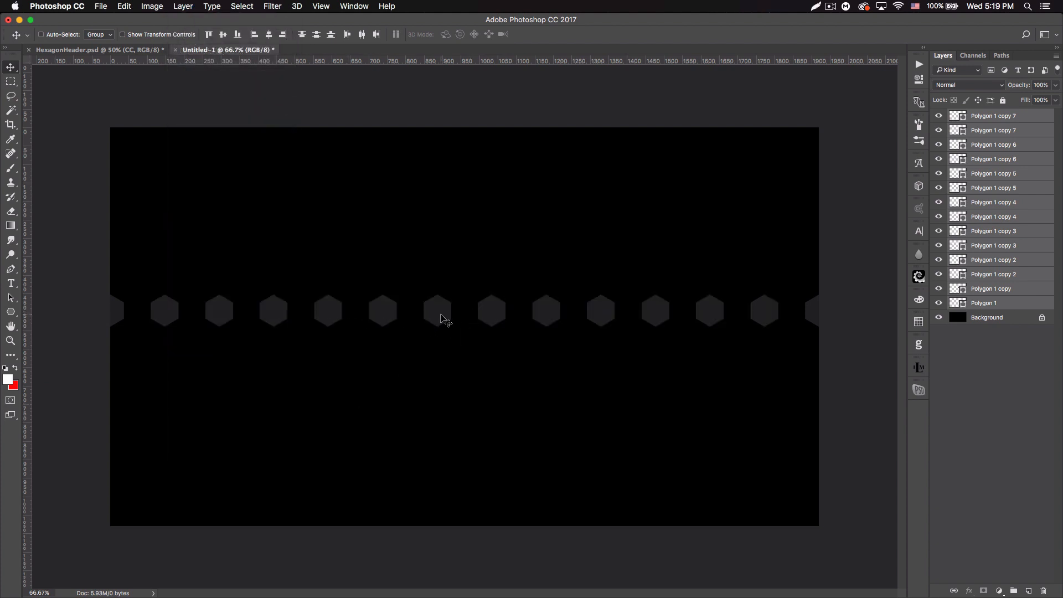
- Duplicate the four uppermost hexagon layers and distribute all hexagons again by horizontal centers
click(1008, 118)
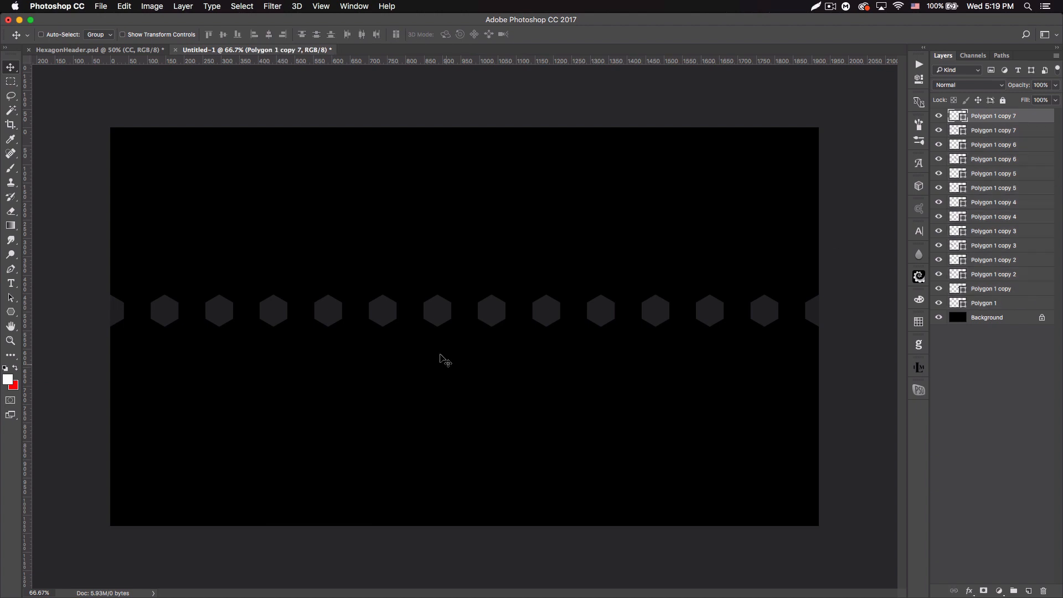
key(shift)
shift+click(1011, 160)
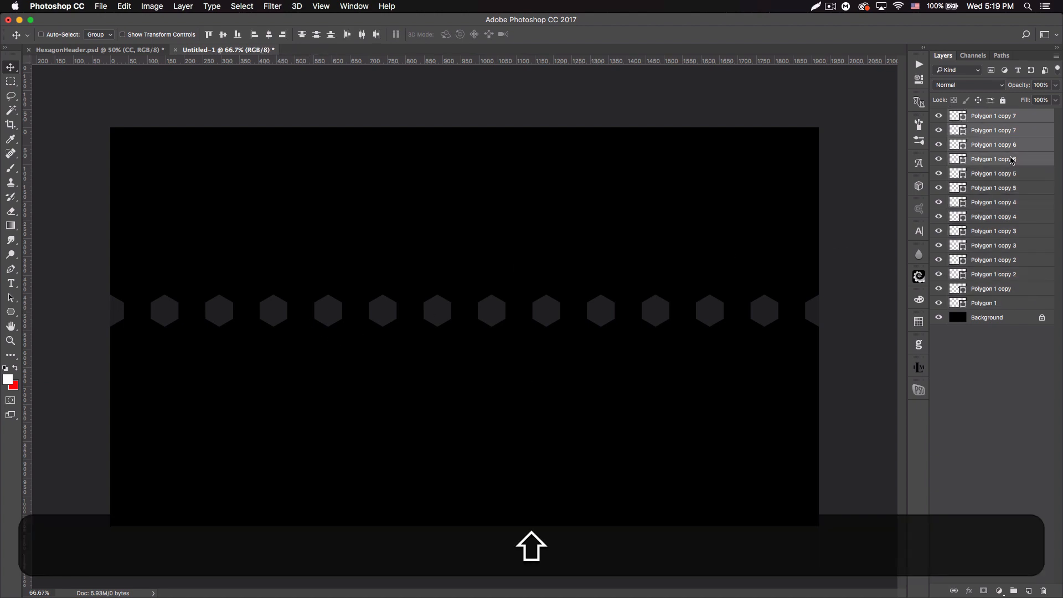
key(super+j)
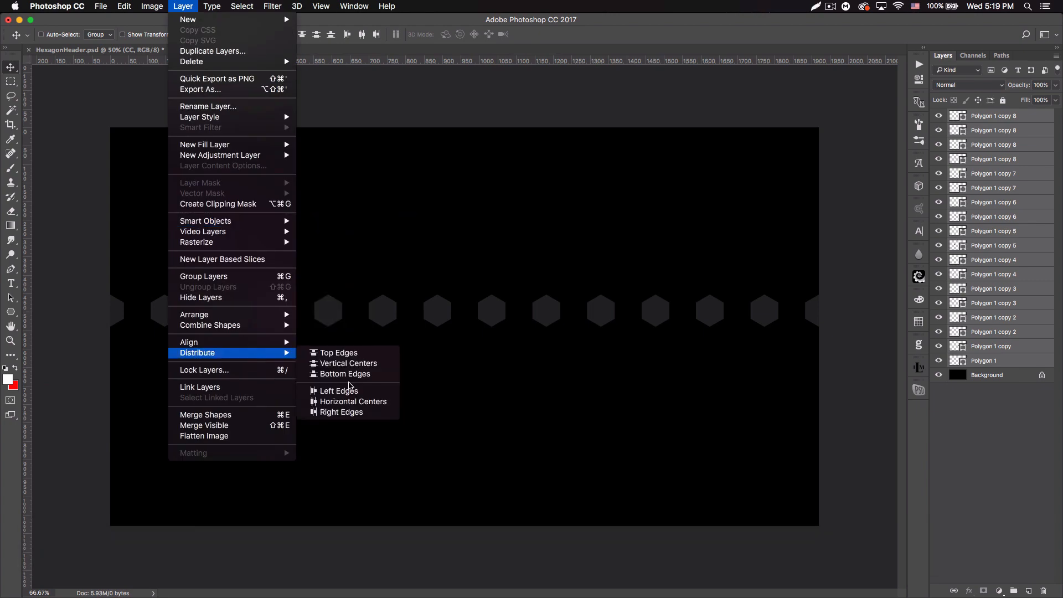
key(super+j)
shift+click(1019, 403)
click(183, 6)
click(338, 402)
- Keep adding hexagon copies and distributing the row by horizontal centers until only thin gaps separate the hexagons
click(1025, 116)
shift+click(1027, 131)
key(super+j)
shift+click(1018, 433)
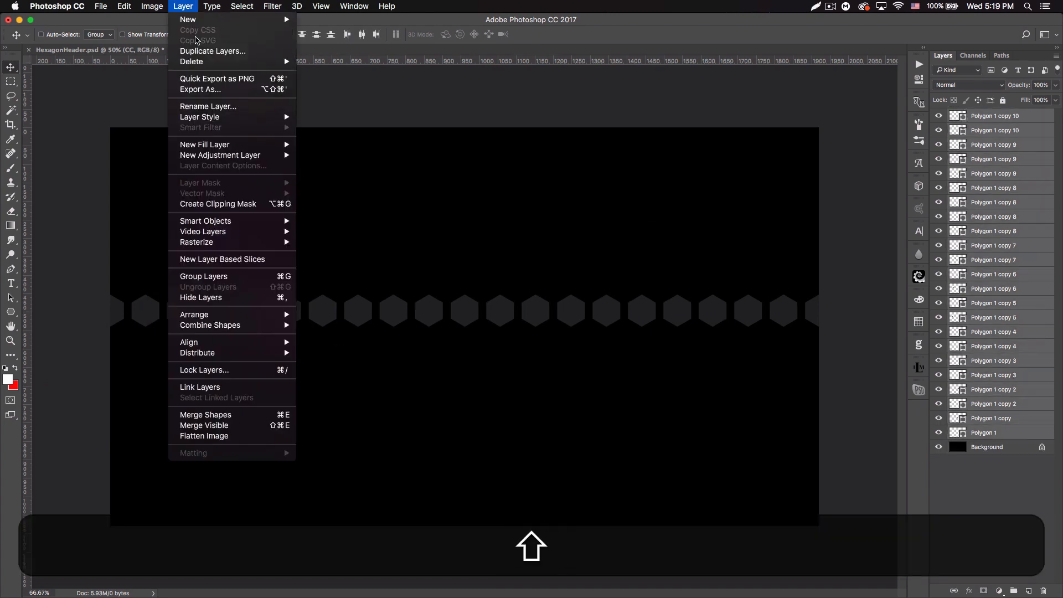
click(1028, 117)
key(super+j)
shift+click(1019, 447)
click(183, 6)
click(338, 402)
key(super+j)
click(182, 6)
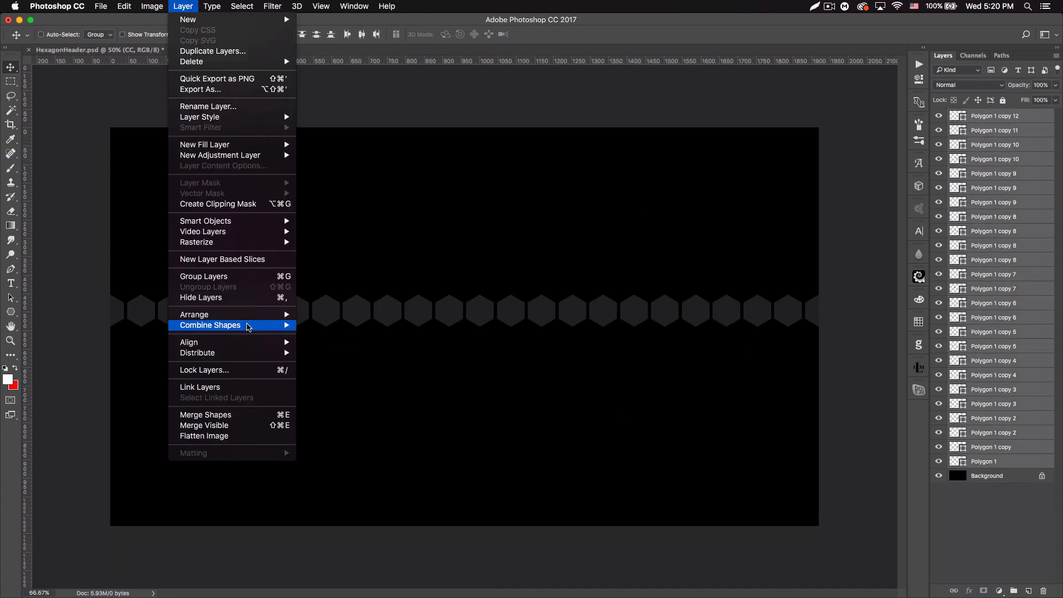
click(337, 402)
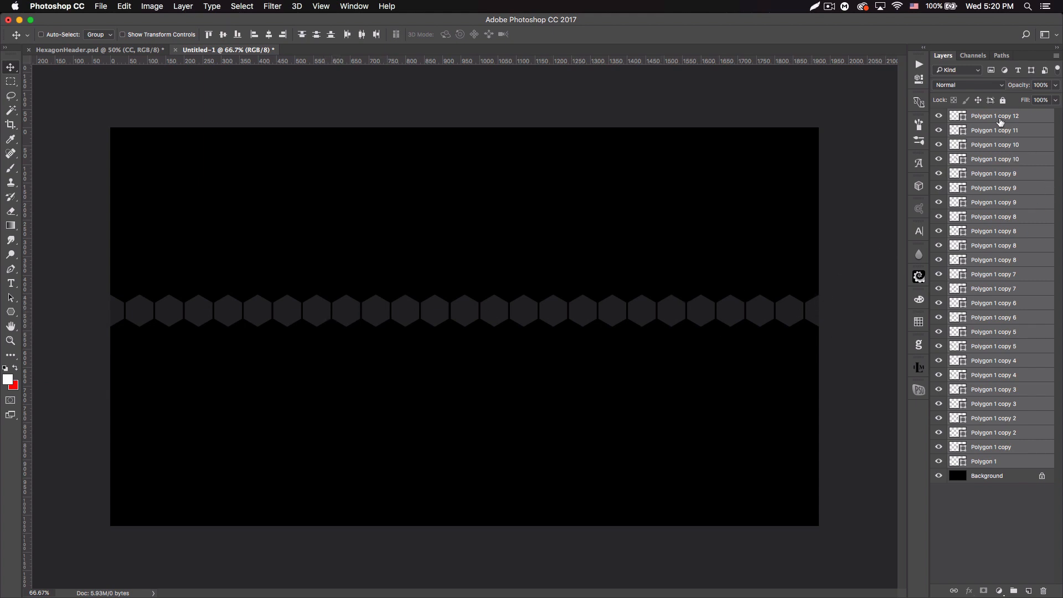
- Merge all the hexagon shape layers into one layer and rename it 1
key(super)
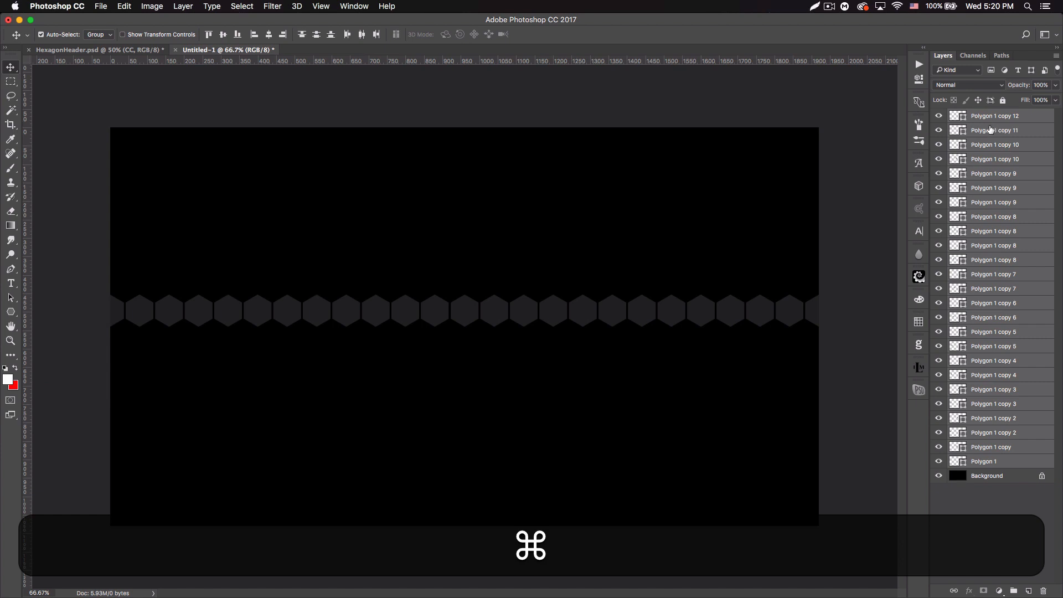
key(super+e)
double_click(995, 117)
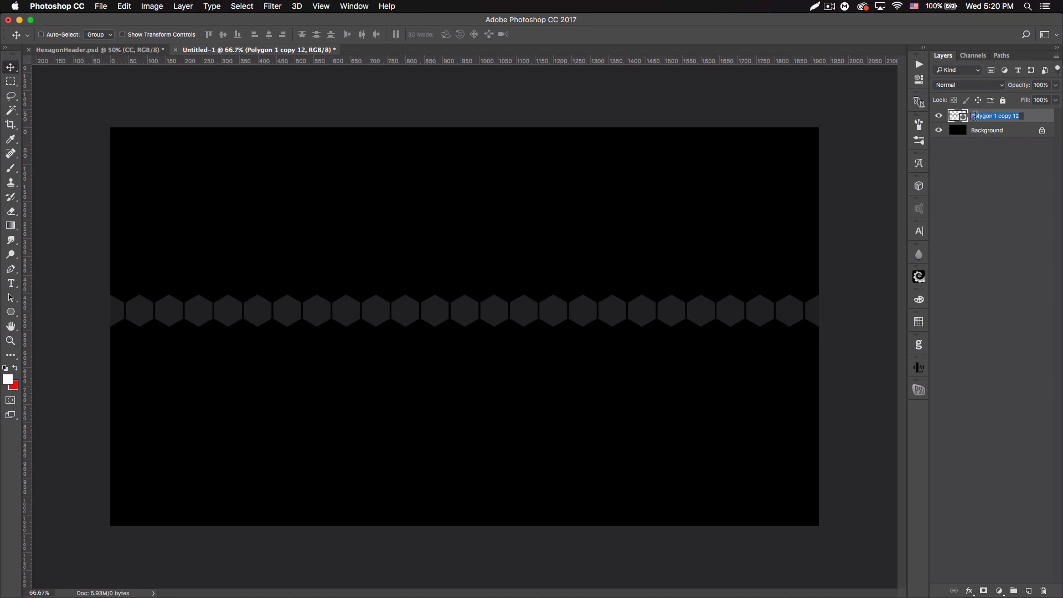
text(l)
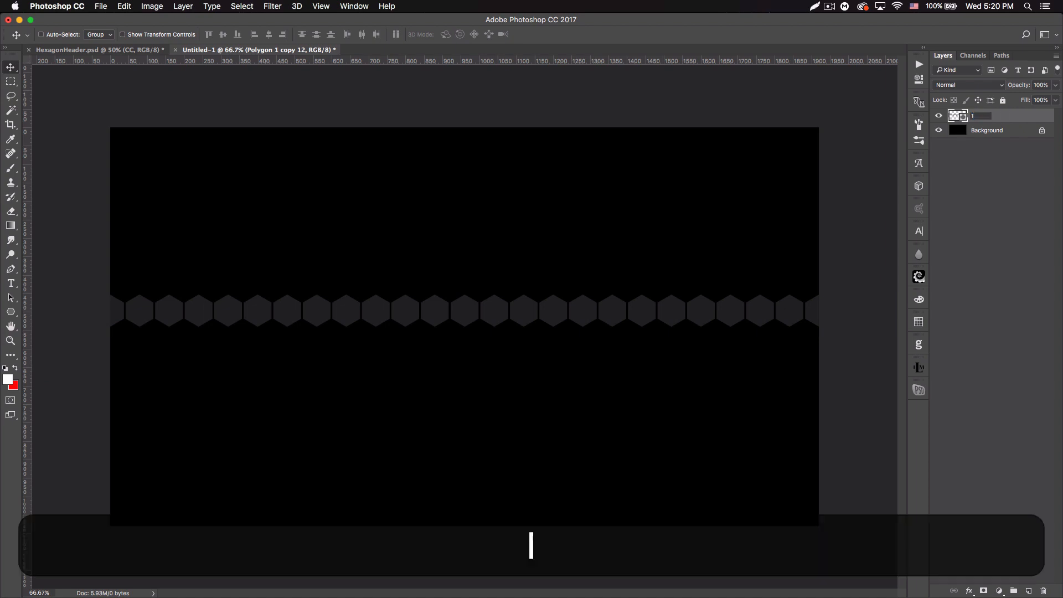
key(Return)
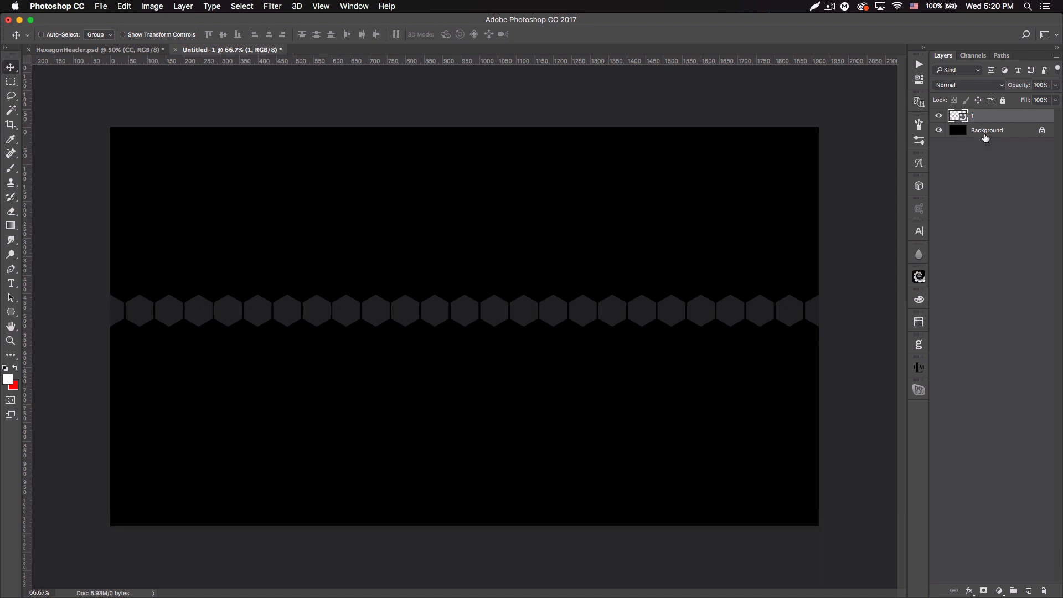
- Duplicate the hexagon row and nest the copy into its upper edge, offset sideways by half a hexagon with matching gaps
key(super)
key(super+j)
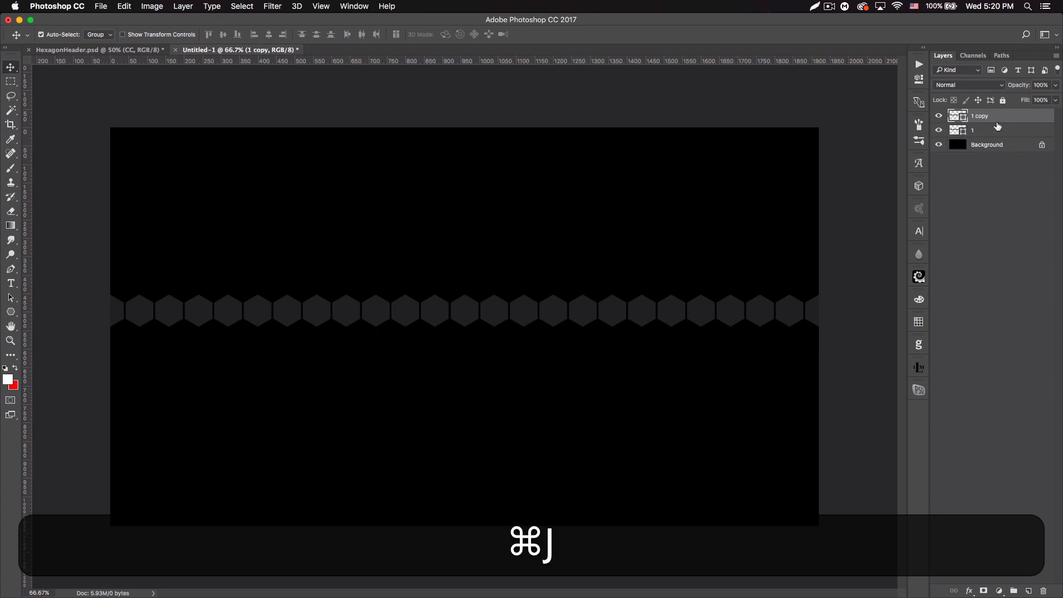
drag(496, 307, 539, 280)
key(shift+Down)
key(Left)
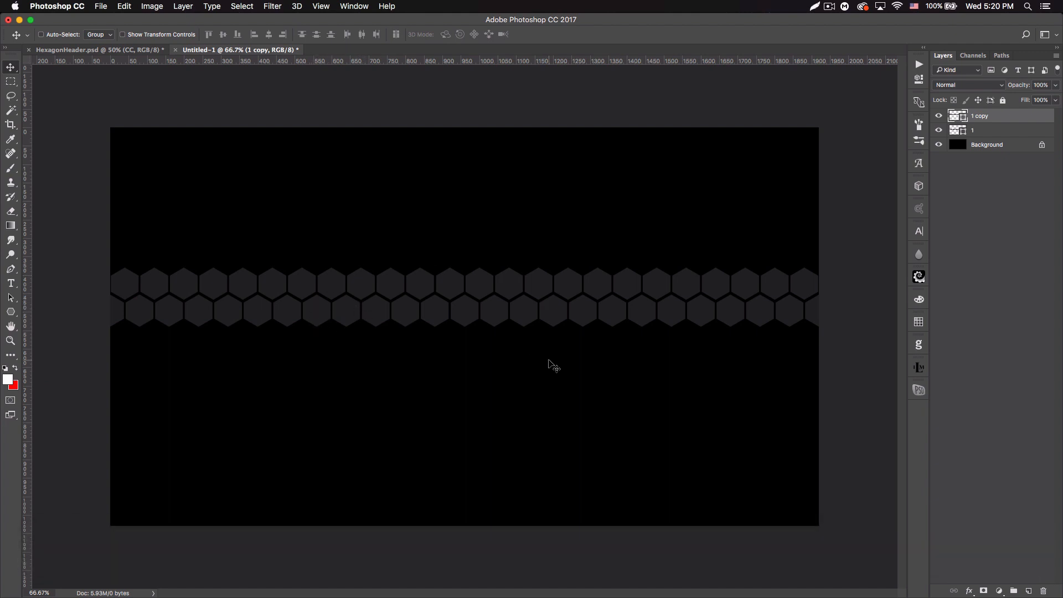
key(Down)
key(super+equal)
key(super+equal)
key(super+Down)
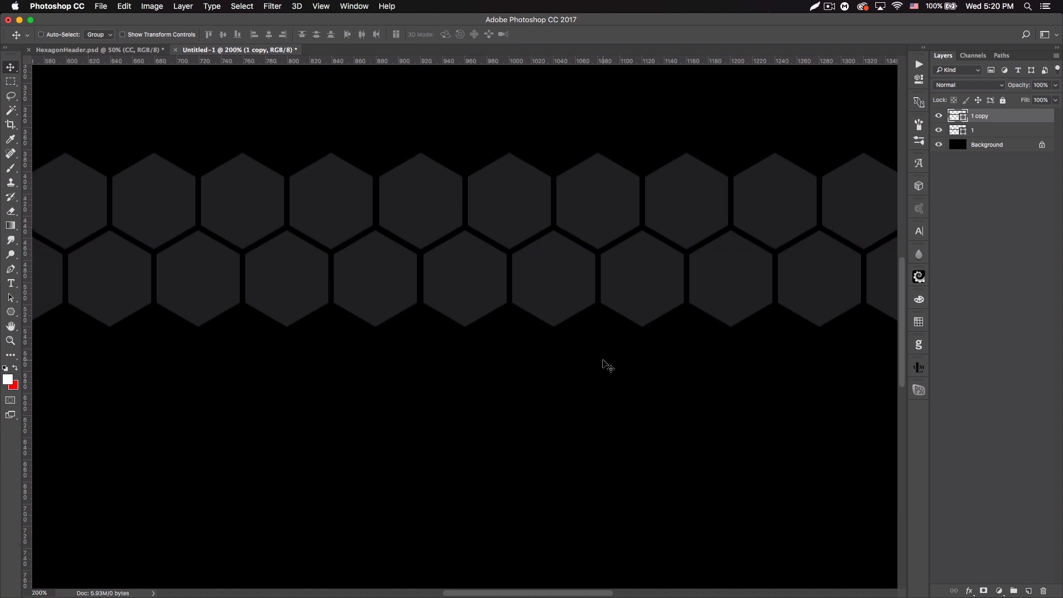
key(super+0)
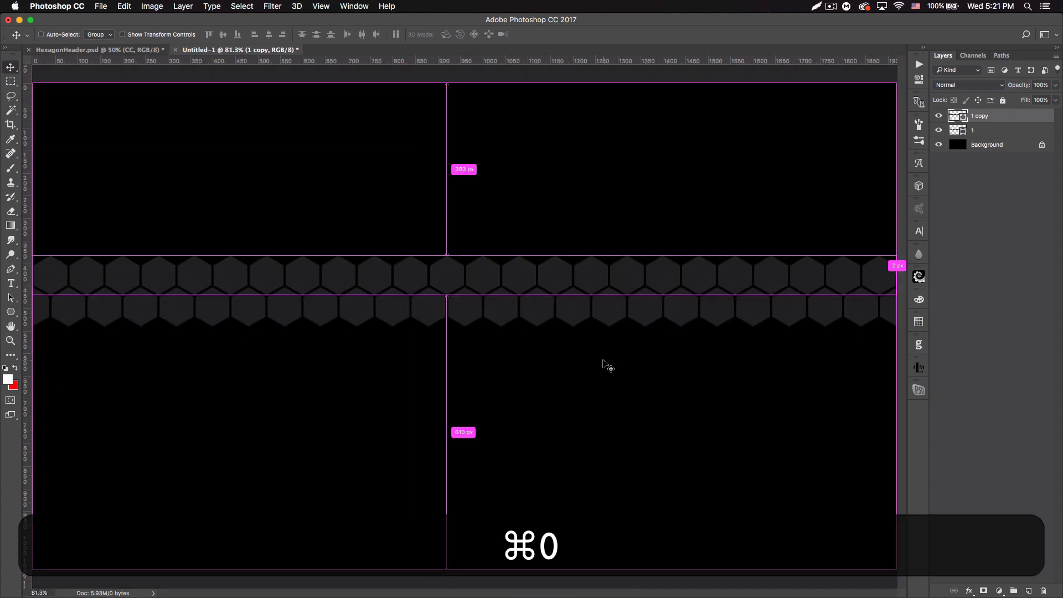
- Merge the two hexagon rows, duplicate the merged layer and fit the copy directly above with matching gaps
shift+click(989, 131)
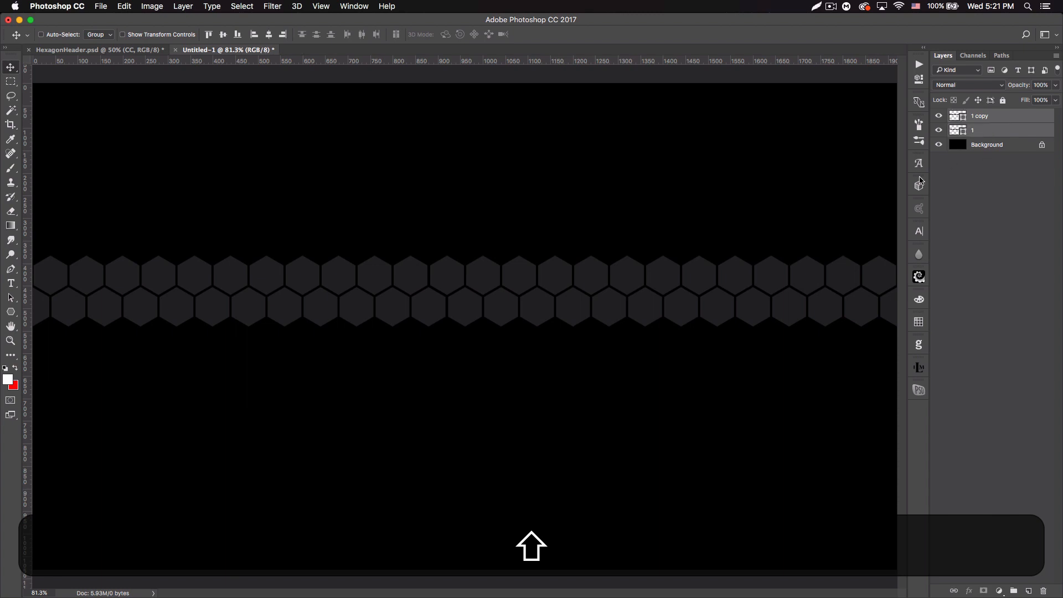
key(super+e)
key(super+j)
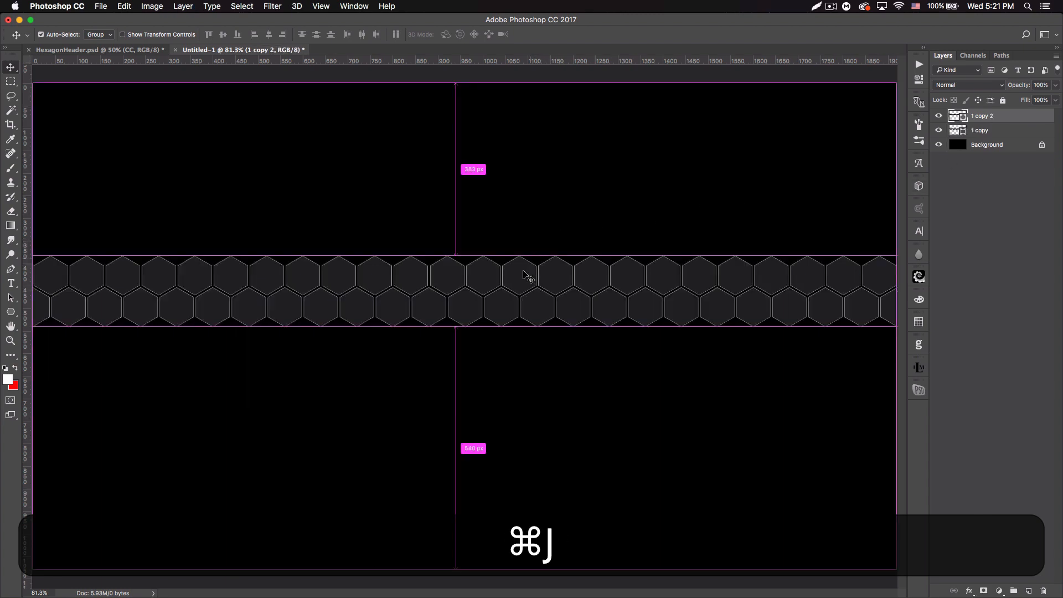
drag(483, 297, 490, 231)
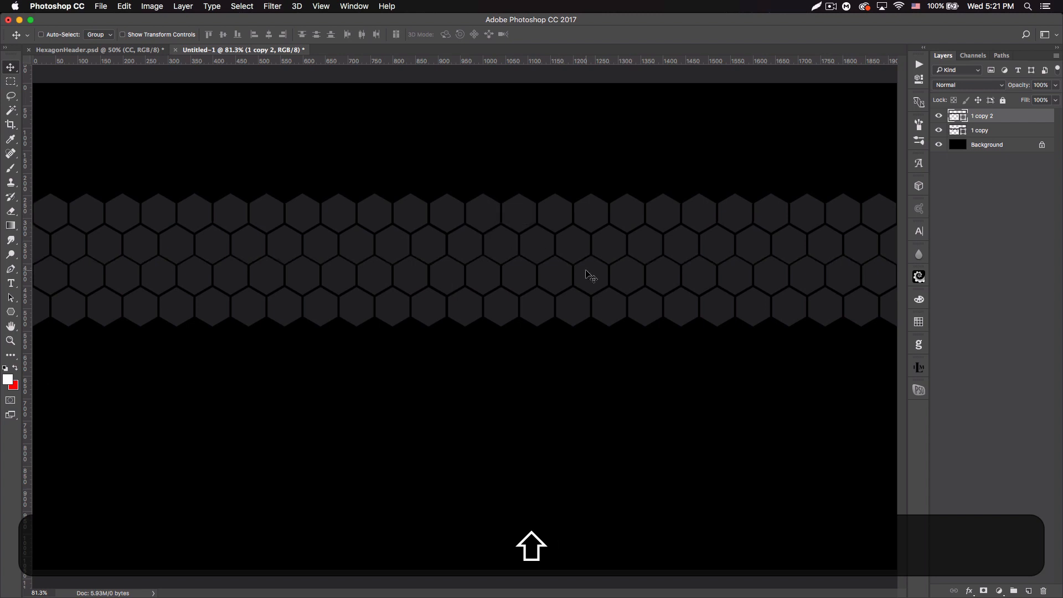
key(Up)
key(Down)
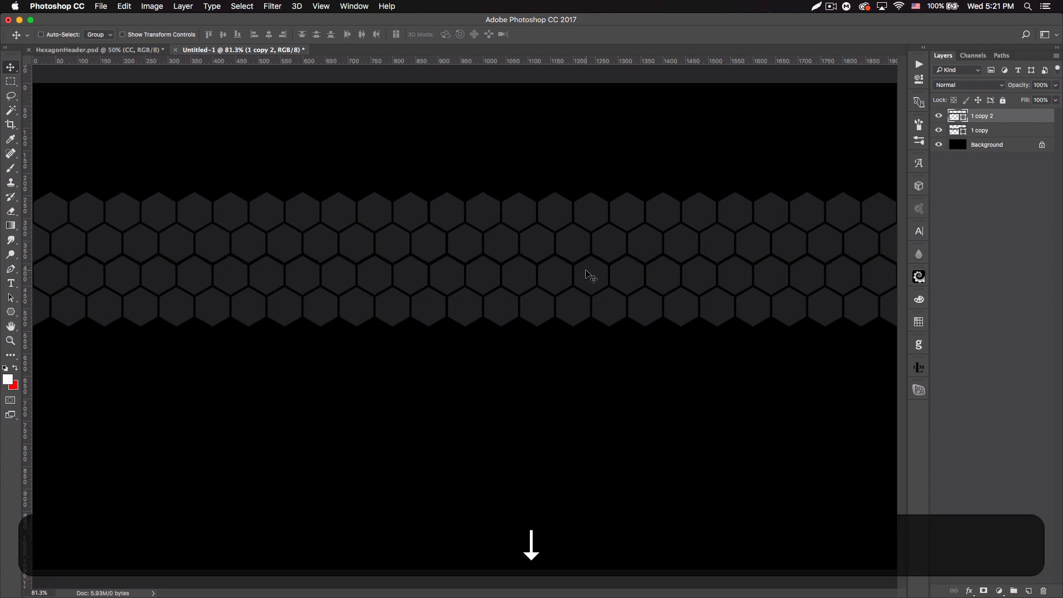
- Merge the four hexagon rows, duplicate the merged layer and move the copy about 281 px down to extend the grid
key(super+minus)
key(super+minus)
shift+click(999, 132)
key(super+e)
key(super+j)
drag(532, 252, 532, 330)
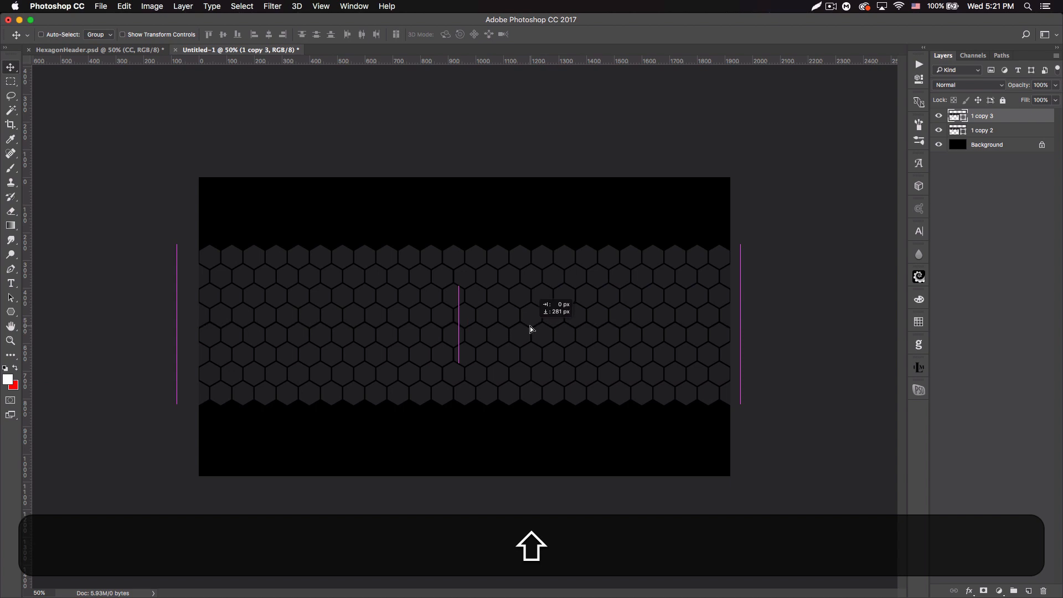
- Merge the hexagon blocks, duplicate the result and move the copy so the grid fills the whole canvas
shift+click(992, 133)
key(super+e)
key(super+j)
drag(552, 218, 636, 248)
- Merge the hexagon layers into a single layer and rename it polygon
key(super+e)
double_click(981, 116)
text(polygon)
key(Return)
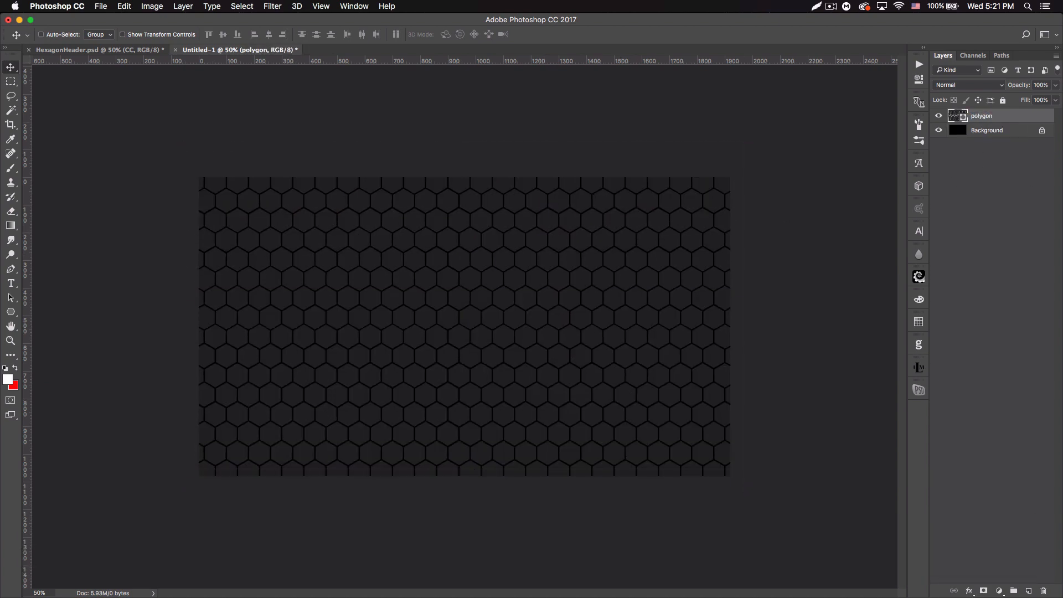
- Enable Bevel & Emboss with Texture in the polygon layer's style and look through the texture patterns
key(super+plus)
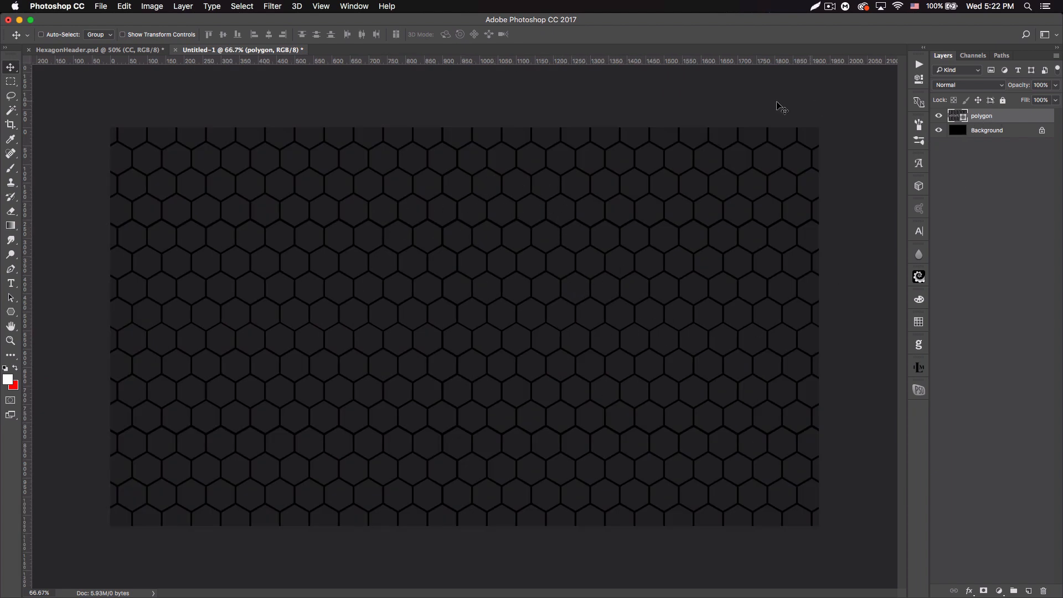
double_click(1015, 120)
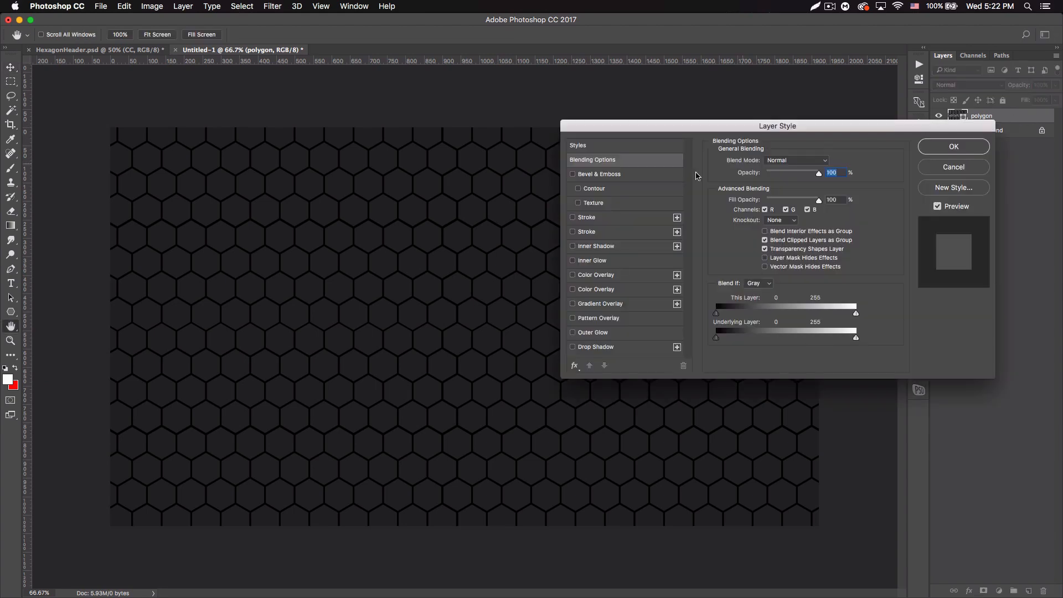
click(579, 203)
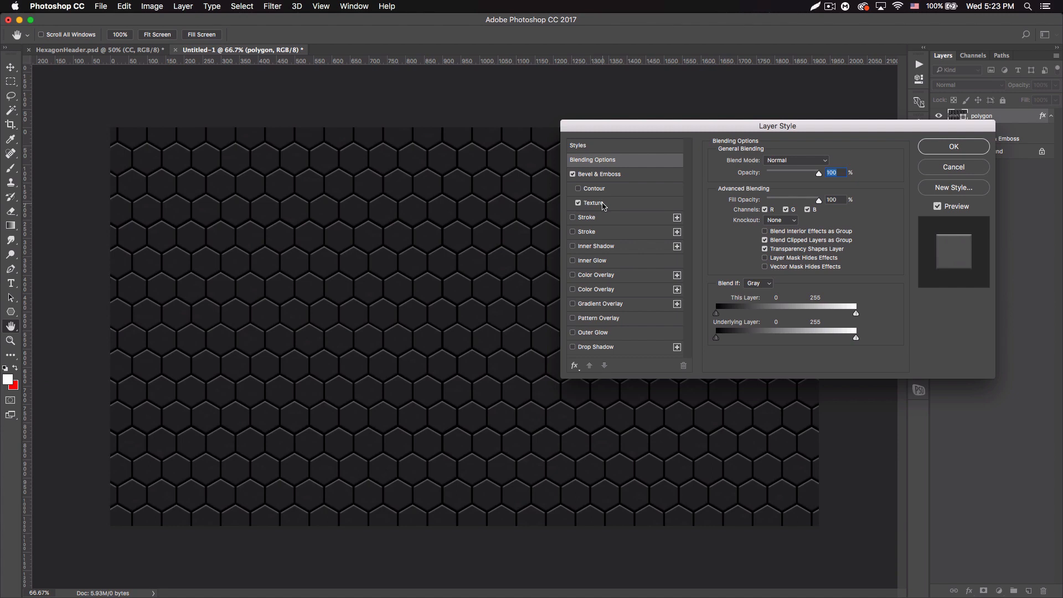
click(604, 206)
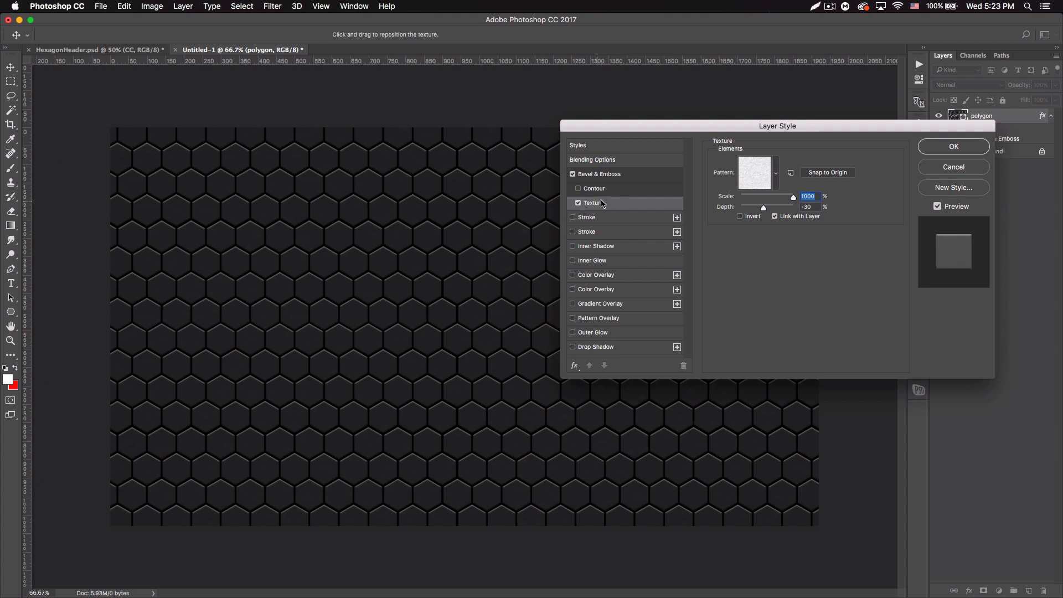
click(775, 173)
click(776, 173)
- Adjust the bevel texture's scale, ending at its maximum, and its depth, and apply the layer style
mouse_move(793, 197)
mouse_down()
mouse_move(768, 198)
mouse_move(774, 209)
mouse_move(796, 208)
mouse_move(780, 207)
mouse_up()
drag(769, 199, 767, 197)
drag(765, 197, 820, 198)
drag(780, 208, 765, 211)
click(980, 147)
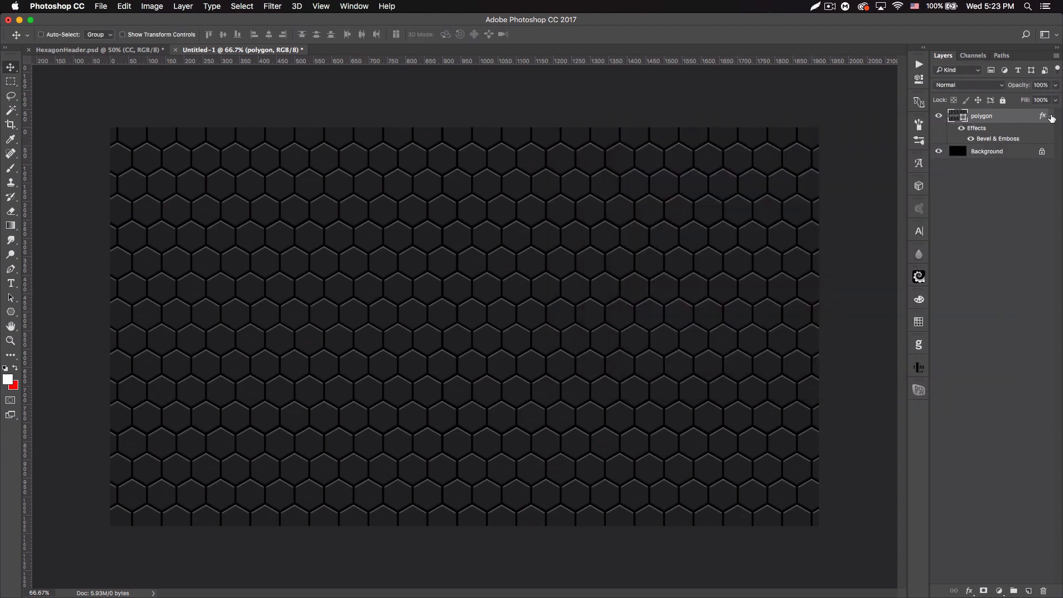
- Set the polygon layer's Bevel & Emboss light to a 115° angle and 16° altitude and apply it
double_click(1022, 118)
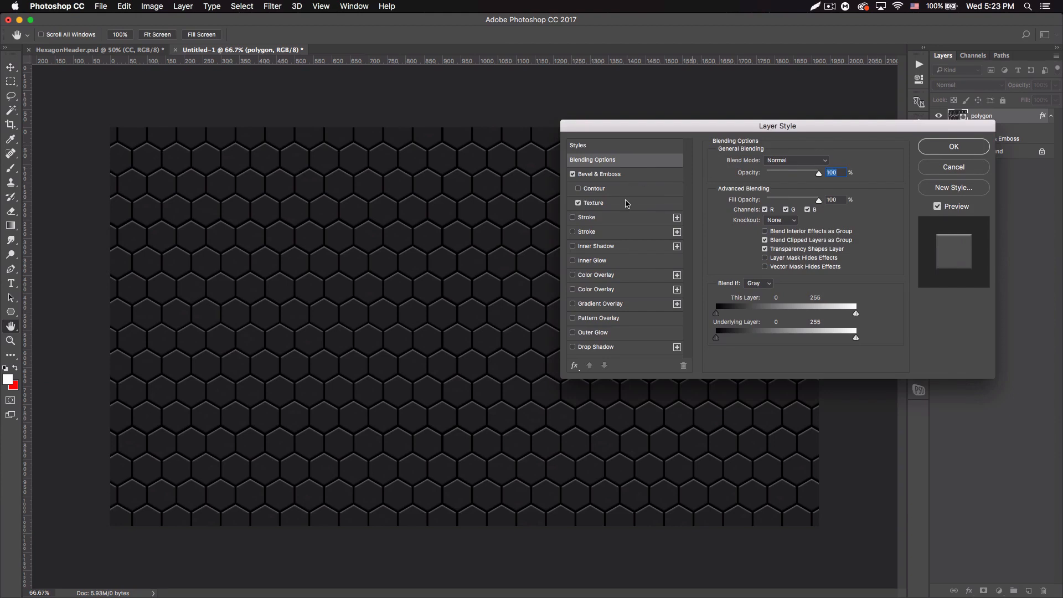
click(609, 174)
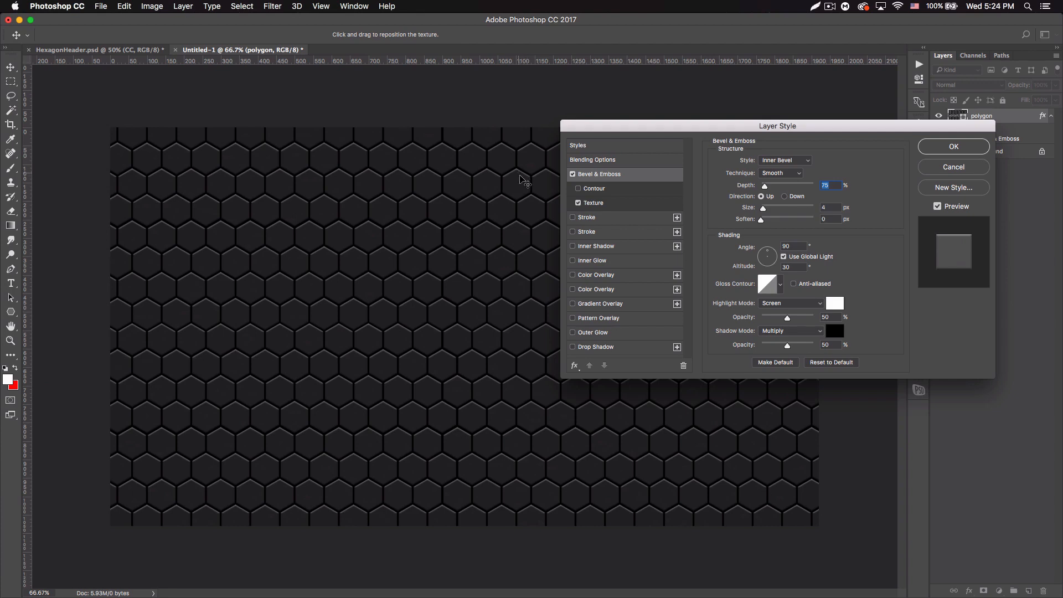
click(774, 253)
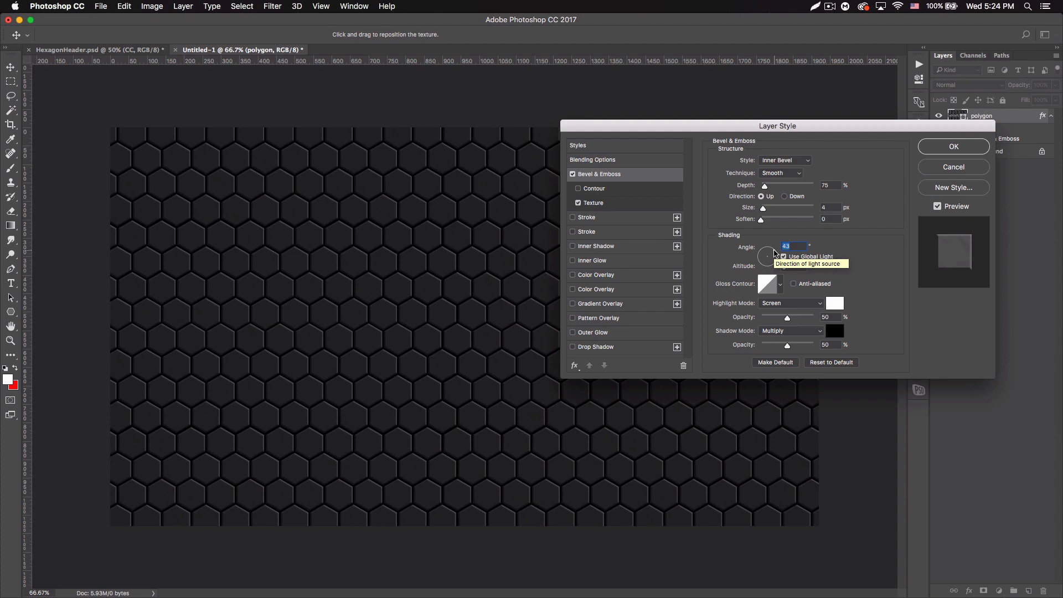
key(super+z)
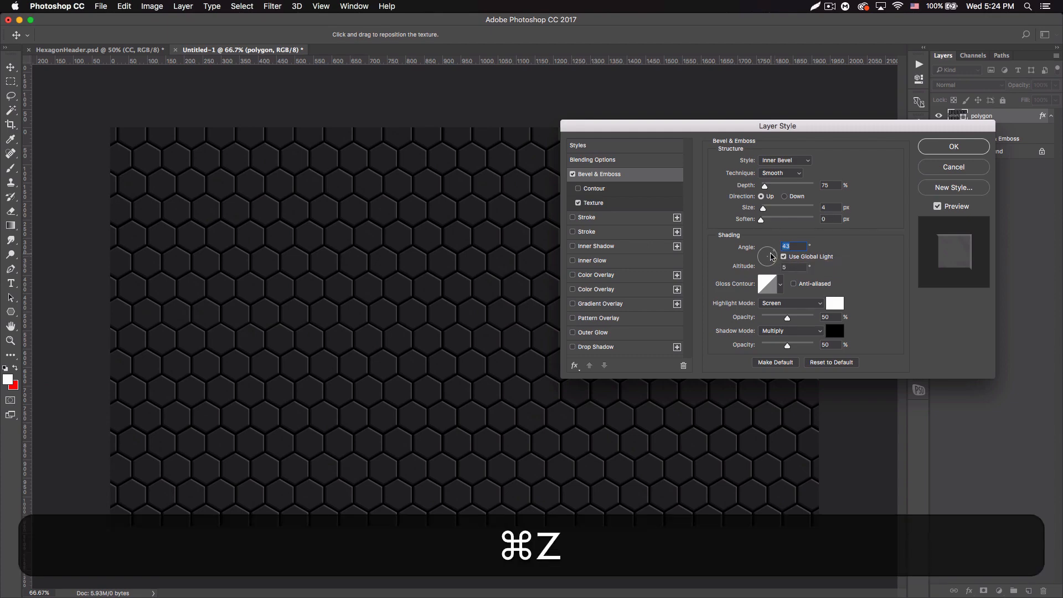
click(767, 253)
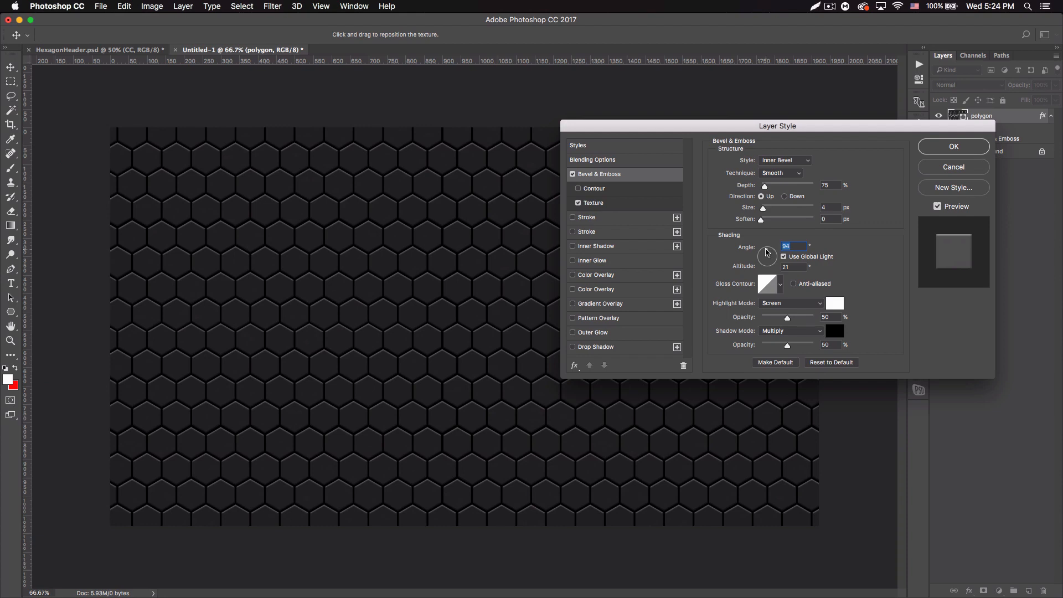
click(765, 252)
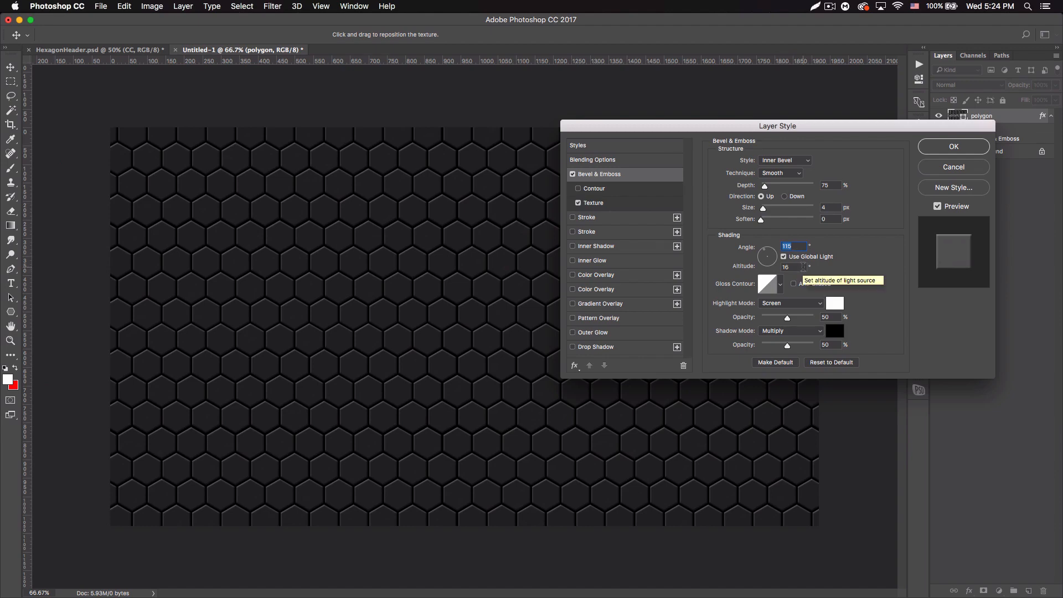
click(803, 266)
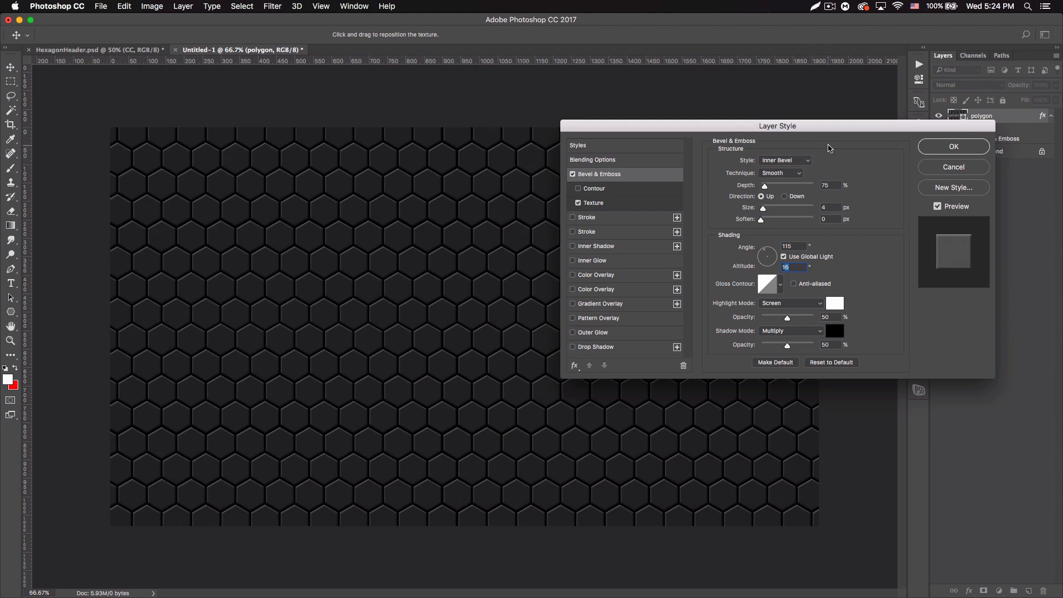
click(955, 147)
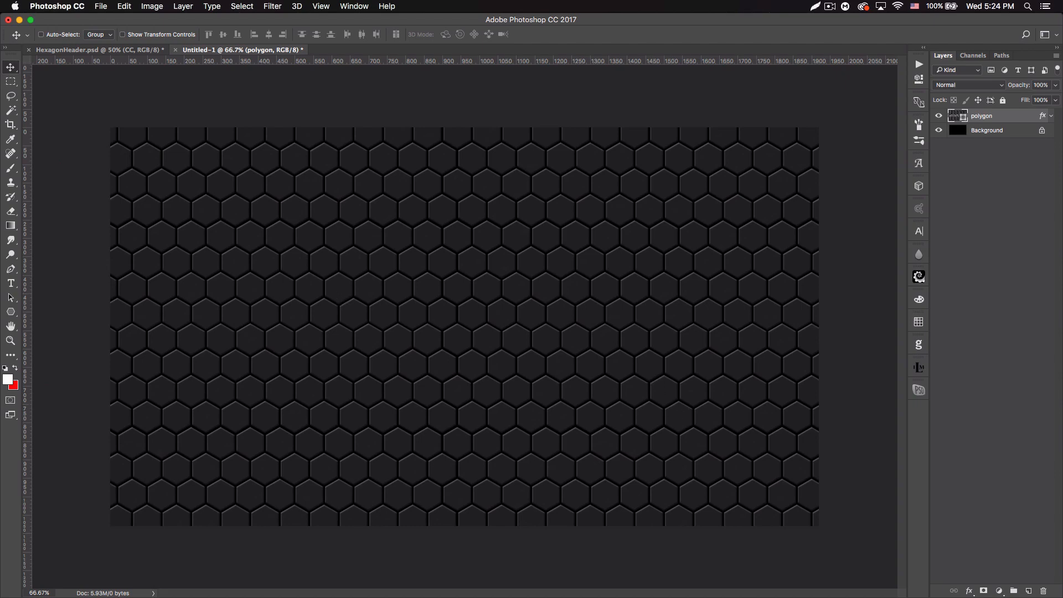
- Open TexturePack.psd through Finder and copy its MetallicLines layer into the hexagon document, aligned to cover the canvas
key(super+Tab)
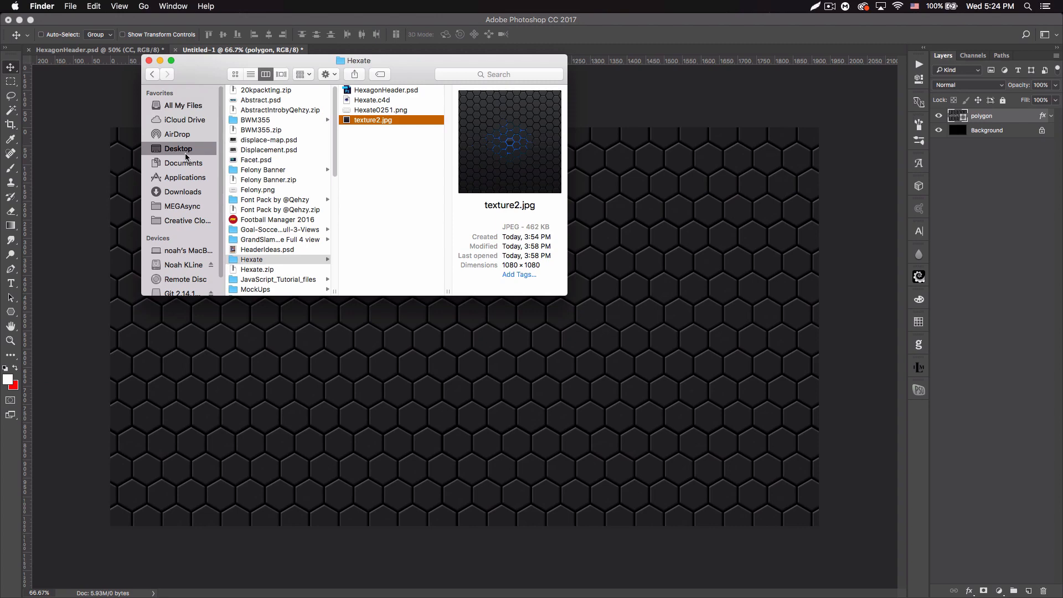
click(184, 162)
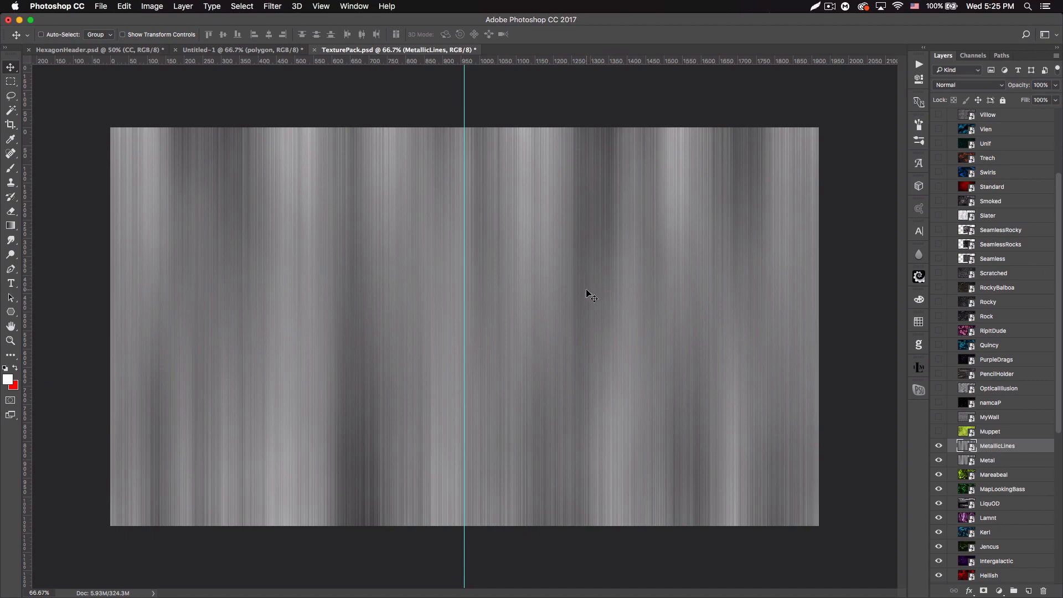
drag(639, 300, 567, 299)
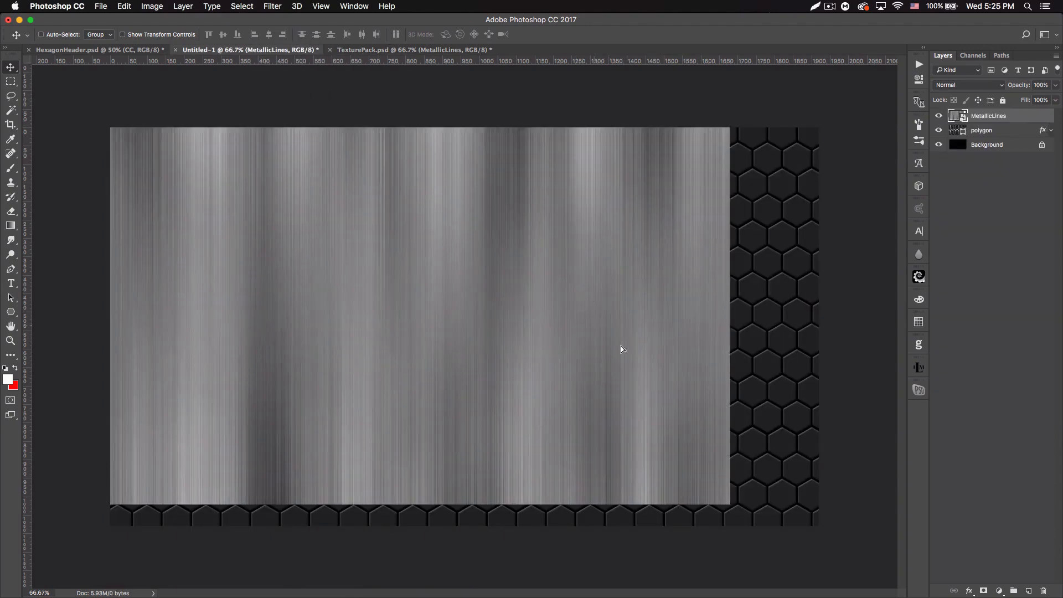
drag(621, 349, 668, 319)
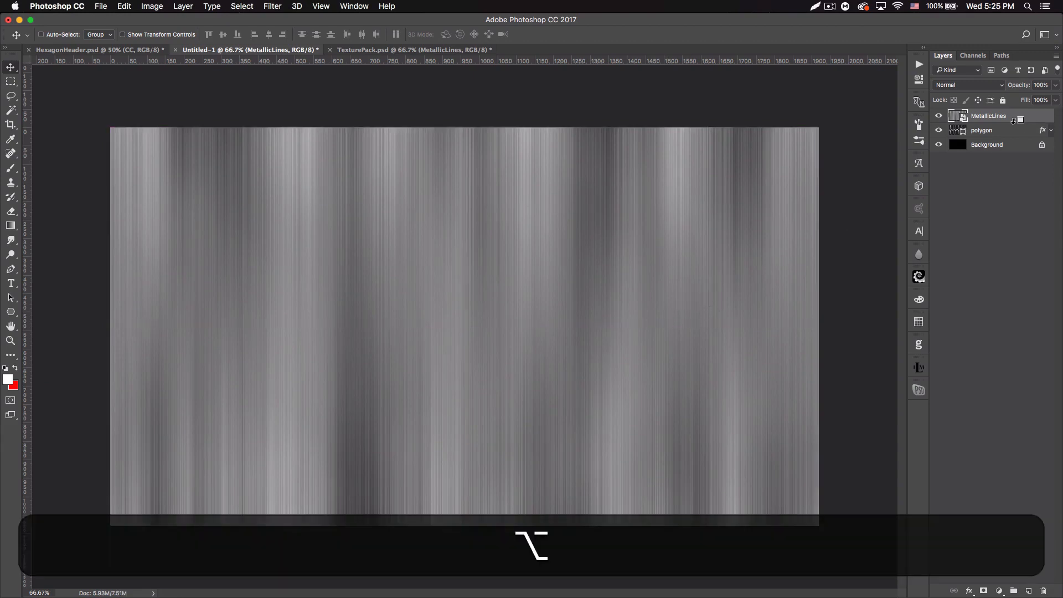
- Clip the MetallicLines layer to the polygon layer, set its blend mode to Overlay and lower its opacity
alt+click(1001, 122)
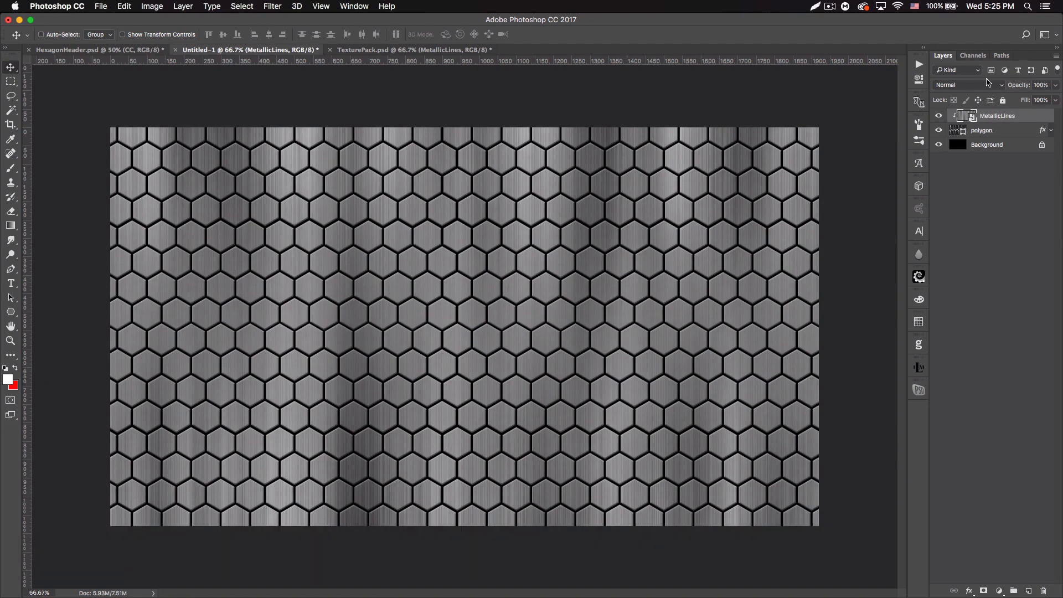
click(975, 84)
click(976, 204)
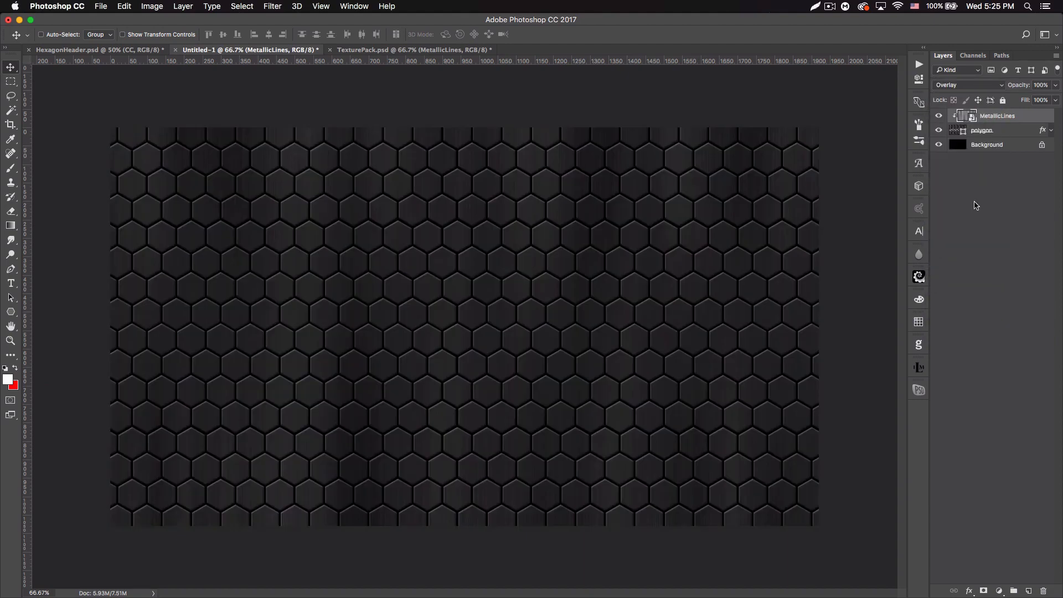
drag(1023, 86, 998, 85)
- Add a new layer directly above Background and make red the foreground color
click(1013, 146)
click(1029, 591)
click(16, 367)
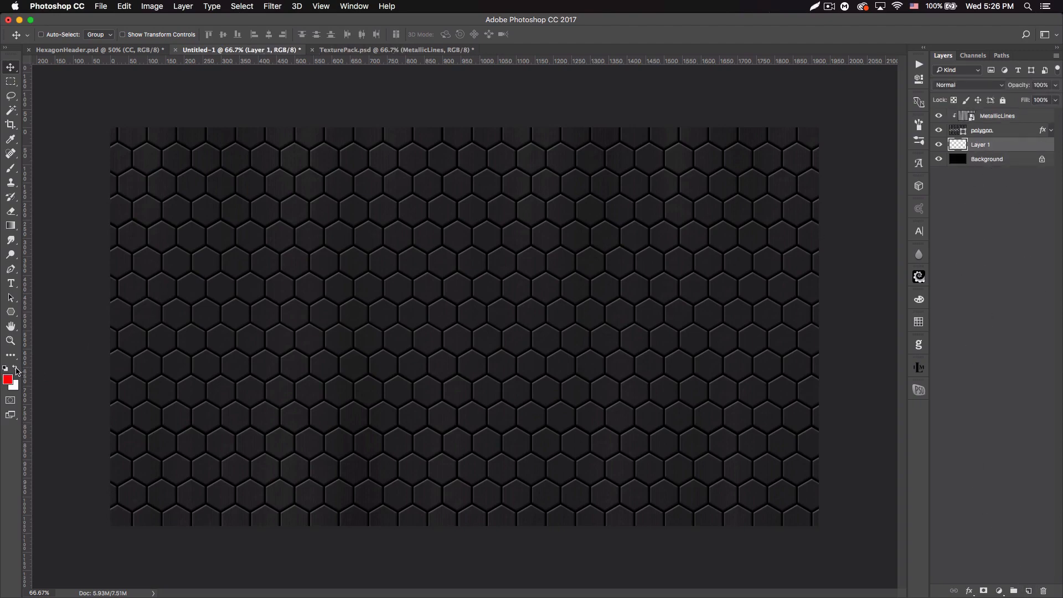
- Paint a soft red glow behind the hexagons with a 400 px brush and move it to the canvas center
click(11, 168)
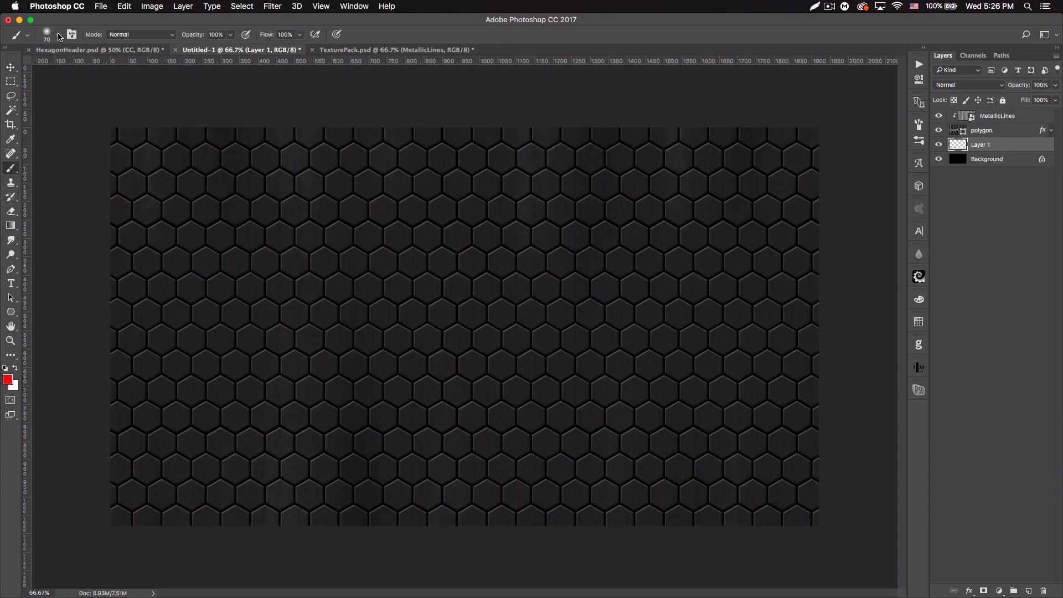
key(bracketright)
key(bracketright)
key(bracketright)
key(bracketright)
key(bracketright)
key(bracketright)
key(bracketright)
key(bracketright)
key(bracketright)
mouse_move(427, 330)
mouse_down()
mouse_move(412, 376)
mouse_move(527, 333)
mouse_up()
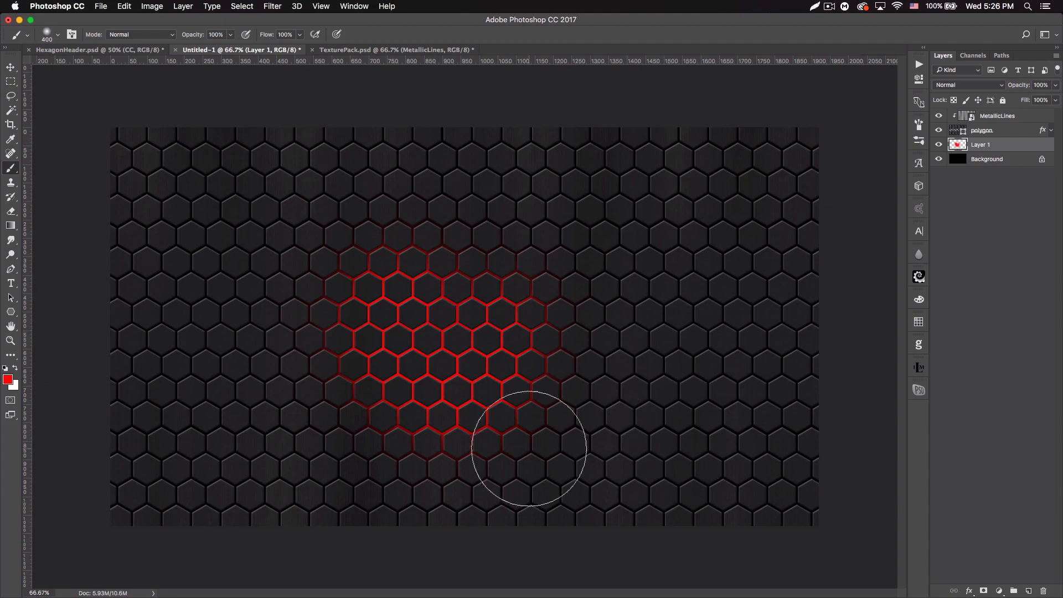
key(v)
mouse_move(445, 328)
mouse_down()
mouse_move(470, 315)
mouse_move(462, 321)
mouse_up()
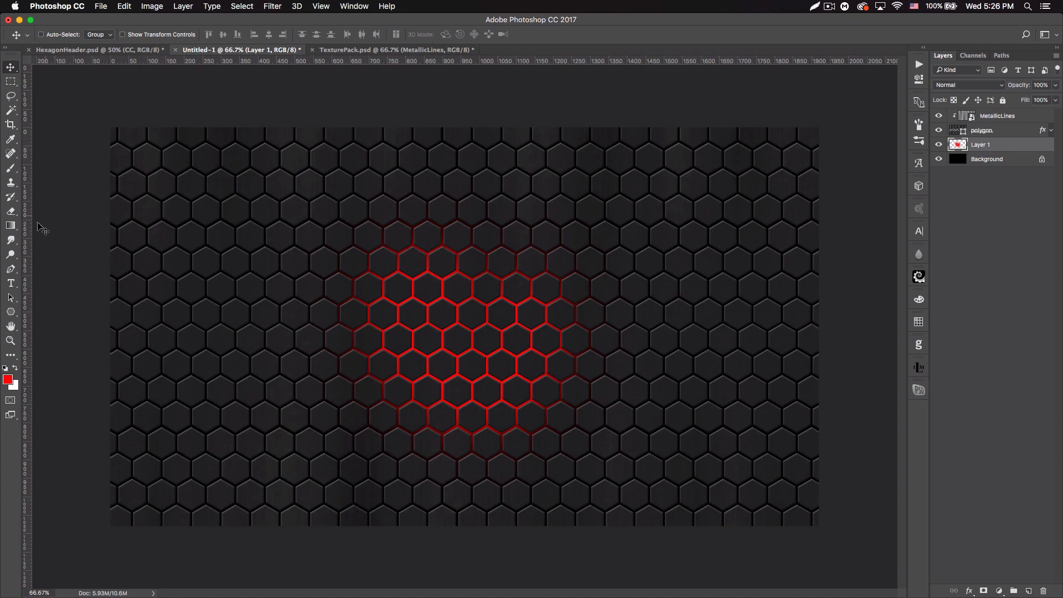
- Set up the Eraser with the 751 px abstract shape brush tip for Layer 1
click(8, 213)
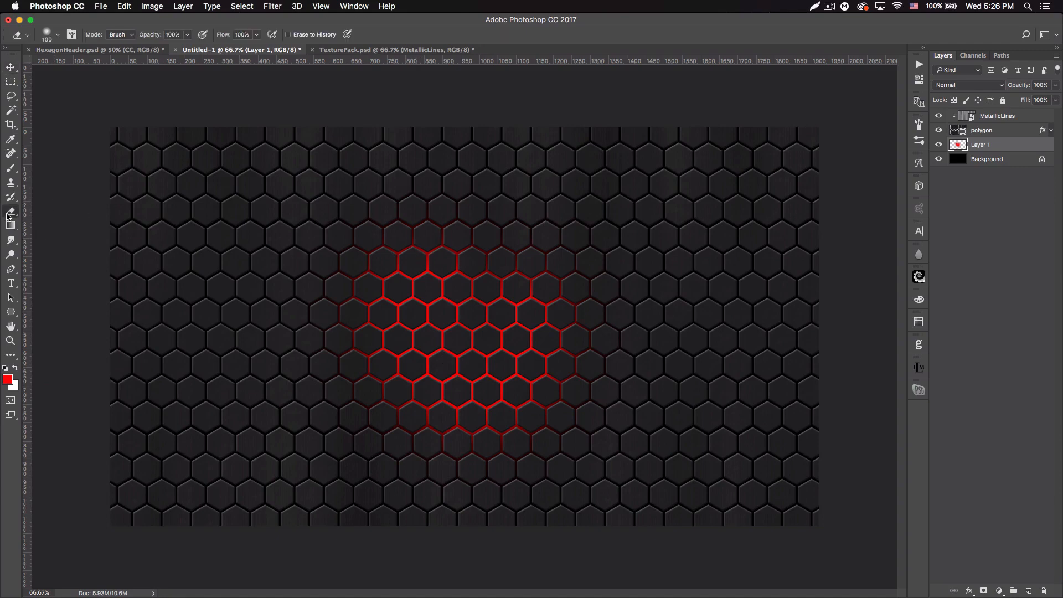
click(58, 34)
scroll(442, 333, down, 3)
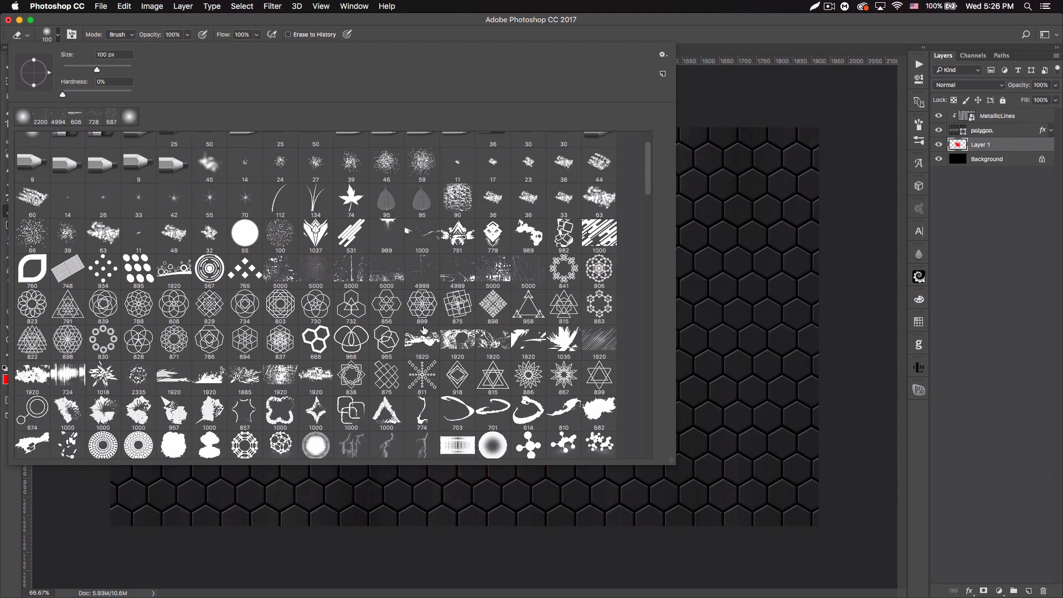
click(459, 236)
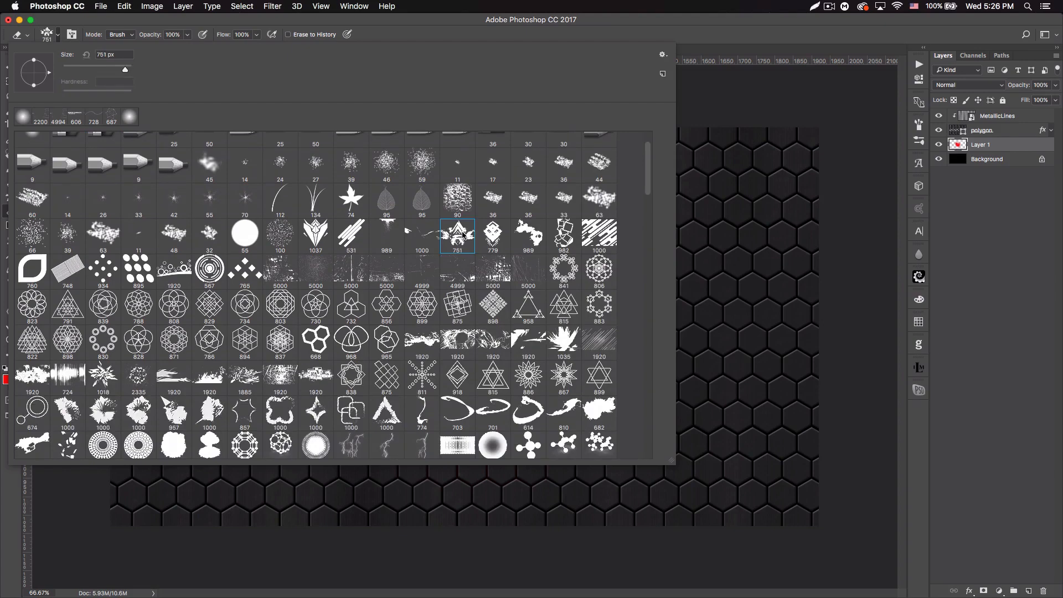
click(759, 26)
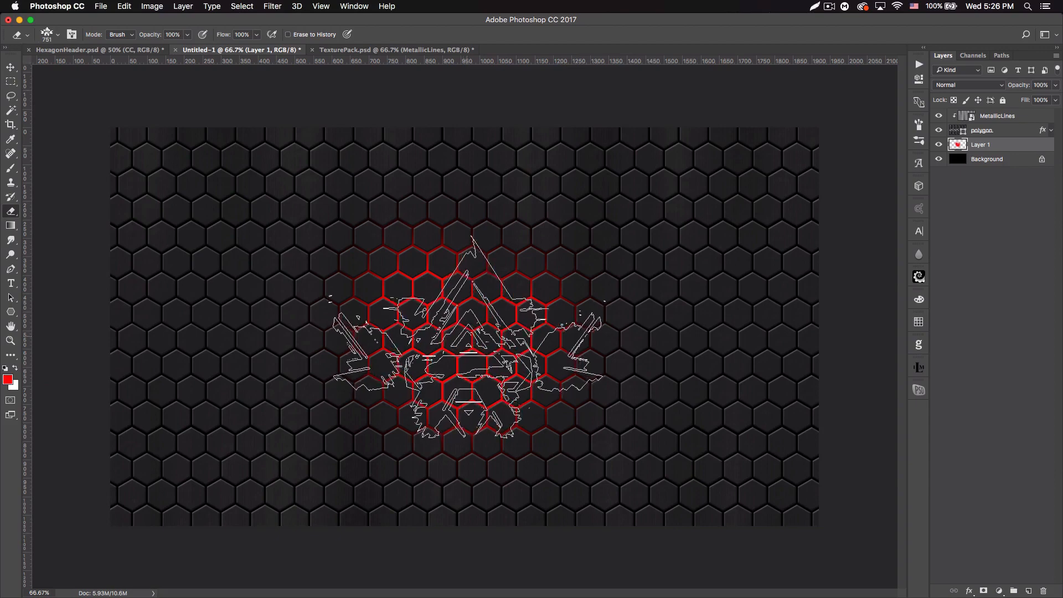
click(471, 467)
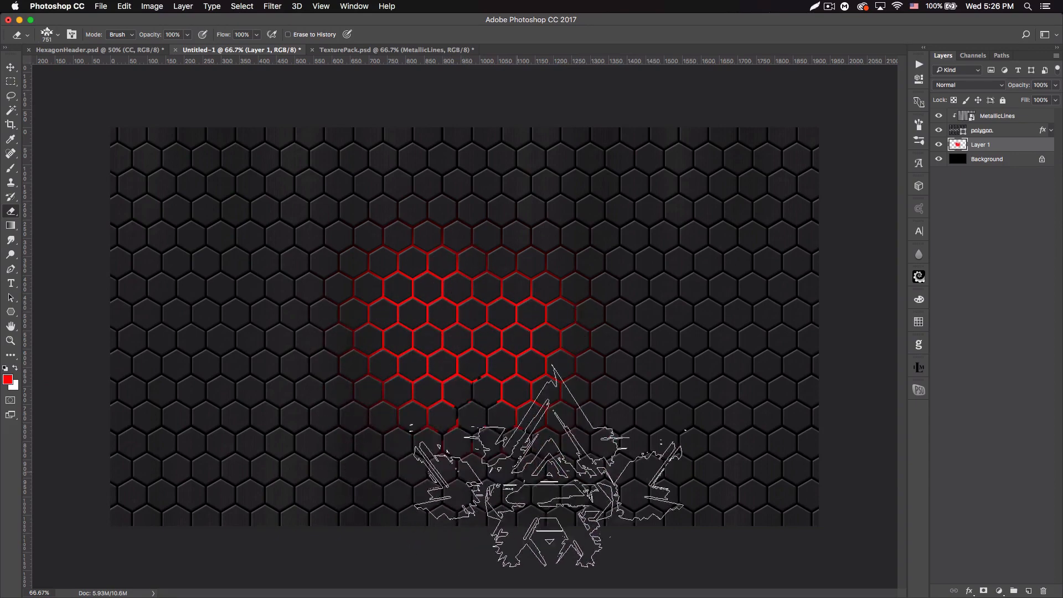
click(323, 304)
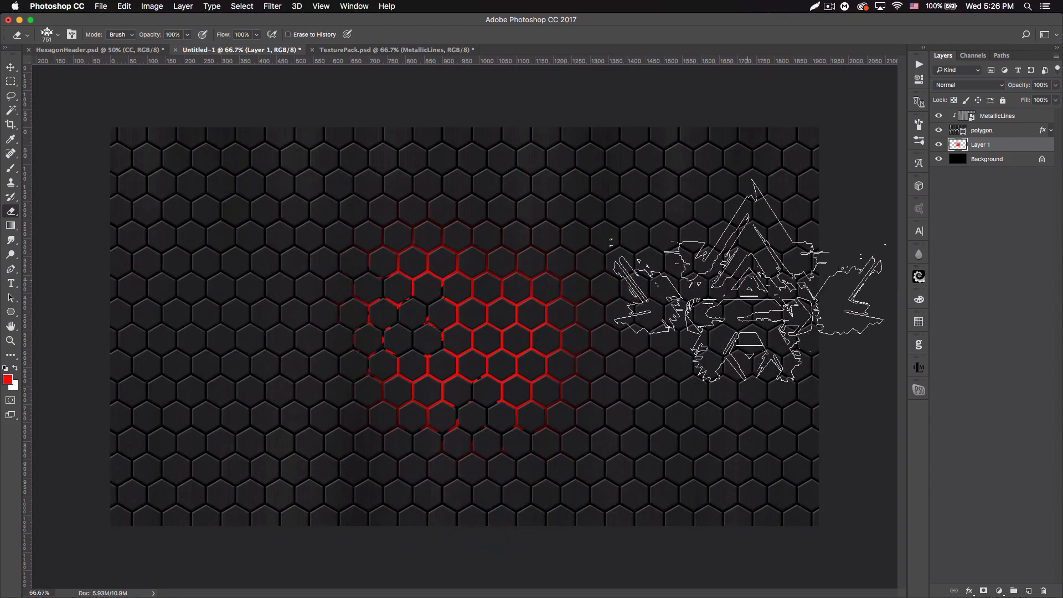
key(alt+super+z)
key(alt+super+z)
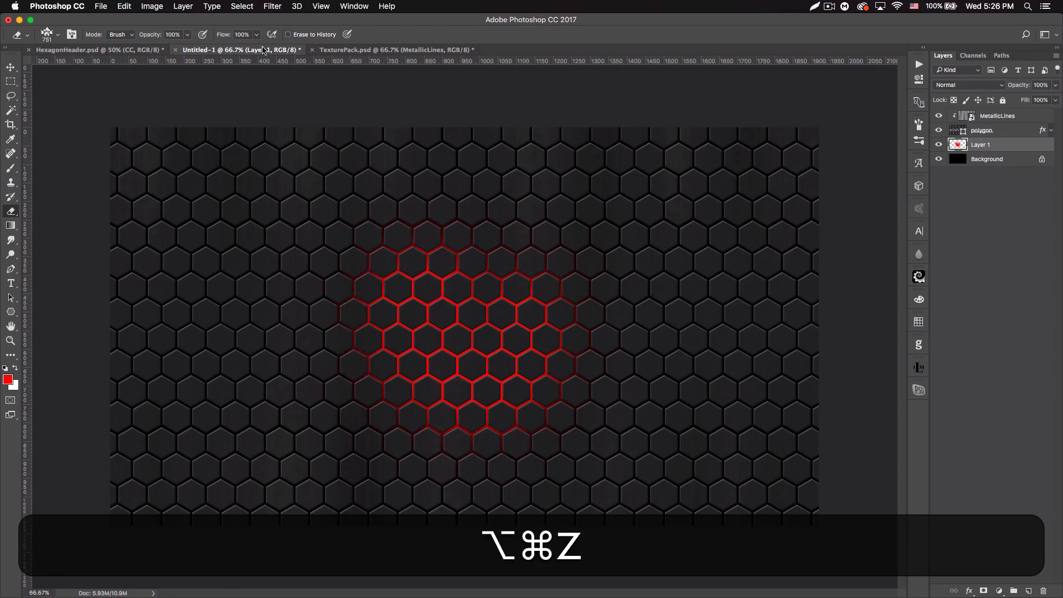
- Erase patches of the red glow at 46% eraser opacity, and restore the eraser opacity to 100%
click(189, 36)
drag(194, 50, 161, 50)
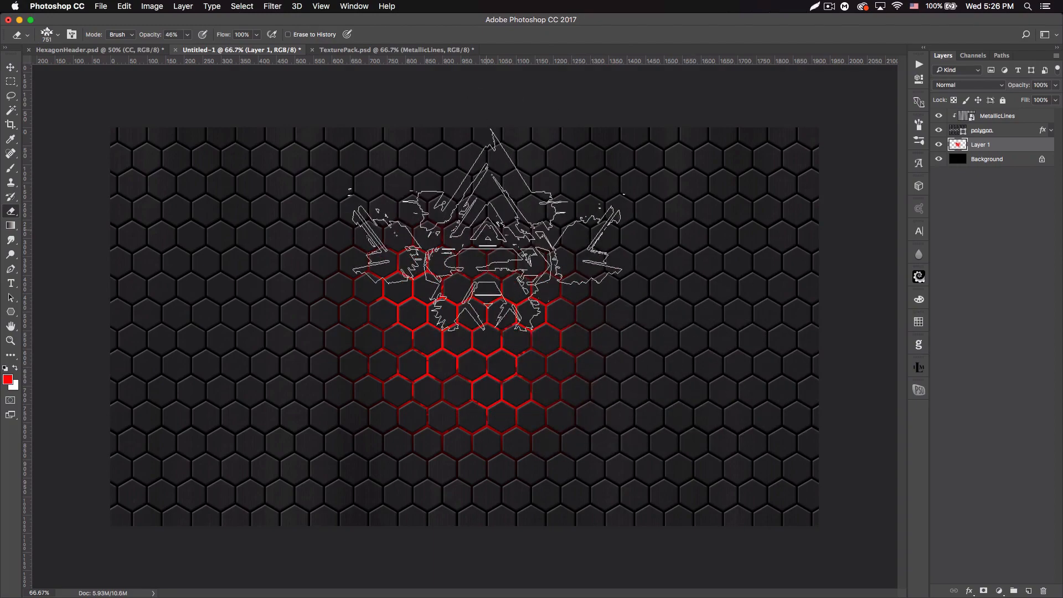
click(187, 35)
drag(188, 49, 290, 52)
click(275, 24)
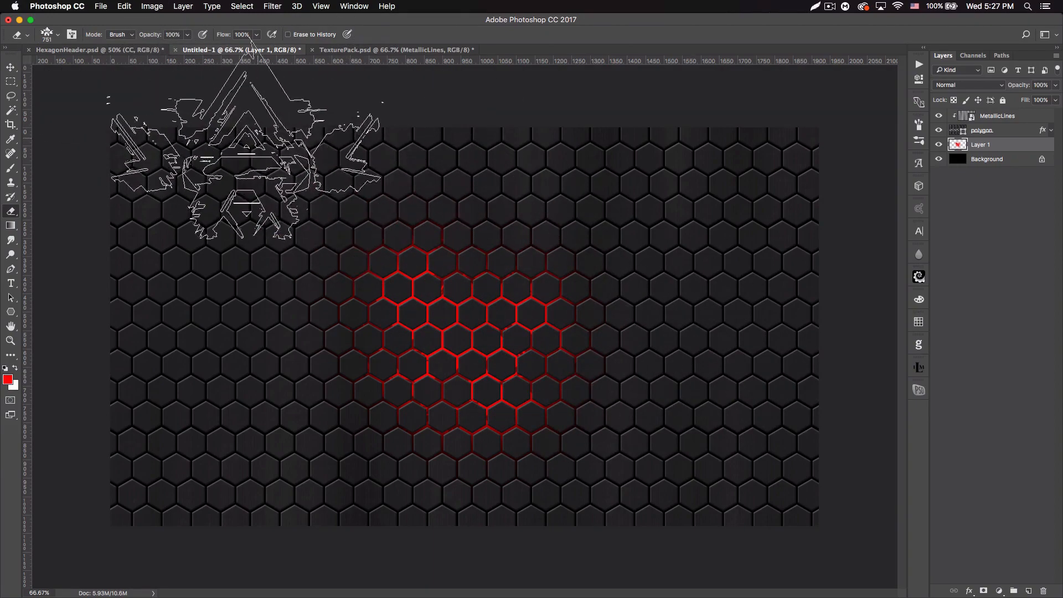
click(10, 67)
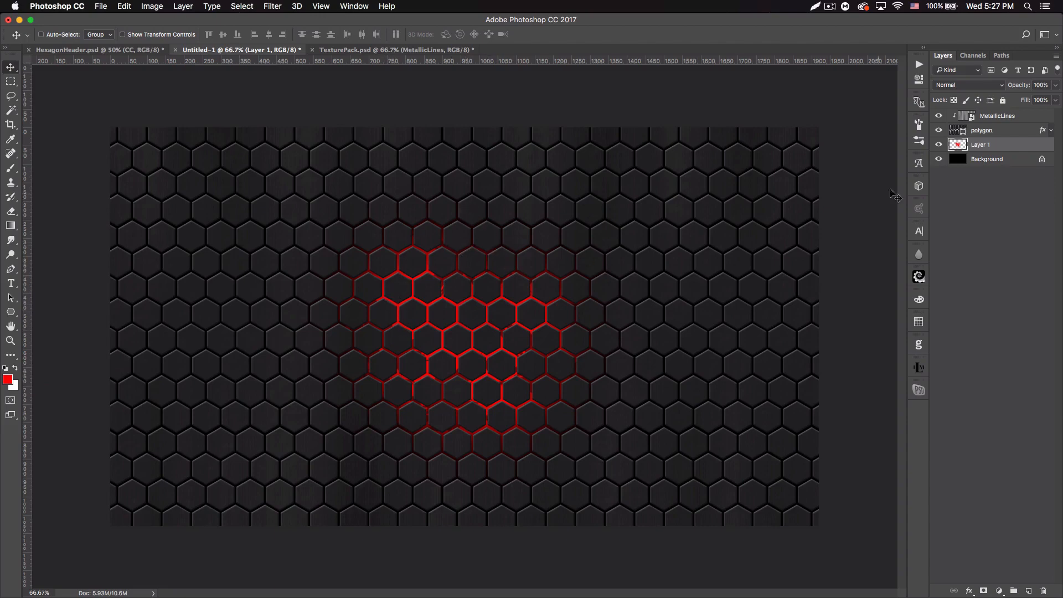
- Duplicate all layers from MetallicLines down to Background and merge the copies into one layer
click(996, 117)
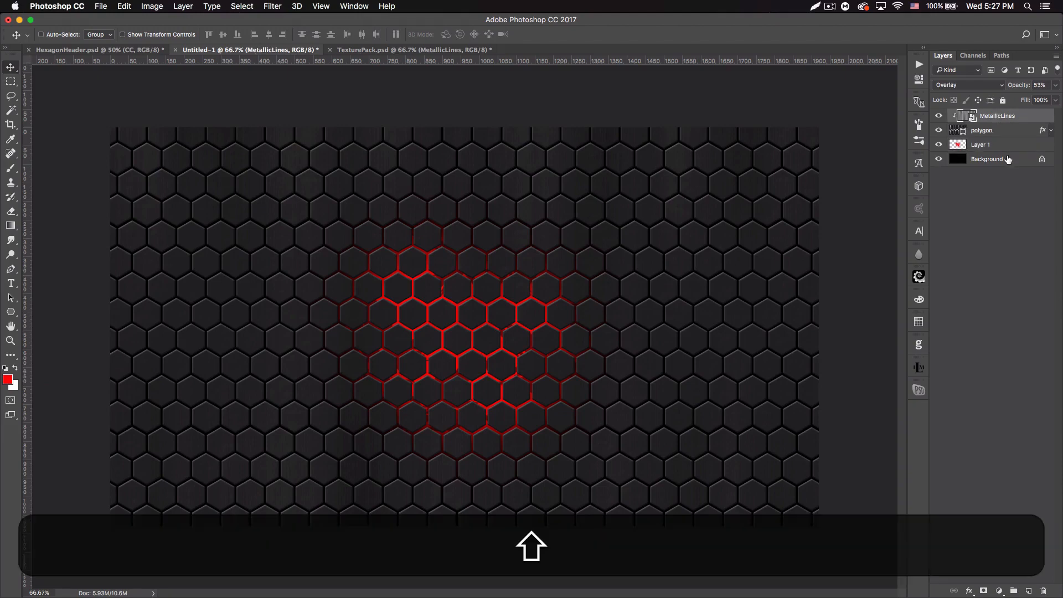
shift+click(1007, 159)
key(super)
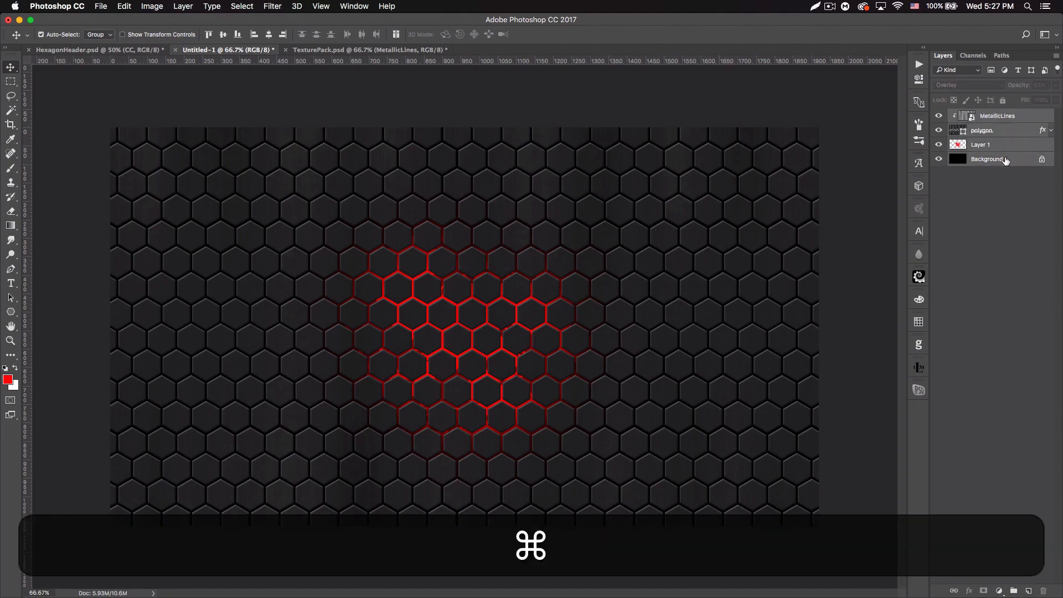
key(super+j)
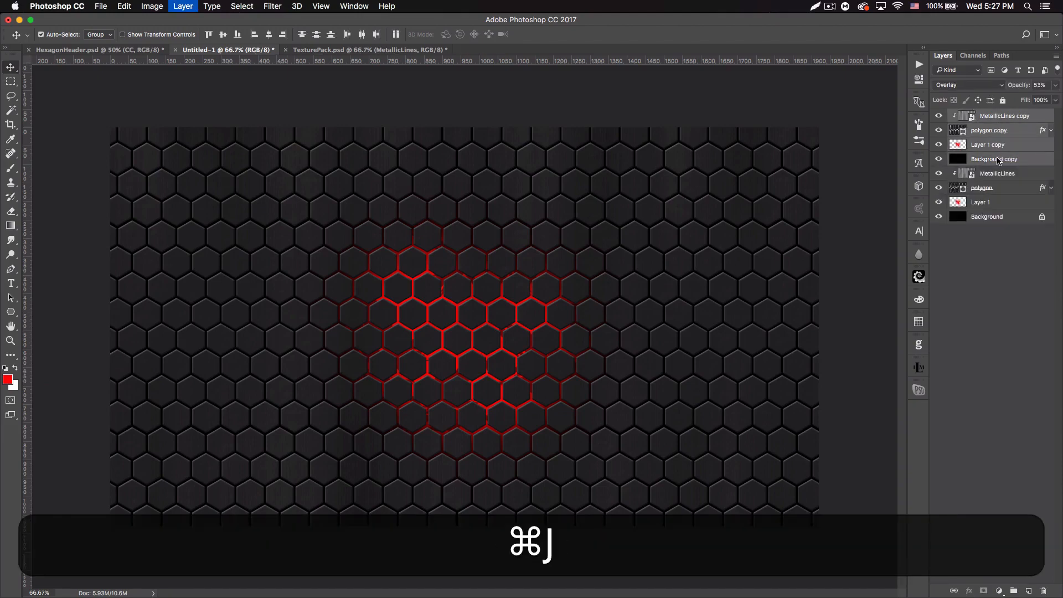
key(super+e)
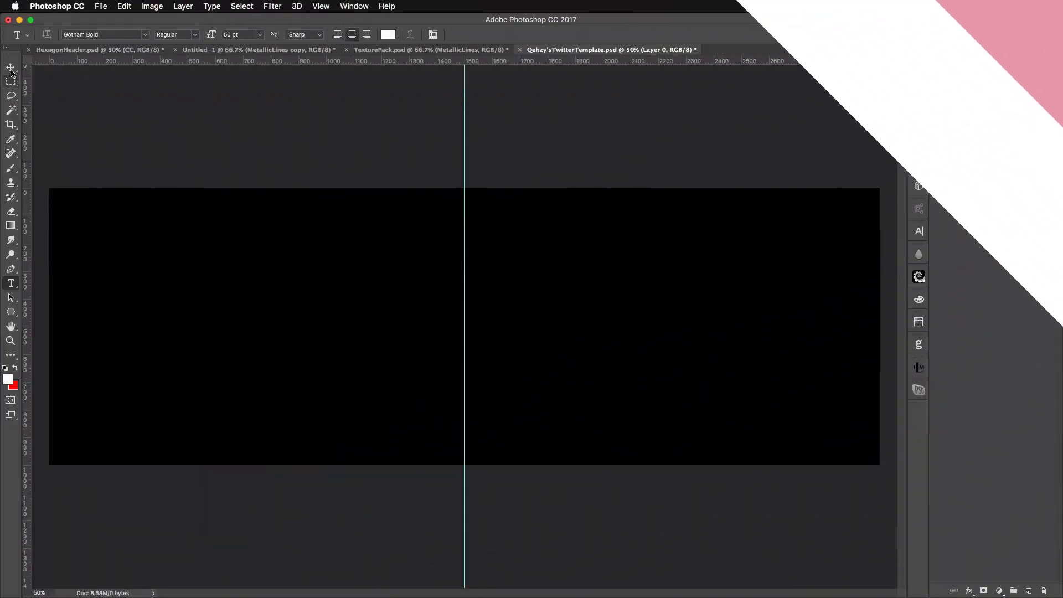
- Add the white text HEXATE in Gotham Bold at 50 pt, centered on the vertical guide of the Twitter template document
click(11, 68)
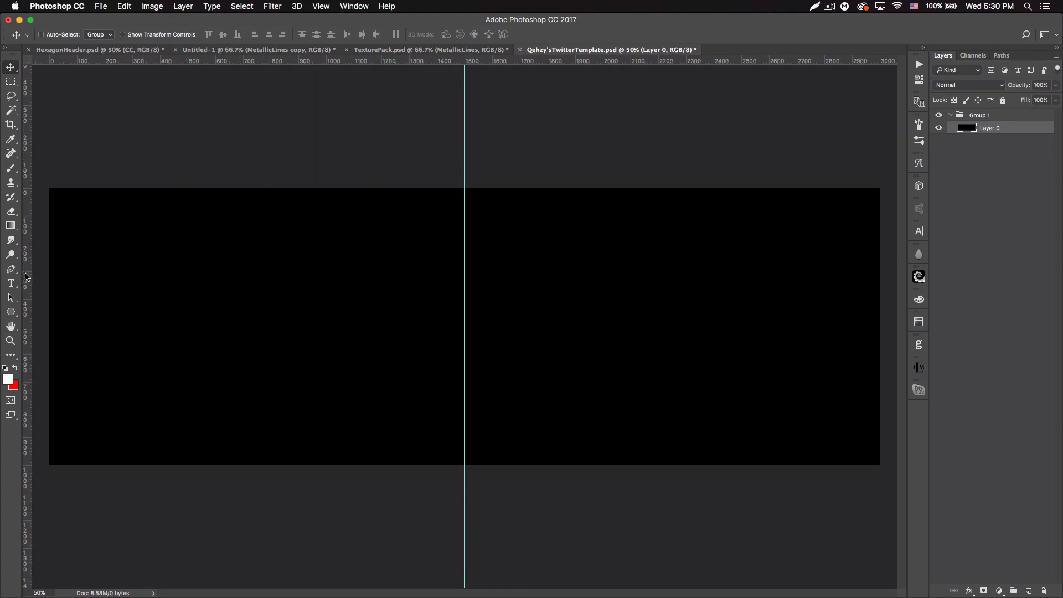
click(10, 282)
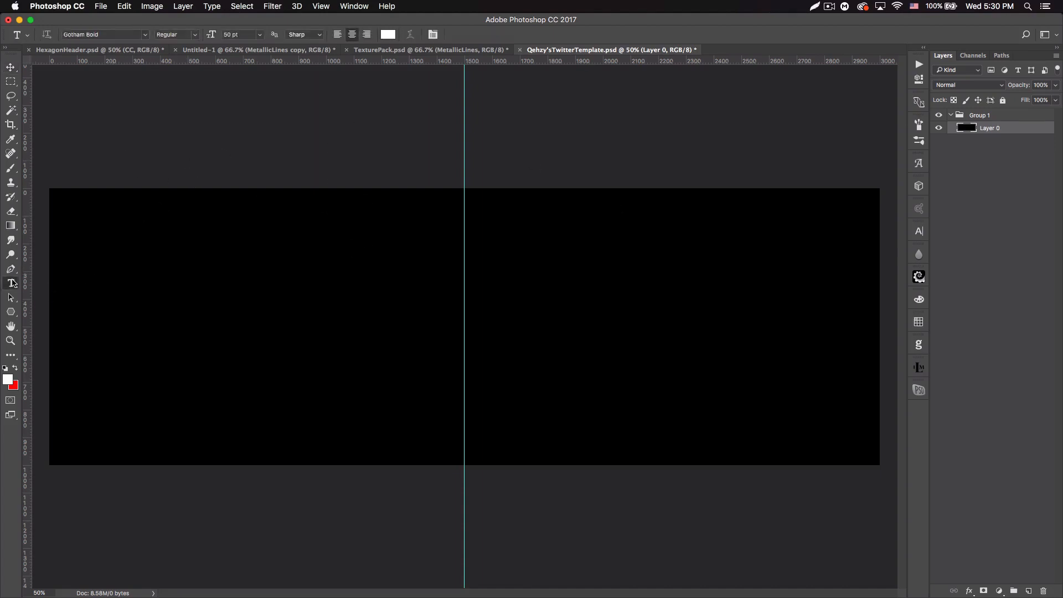
click(464, 331)
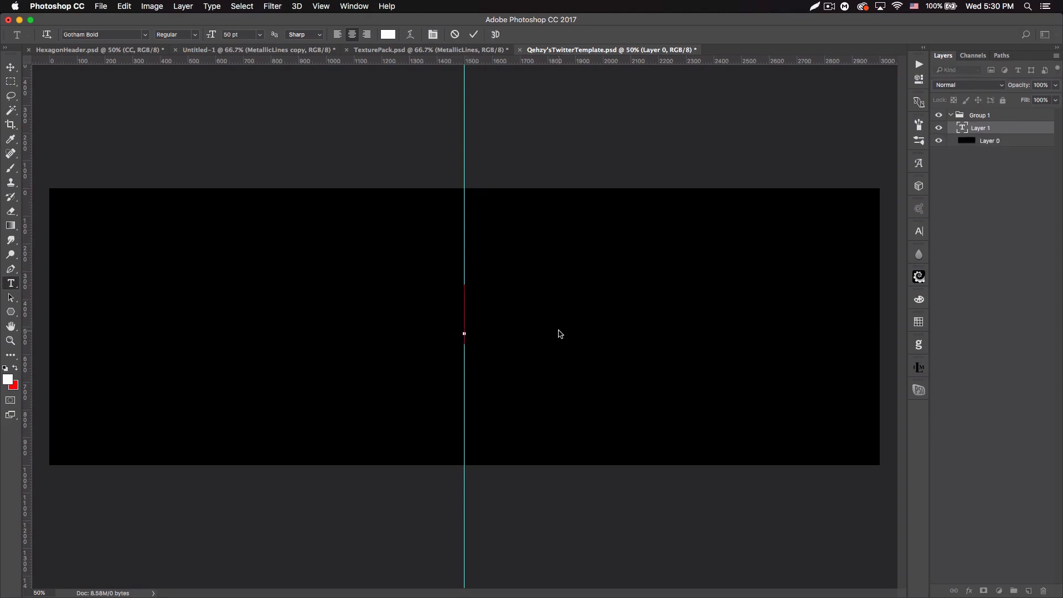
text(HEX)
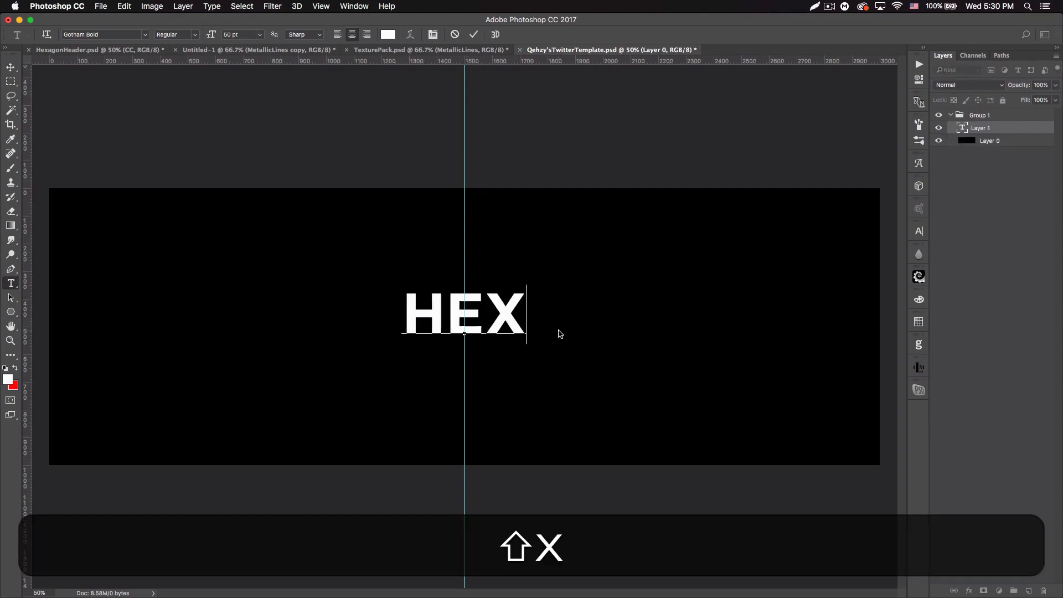
text(ATE)
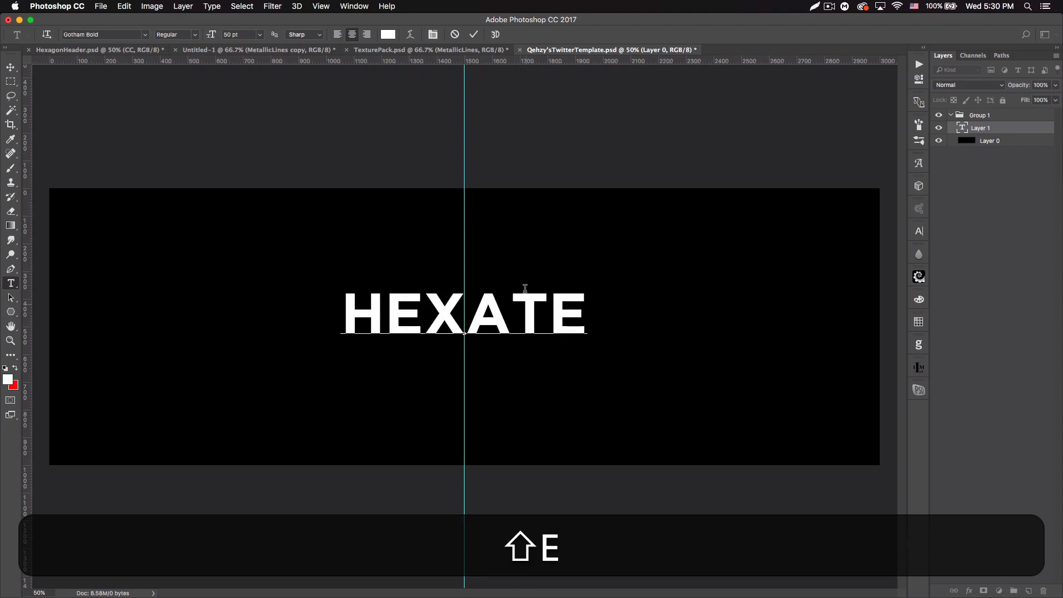
- Scale the HEXATE text proportionally from its center to about 150%
click(11, 69)
key(super+t)
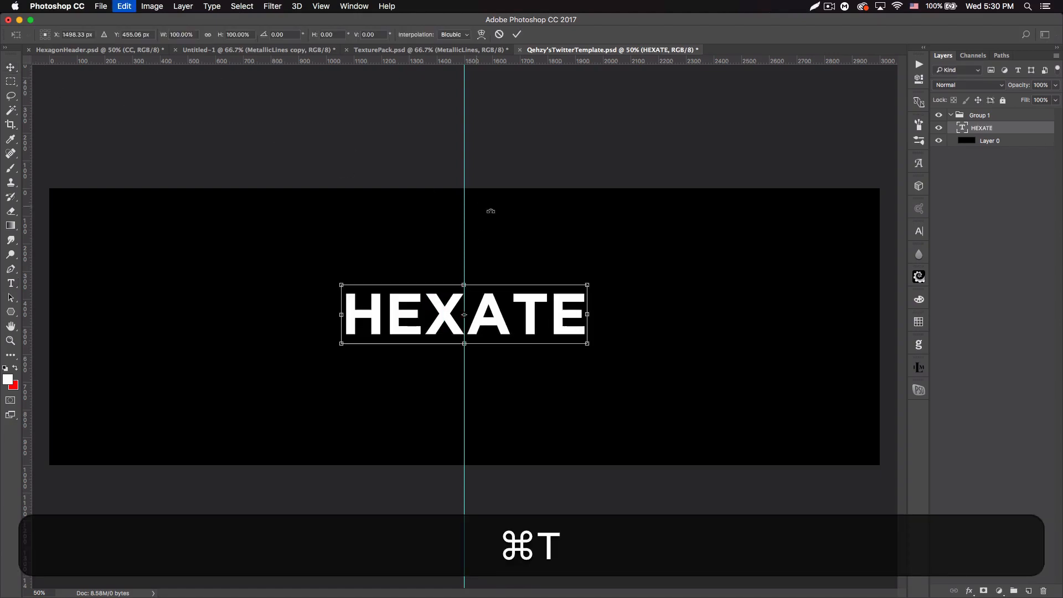
drag(591, 284, 650, 281)
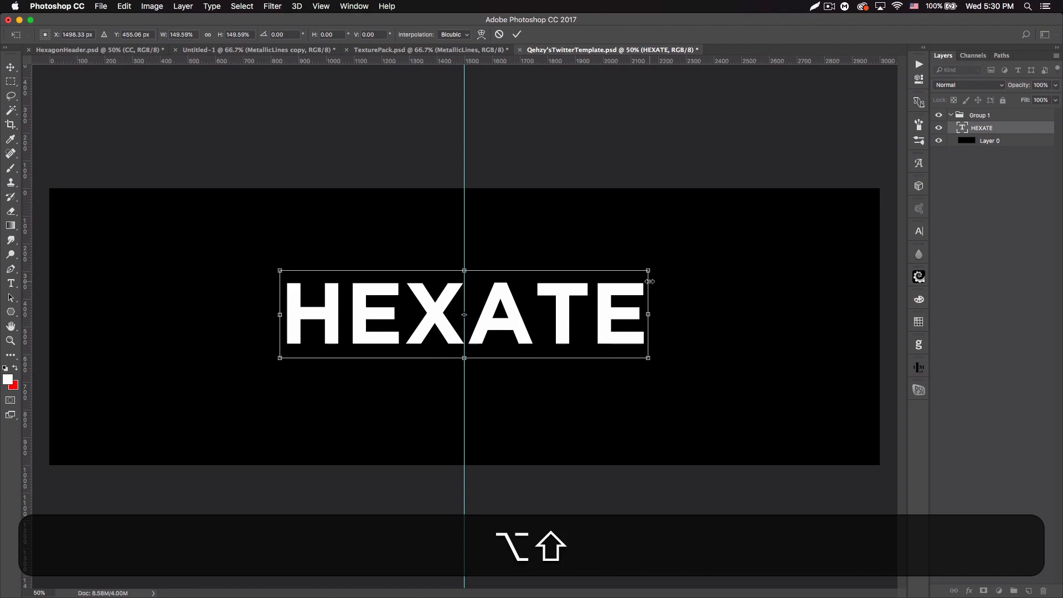
key(Return)
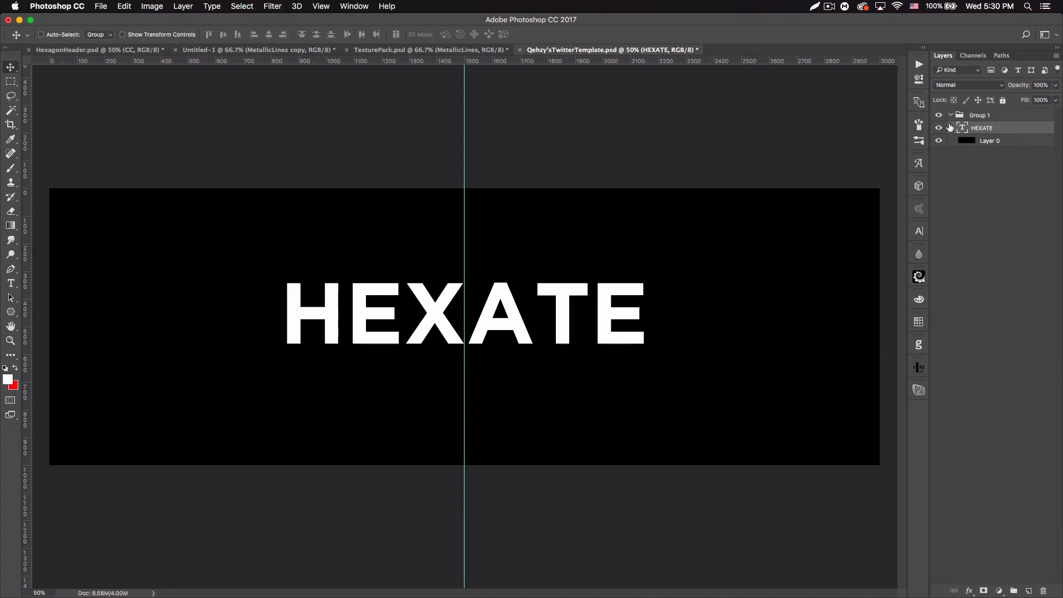
- Warp the HEXATE text with the horizontal Arc style at a bend of +6%
right_click(1000, 129)
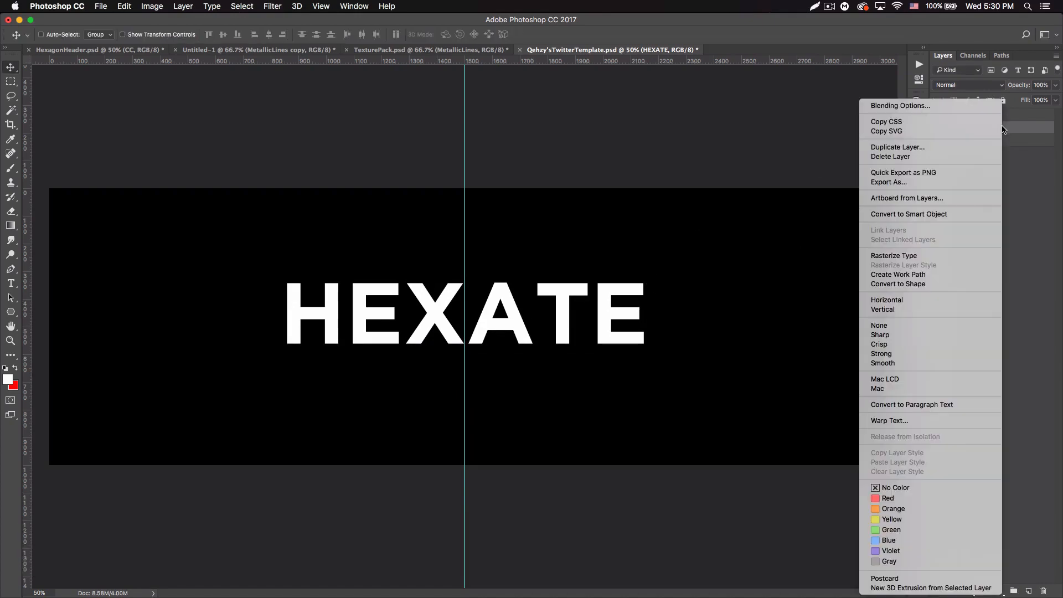
click(942, 420)
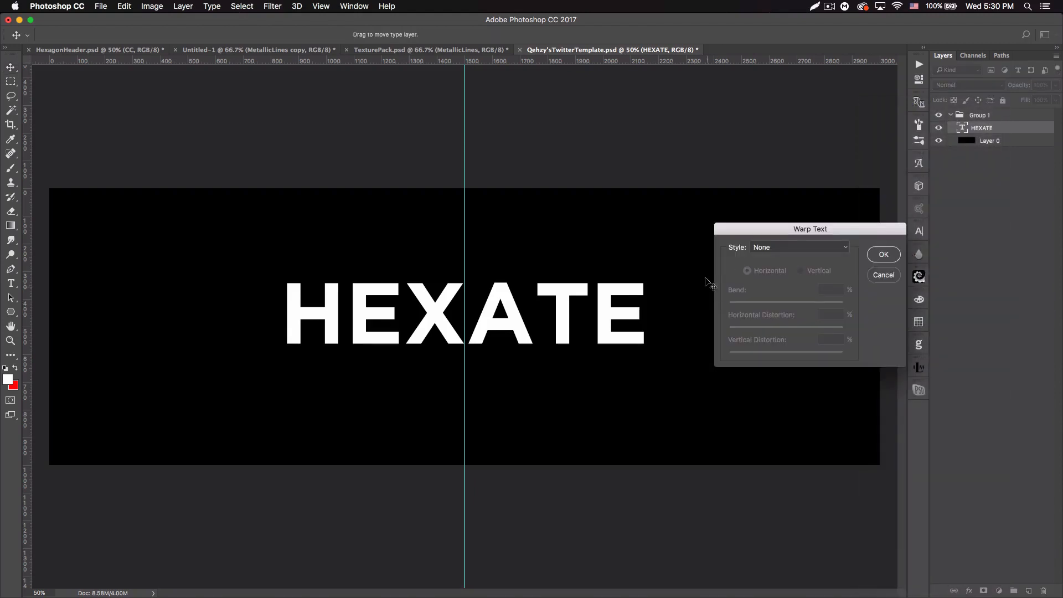
click(798, 251)
click(802, 262)
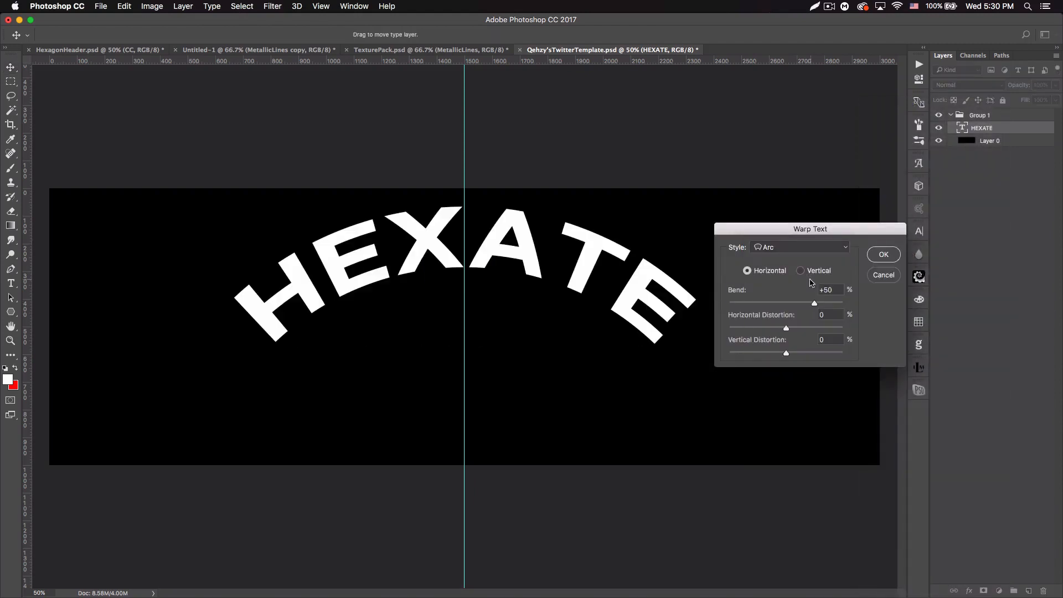
drag(789, 305, 790, 306)
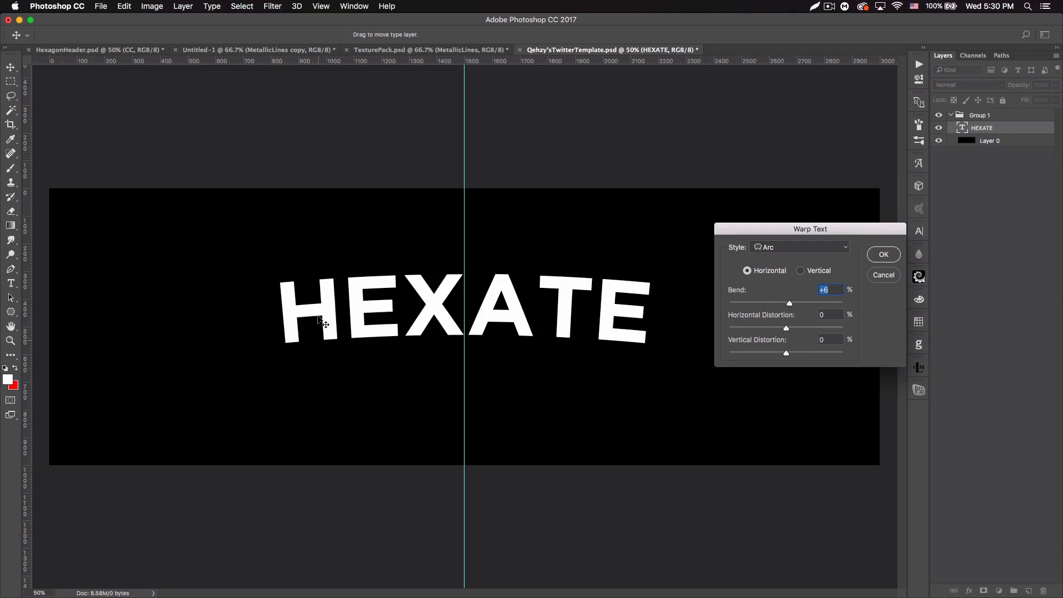
click(885, 255)
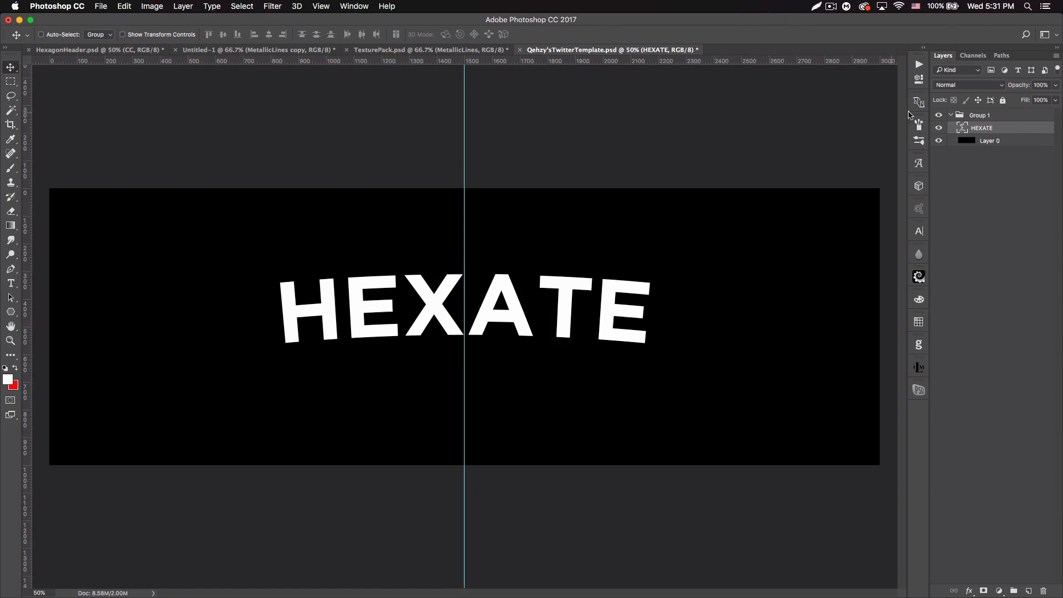
- Duplicate the HEXATE text layer, hide the original and hide the guides
key(super+j)
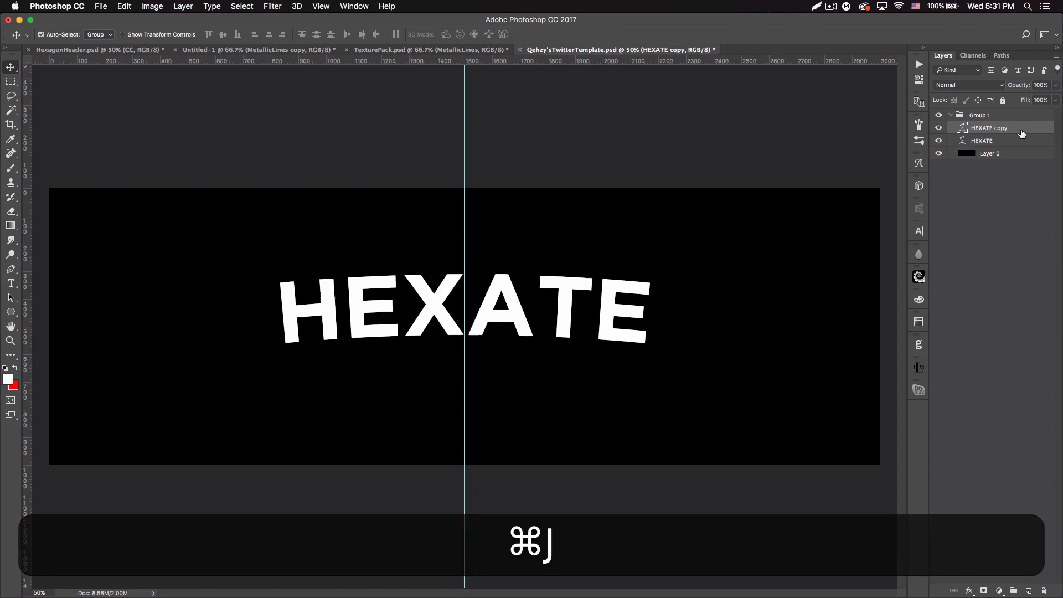
click(940, 142)
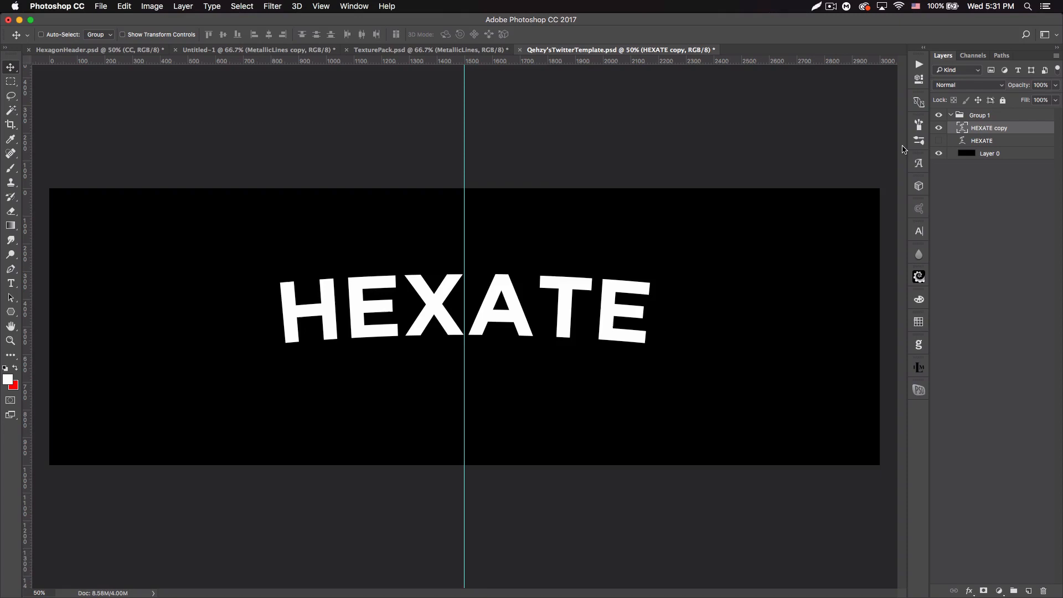
key(super+h)
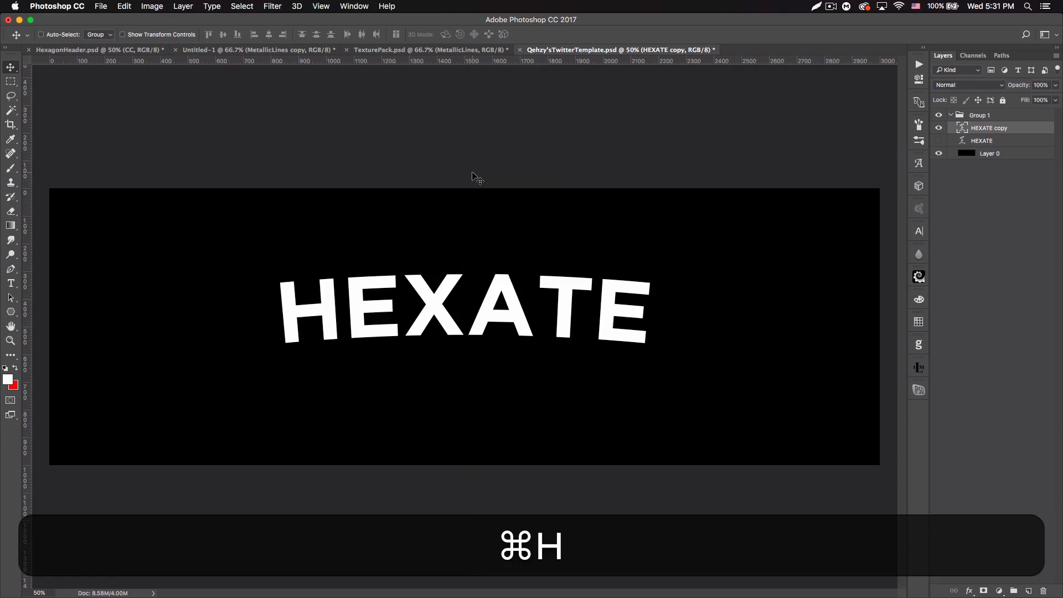
- Extrude the HEXATE copy to 3D and hide the black Layer 0
click(211, 6)
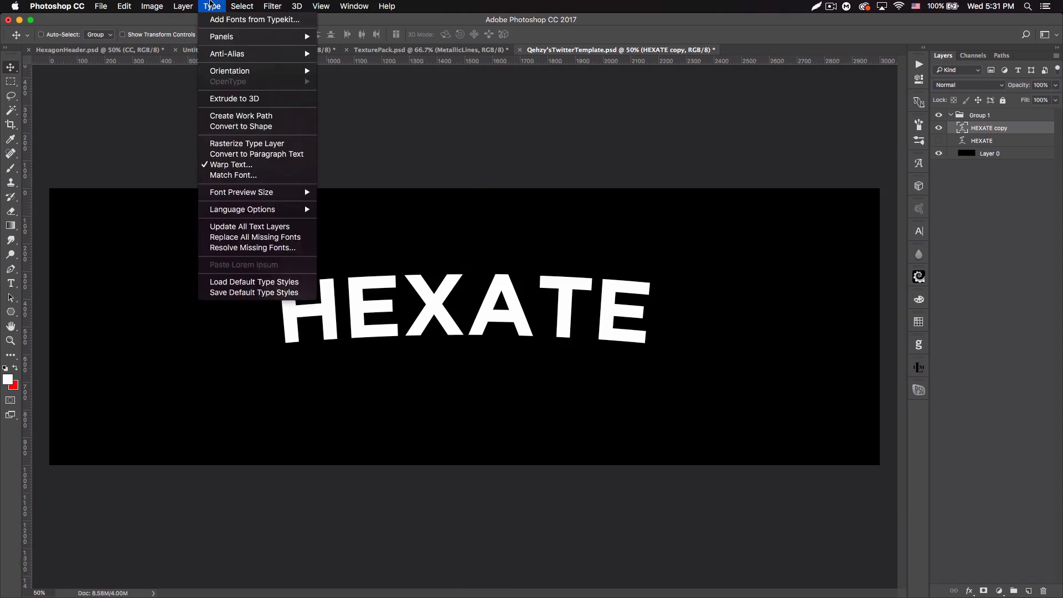
click(239, 98)
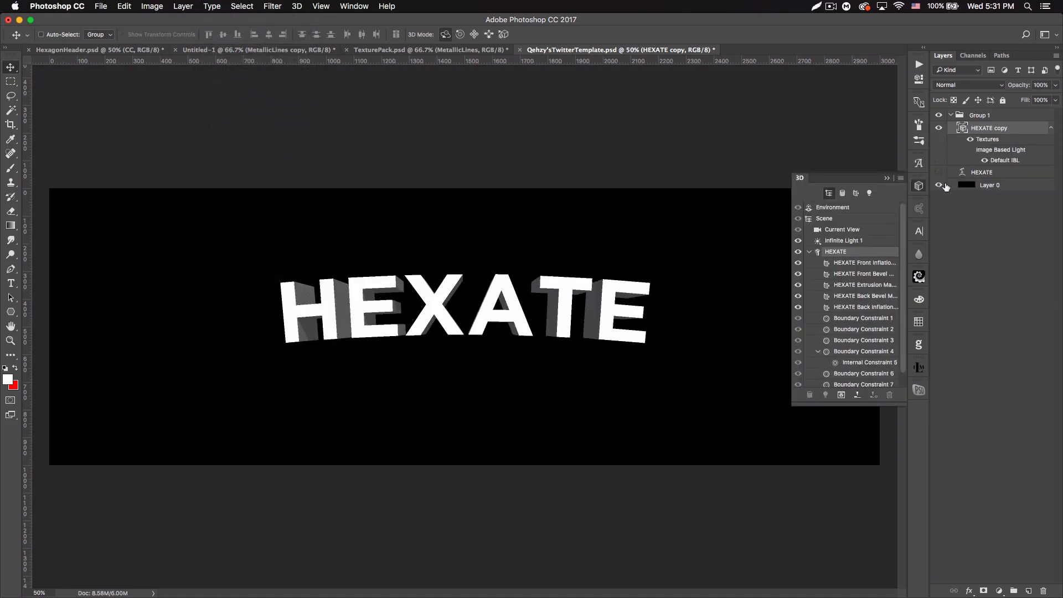
click(939, 186)
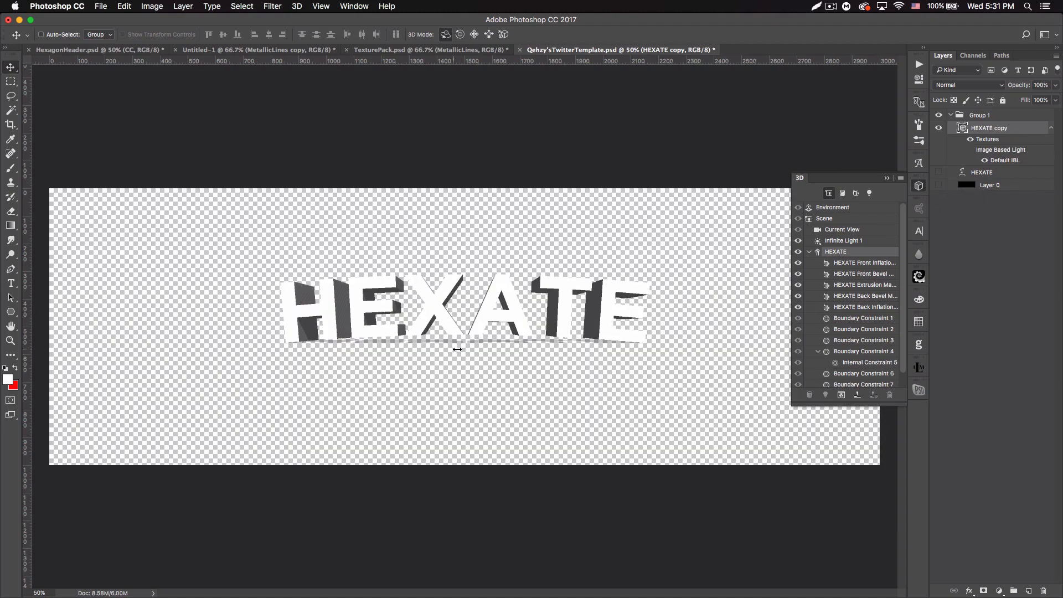
- Tilt the 3D HEXATE text slightly vertically and turn off Cast Shadows for its mesh
drag(463, 312, 463, 303)
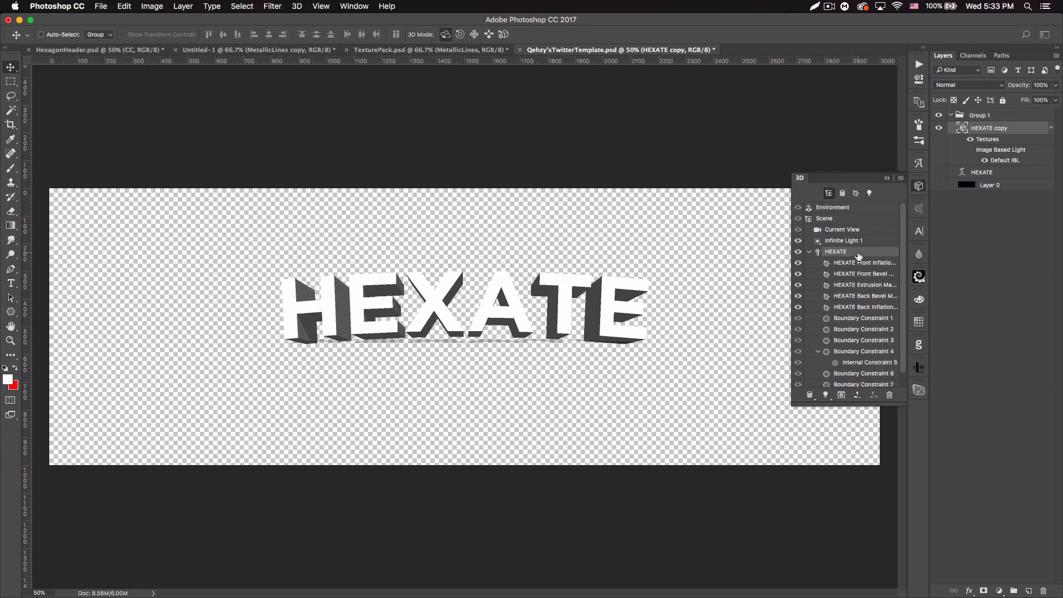
double_click(859, 256)
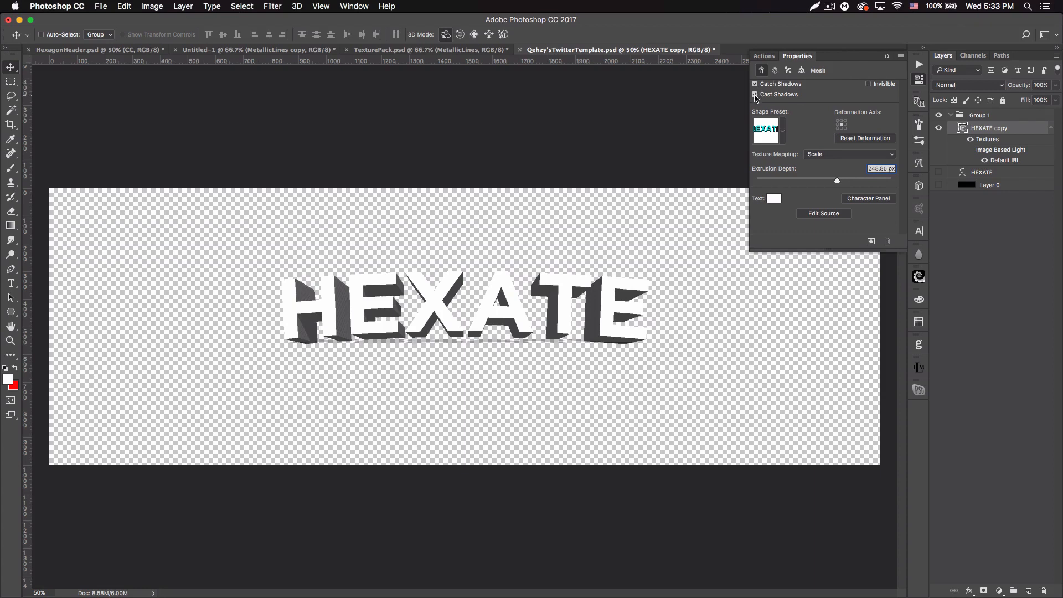
click(756, 95)
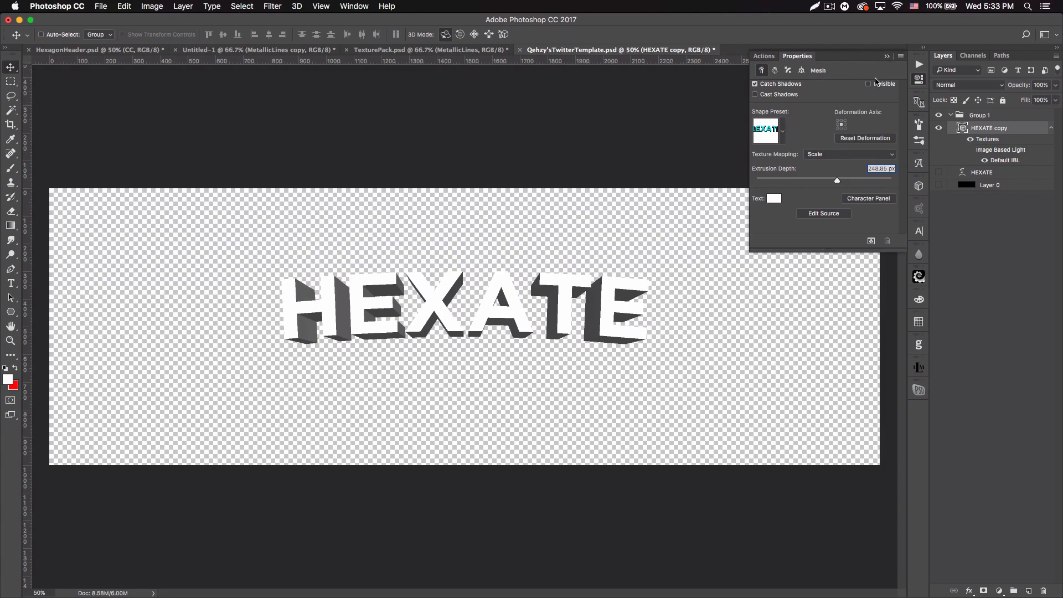
click(870, 84)
click(885, 57)
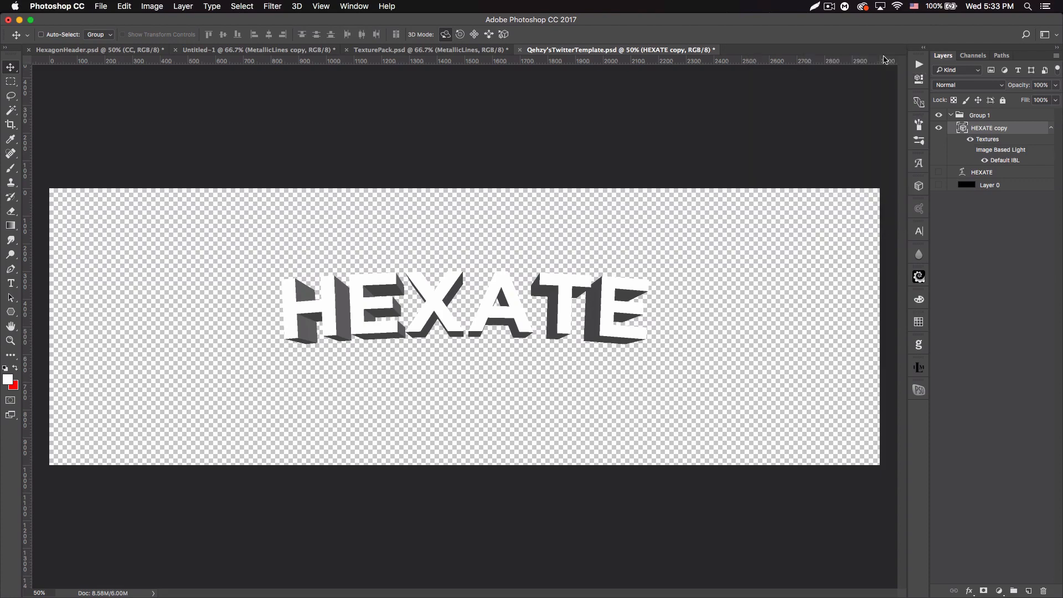
- Rasterize the 3D HEXATE layer and select the white front faces of all its letters with the Magic Wand
right_click(1016, 132)
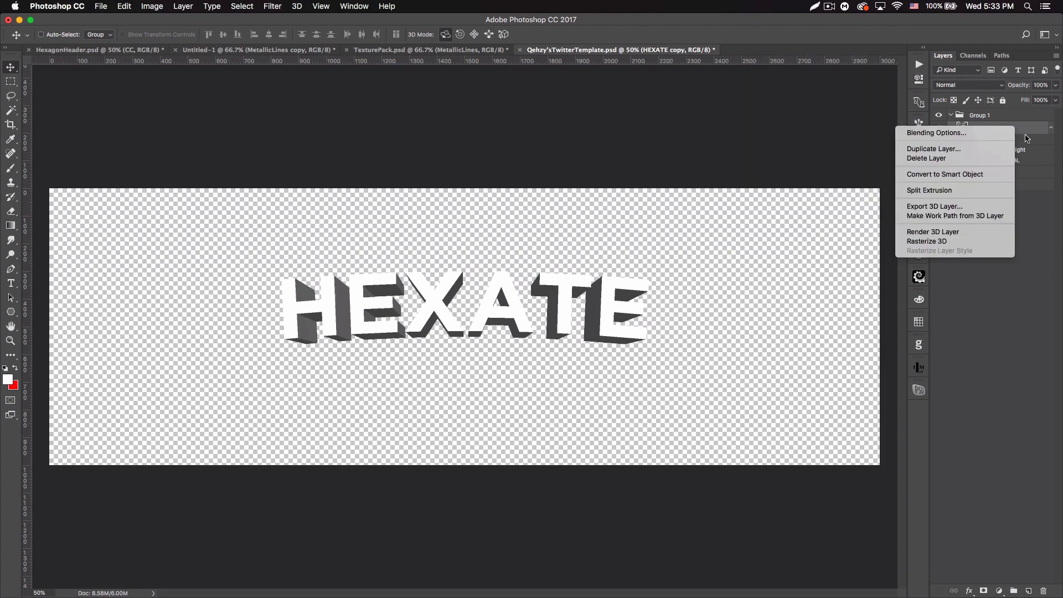
click(949, 241)
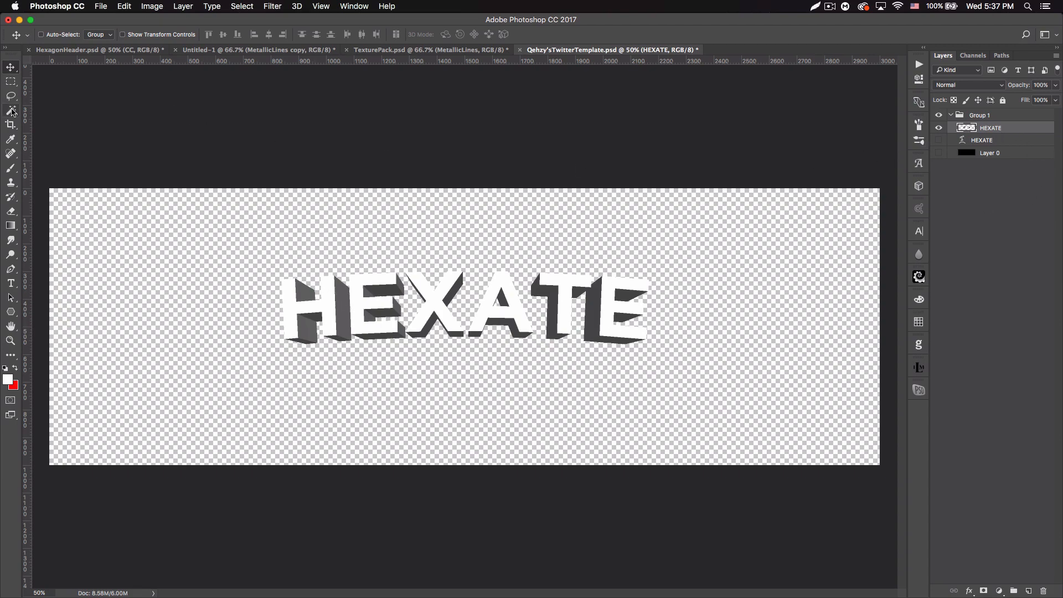
click(11, 111)
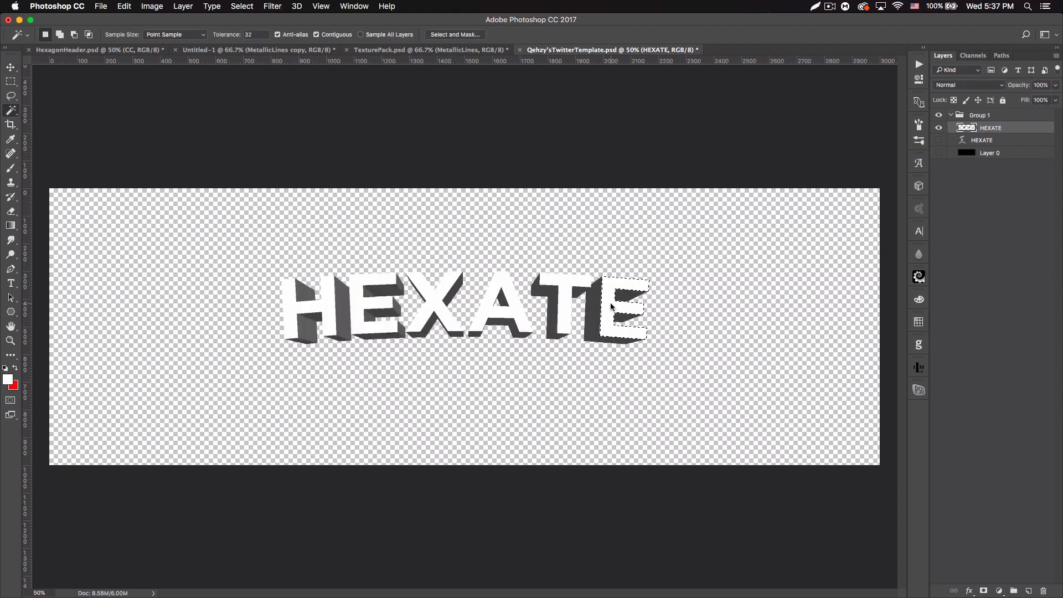
shift+click(623, 318)
shift+click(561, 296)
shift+click(509, 299)
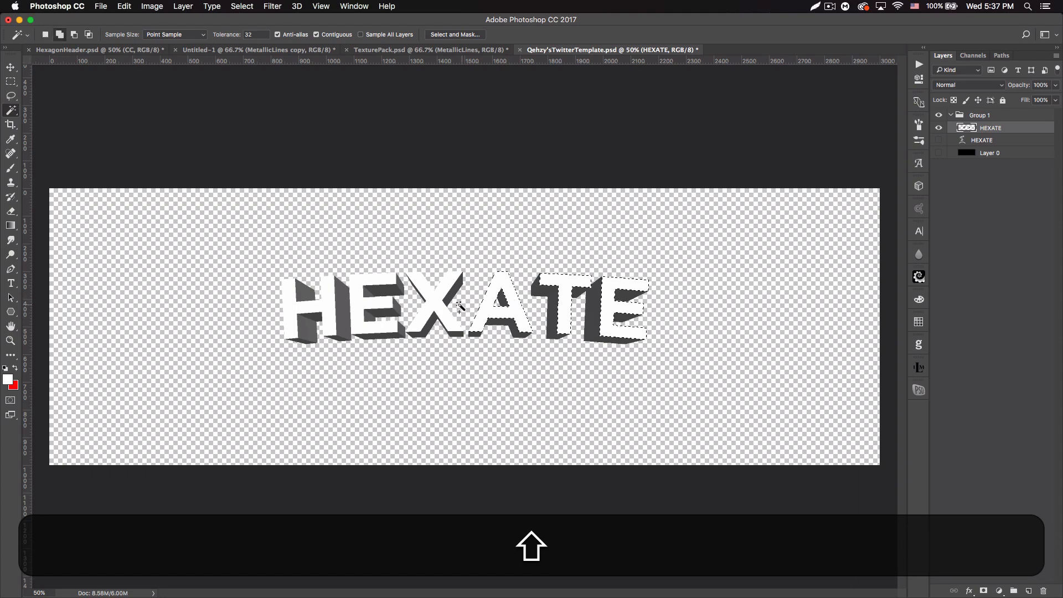
shift+click(434, 302)
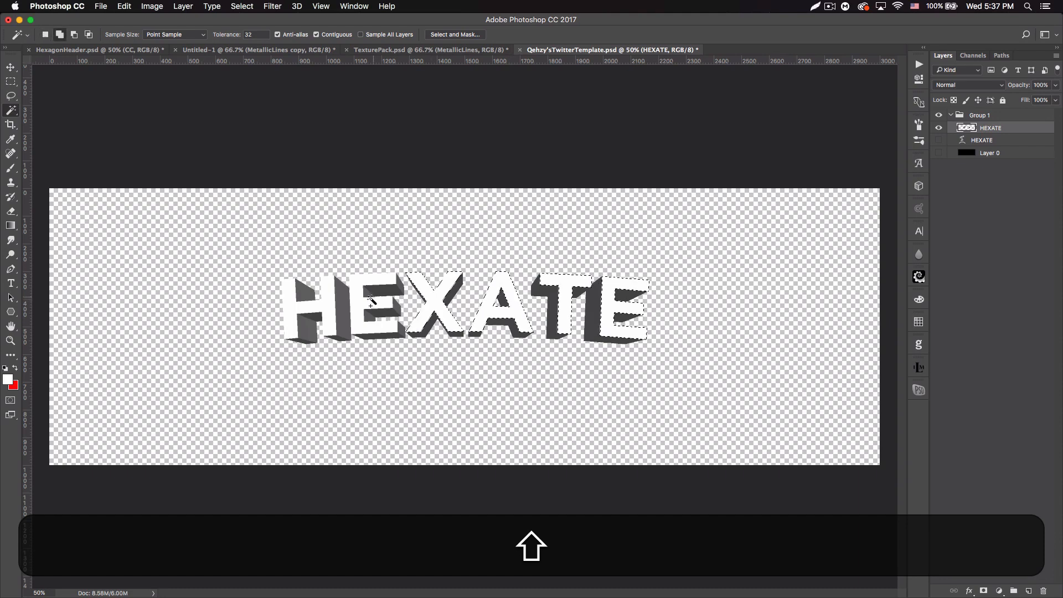
shift+click(328, 308)
shift+click(558, 318)
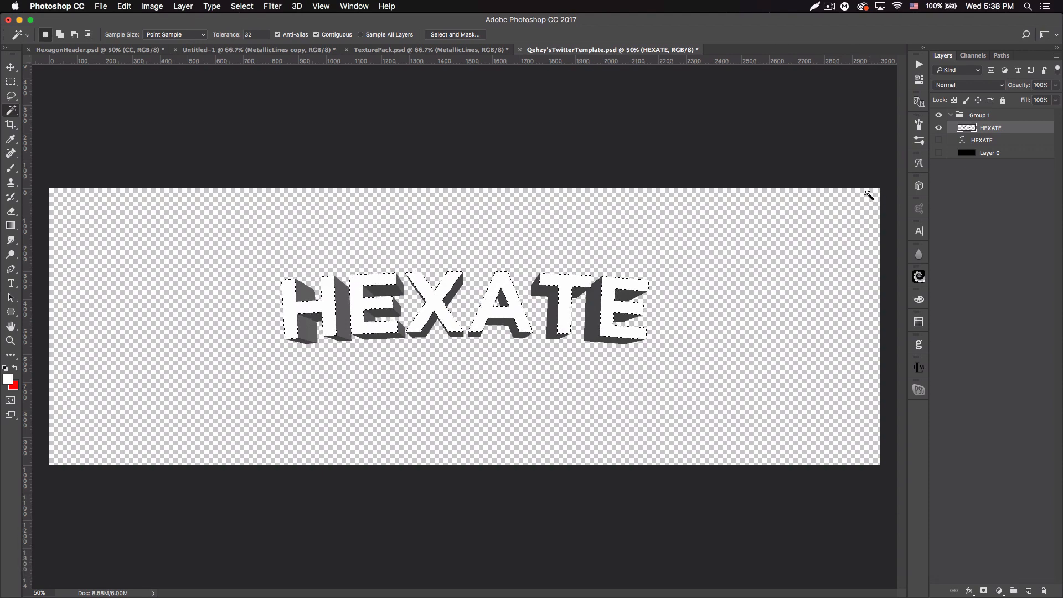
- Copy the selected letter faces onto a new layer and show the black Layer 0
key(super+c)
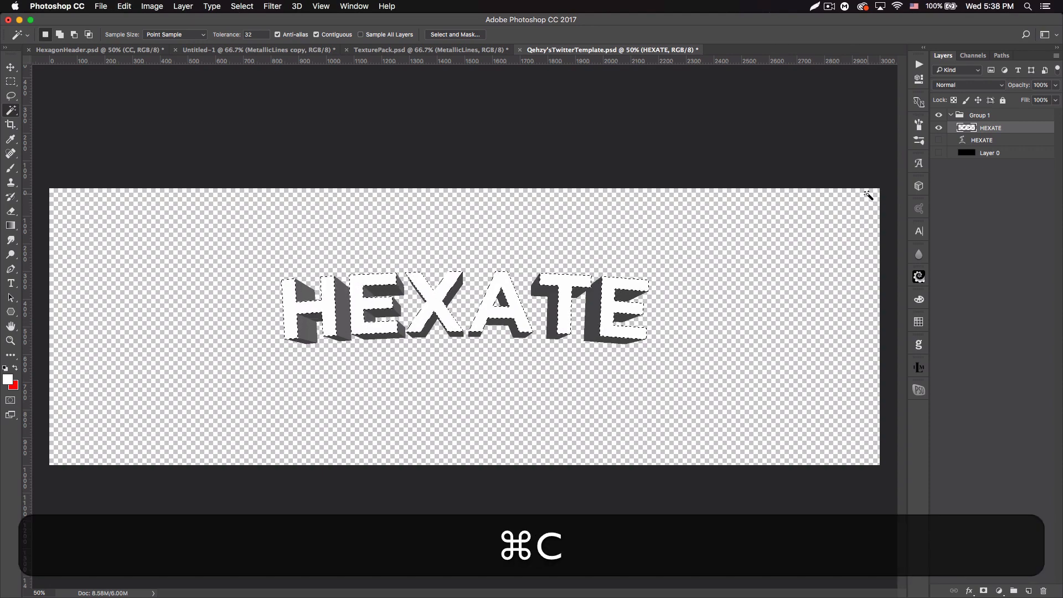
key(super+BackSpace)
key(super+v)
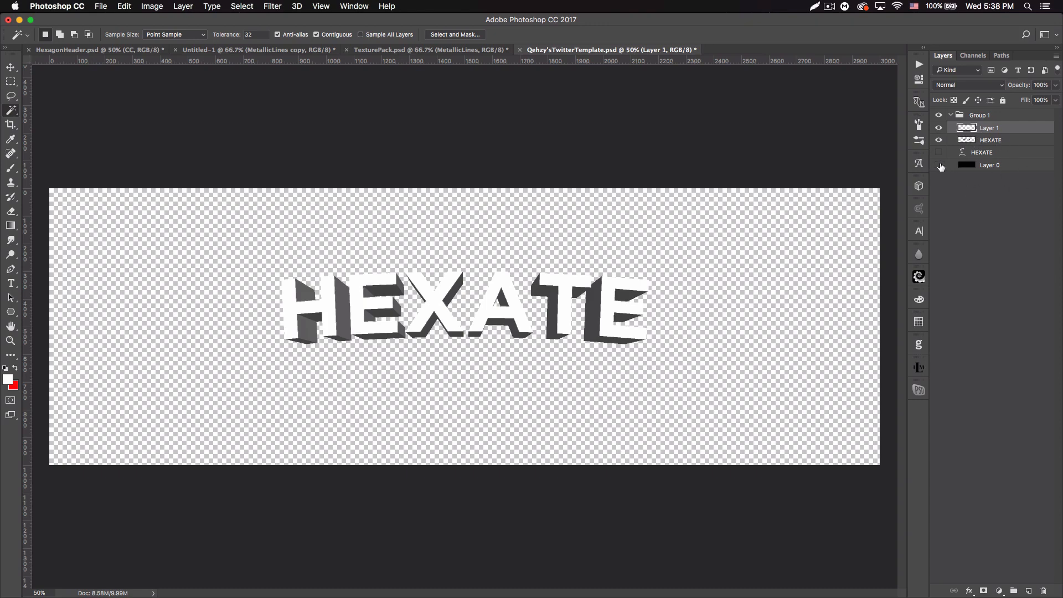
click(939, 165)
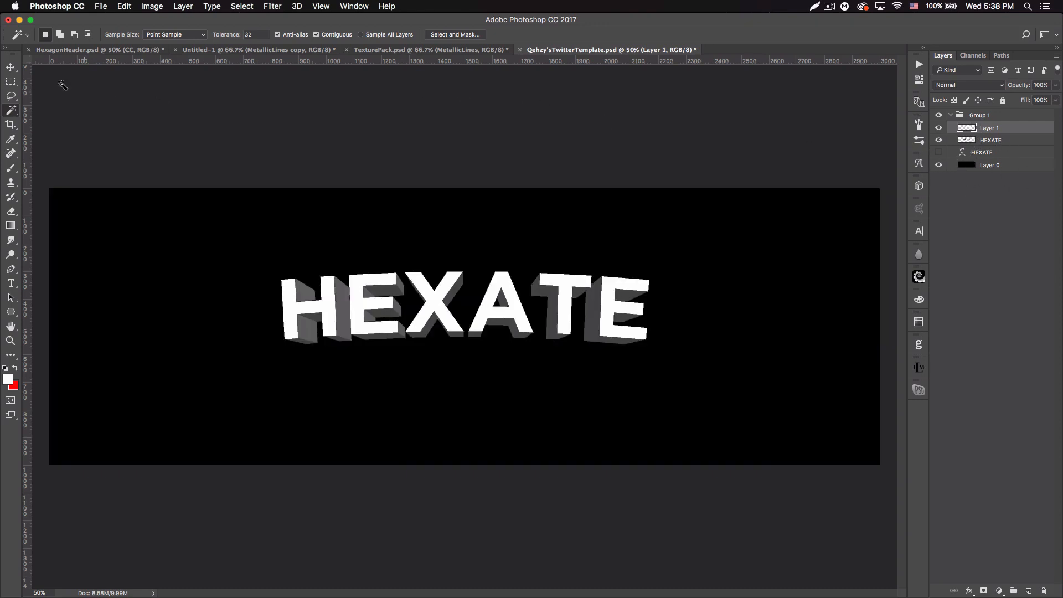
- Bring the MetallicLines copy hexagon texture from Untitled-1 into the header document and clip it to the letter-face layer
key(v)
click(229, 50)
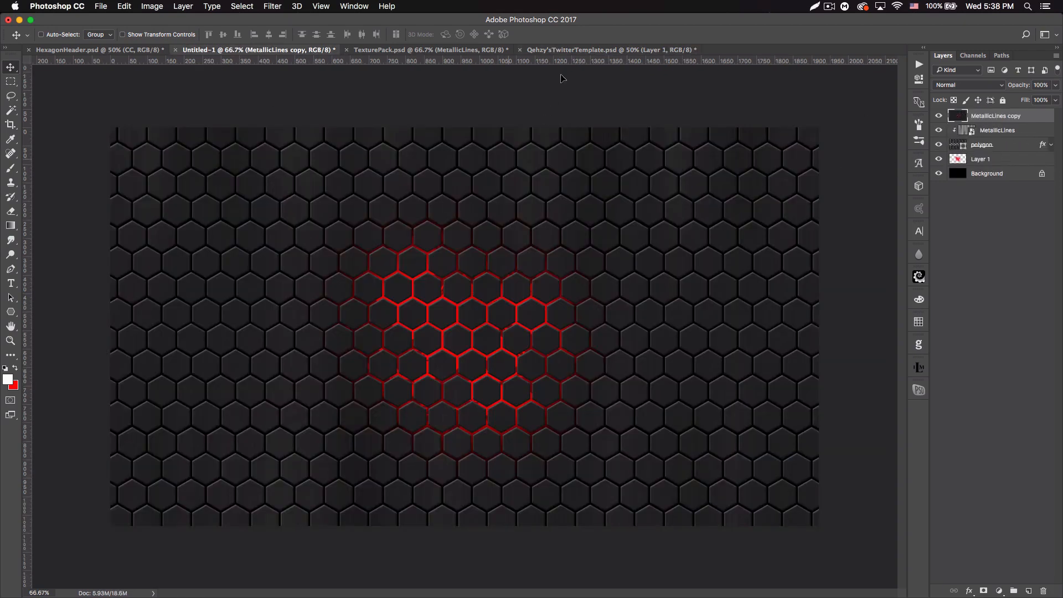
click(568, 49)
drag(439, 259, 439, 280)
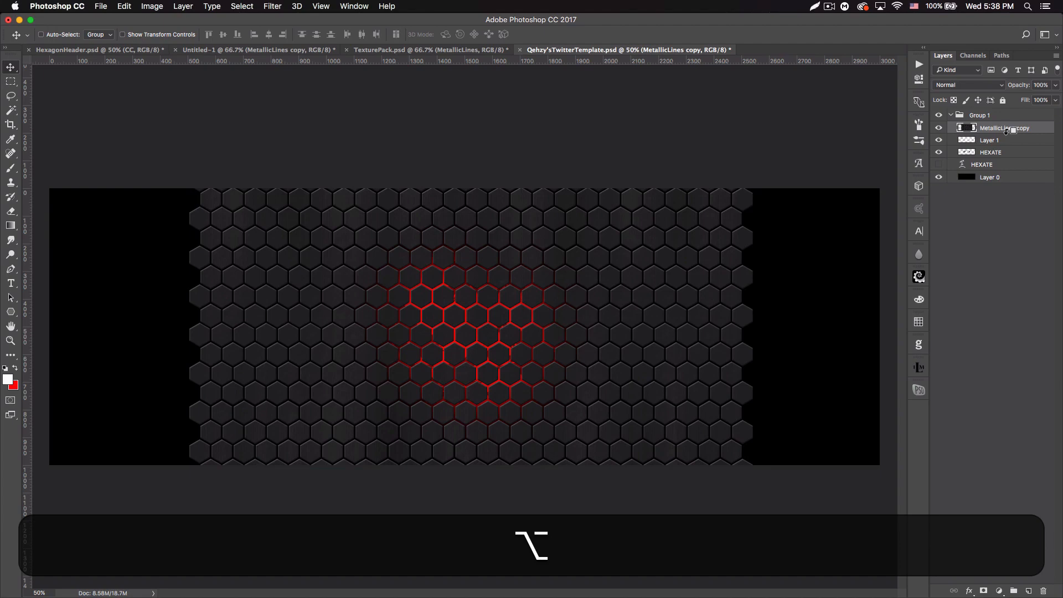
alt+click(1006, 131)
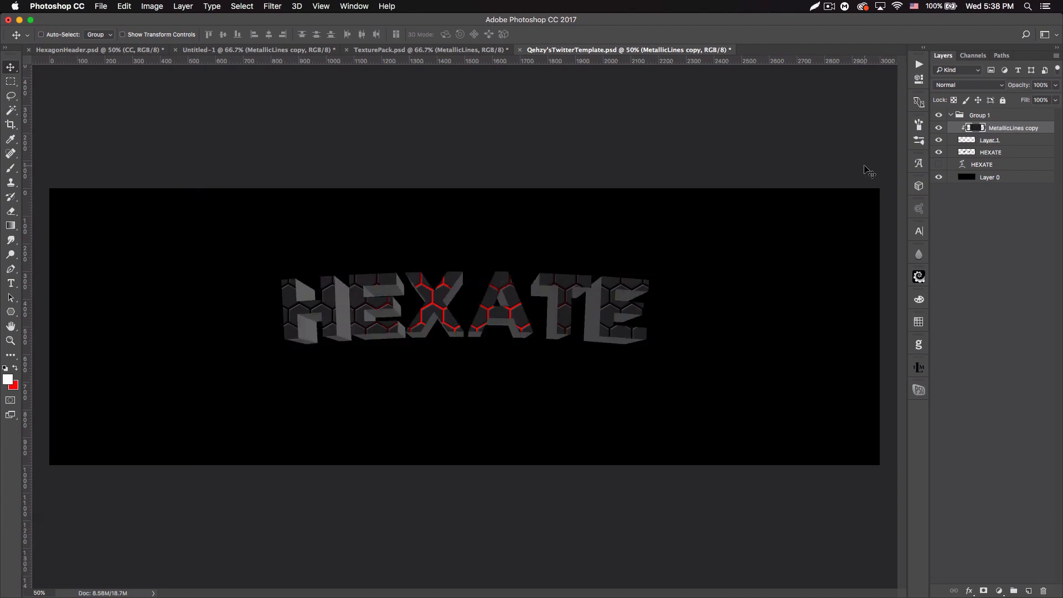
- Scale the clipped hexagon texture to about 21.5%, rotate it to about 85.7° and place it over the H
key(super+t)
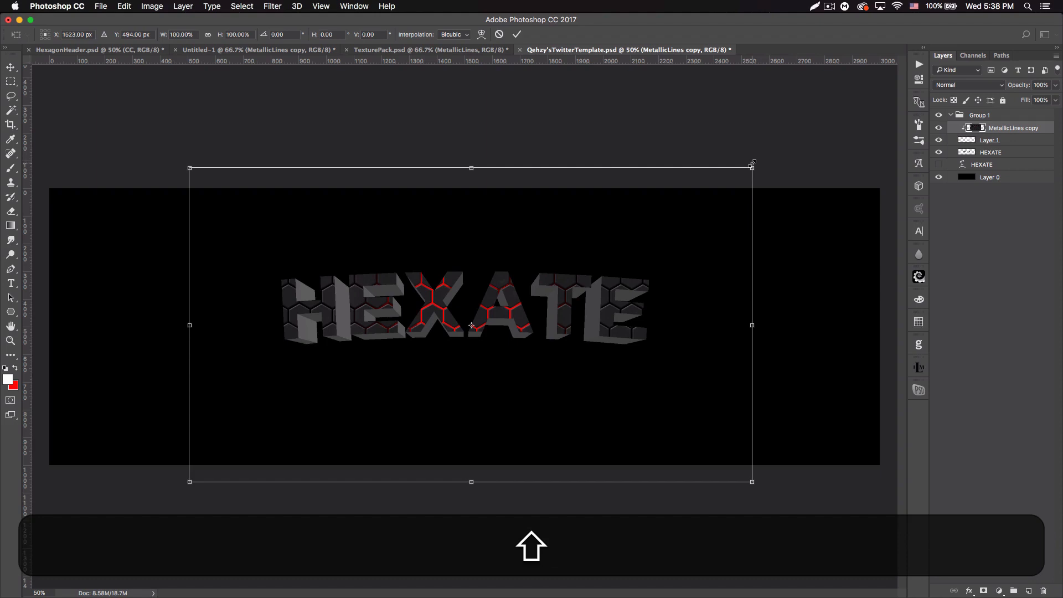
drag(752, 164, 343, 310)
drag(406, 338, 310, 390)
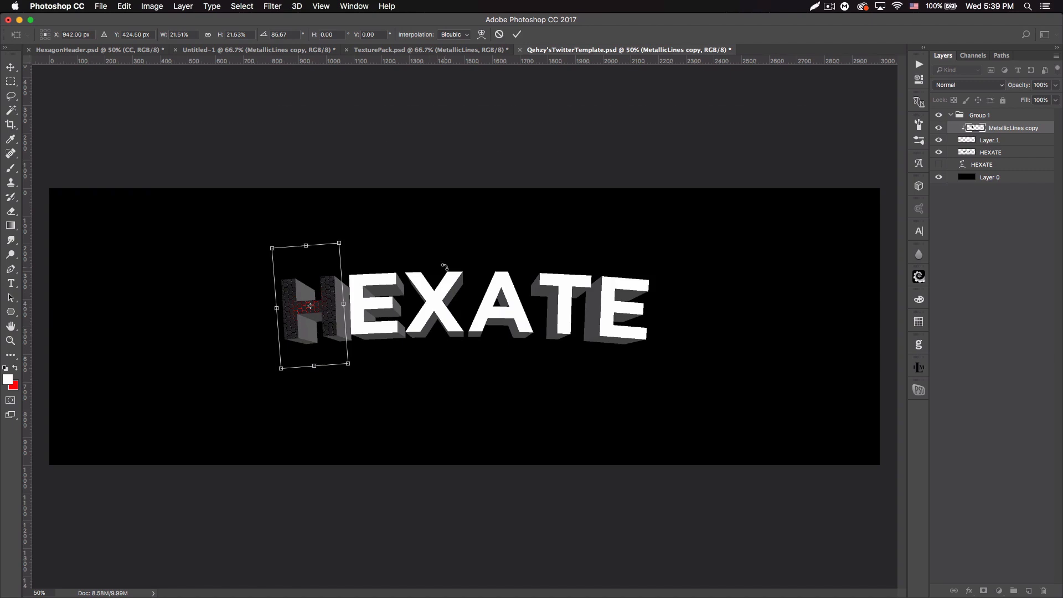
key(Return)
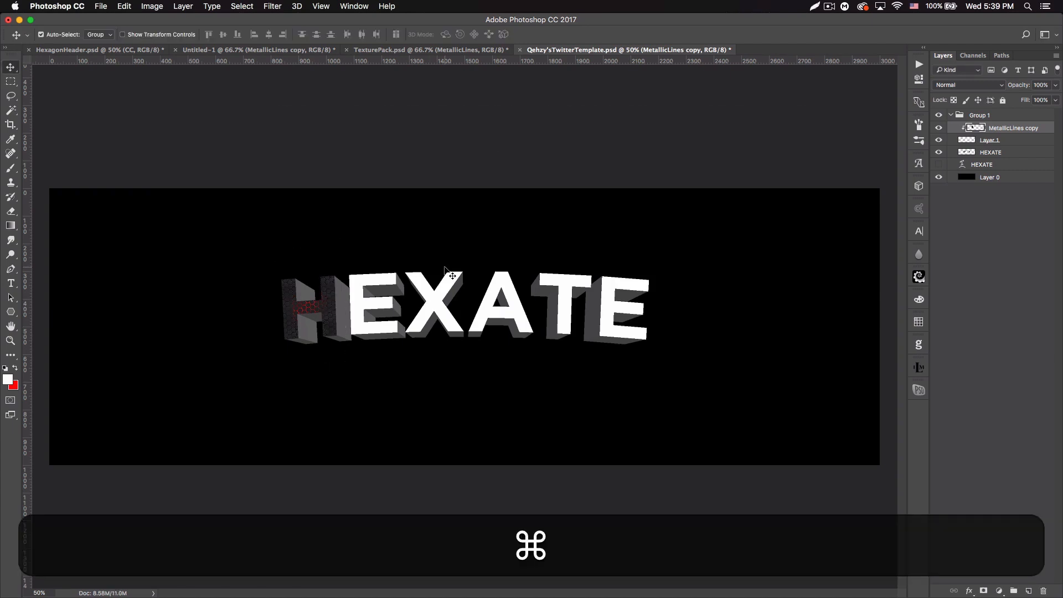
- Duplicate the hexagon texture, clip the copy to the letter faces and fit it over the first E, rotated about 1.3°
key(super+j)
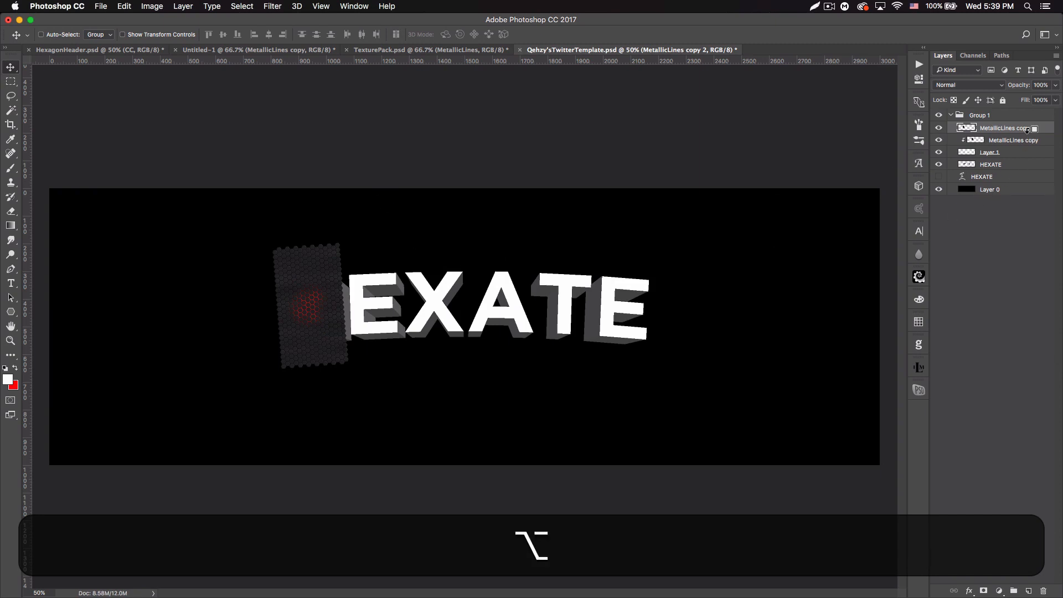
key(super+alt+g)
drag(327, 293, 389, 296)
key(super+t)
drag(455, 293, 454, 295)
drag(401, 358, 397, 343)
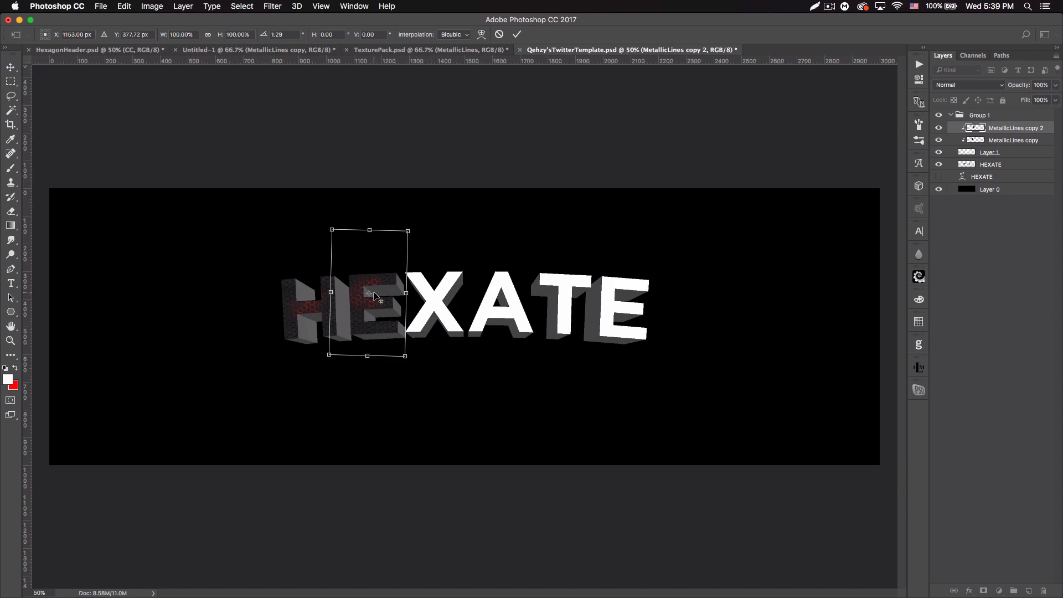
key(Return)
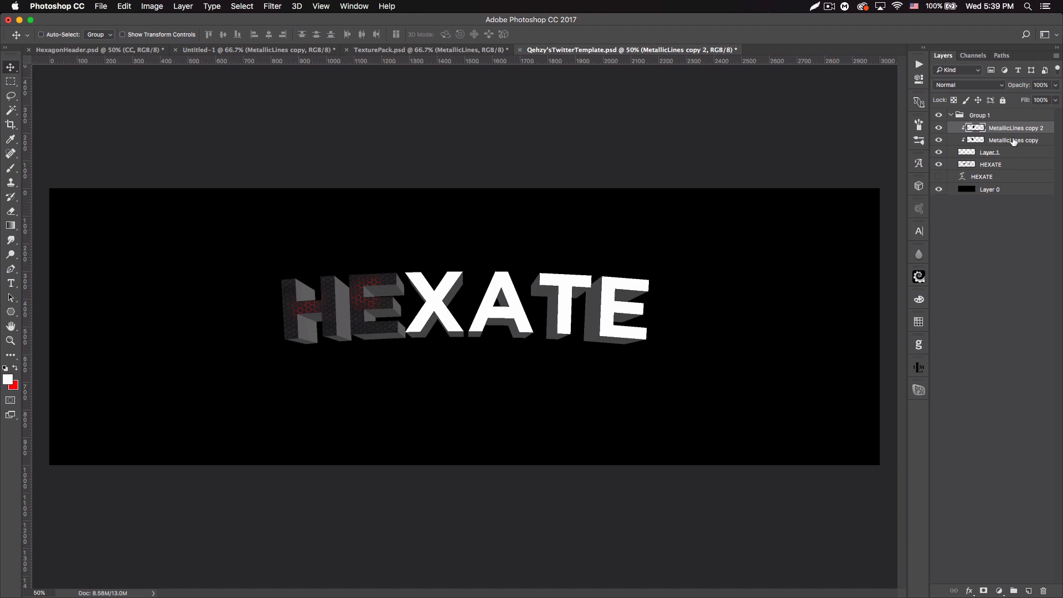
- Duplicate both hexagon texture layers twice and move copies over the X and the A
shift+click(1024, 140)
key(super+j)
key(super+j)
click(1015, 165)
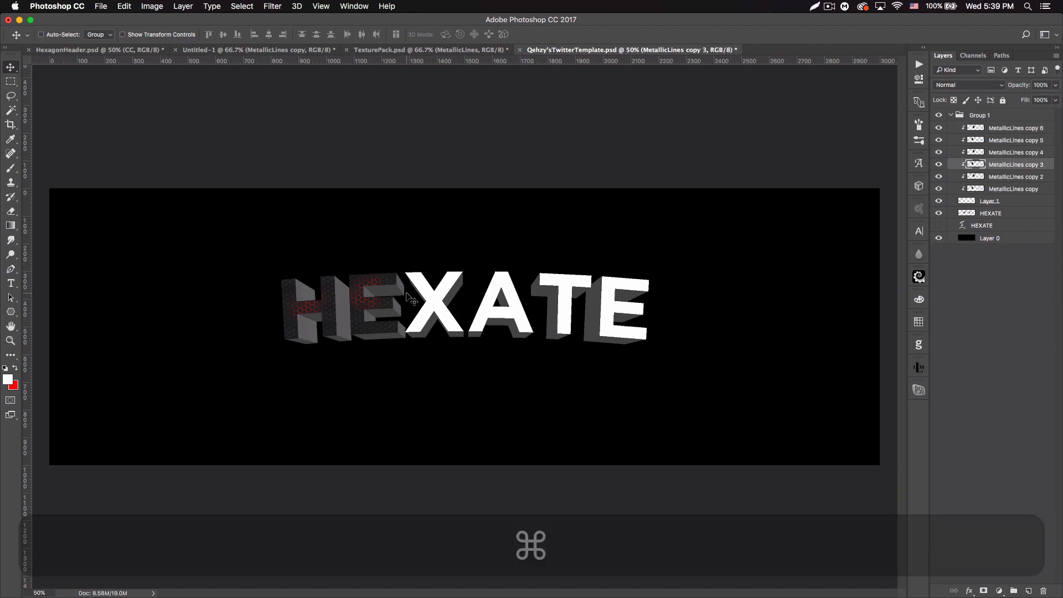
drag(406, 293, 532, 296)
click(1015, 152)
- Move MetallicLines copy 5 over the T and transform it to fit the letter
click(1016, 140)
drag(441, 298, 684, 299)
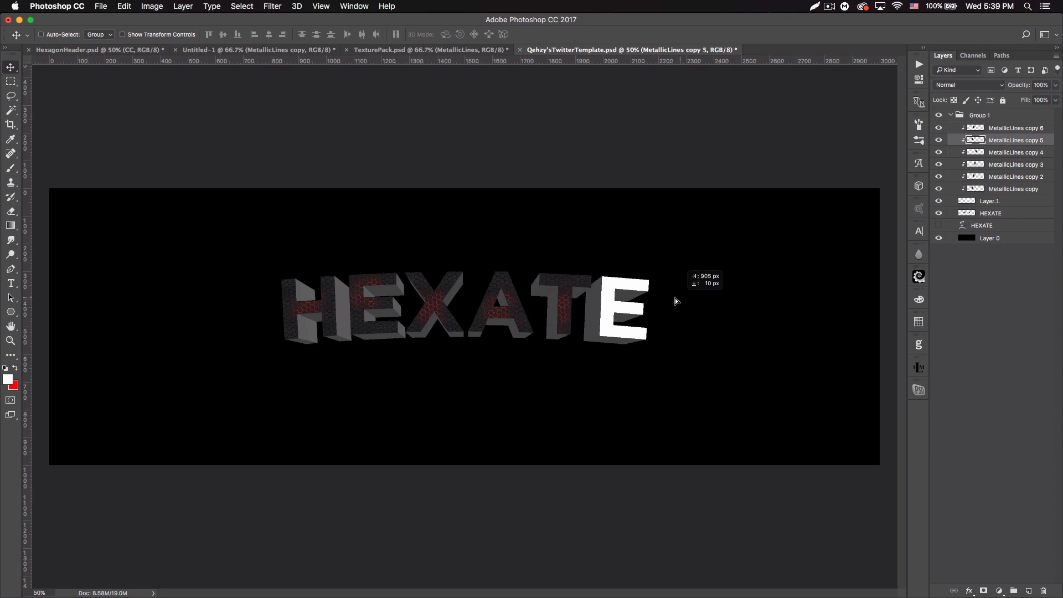
key(super+t)
drag(609, 365, 601, 372)
drag(579, 349, 581, 350)
key(Return)
- Move MetallicLines copy 6 over the last E to cover the letter
click(1015, 128)
drag(471, 302, 626, 305)
key(super+t)
key(Return)
- Toggle the T's texture layer off and on and inspect the textured letters at 100%
click(939, 141)
click(939, 142)
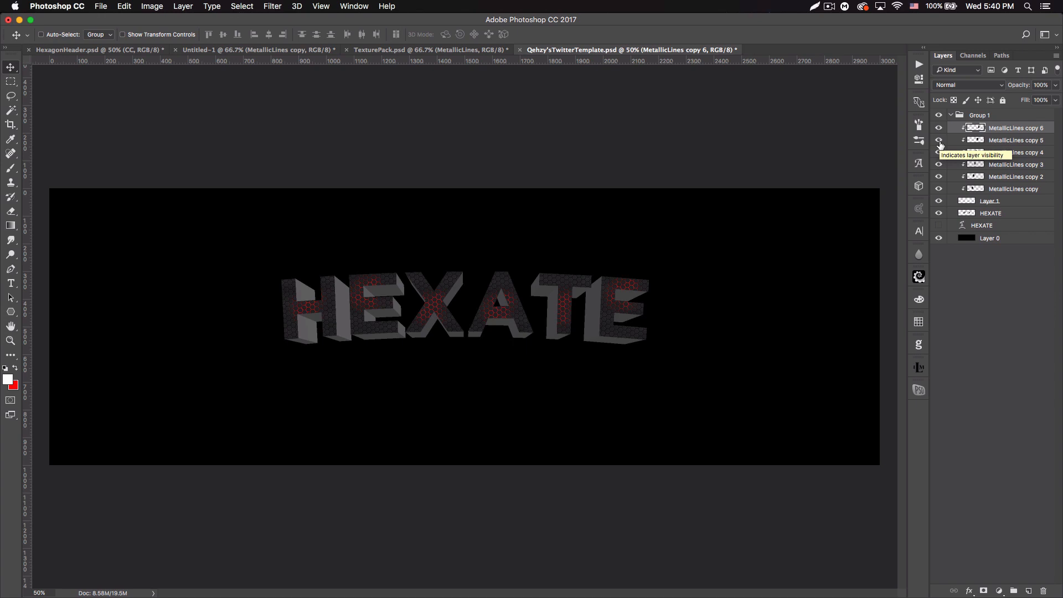
click(939, 142)
click(939, 141)
key(super)
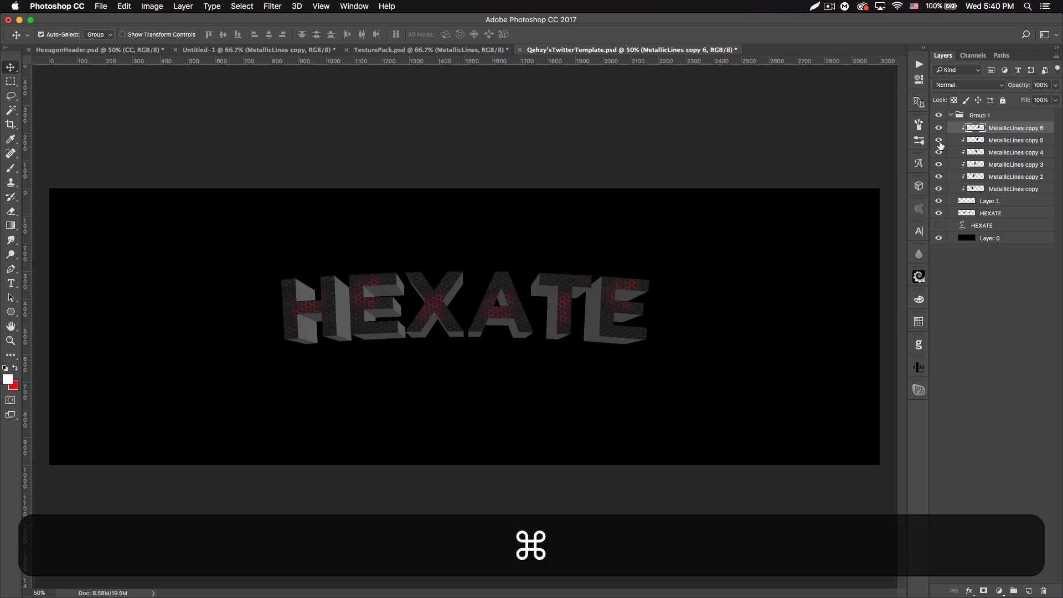
key(super+equal)
key(super+equal)
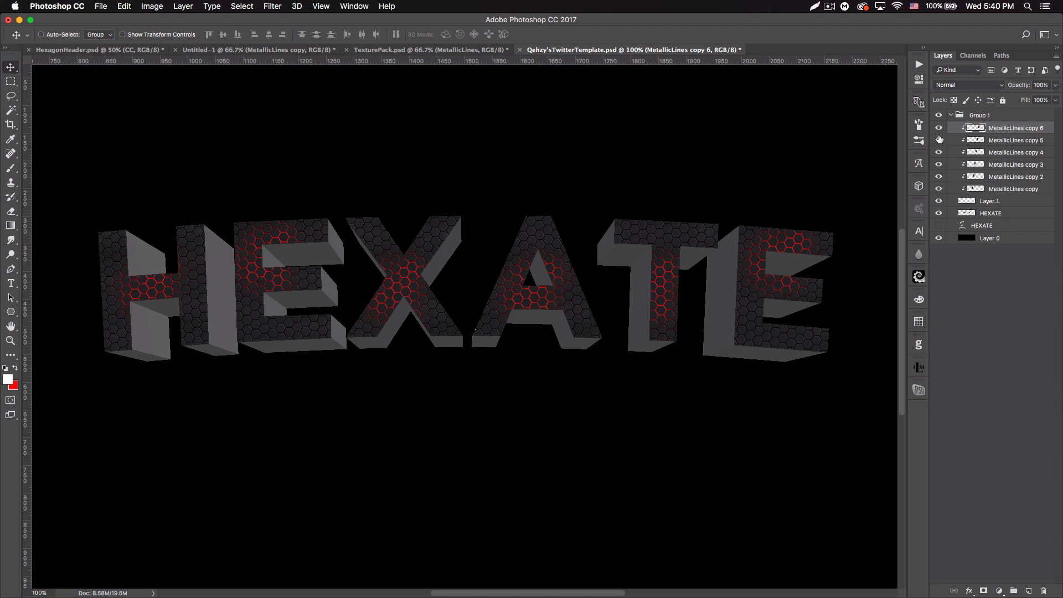
- Select MetallicLines copy 5 and set the Eraser to a soft round brush at 134 px with 0% hardness
click(990, 140)
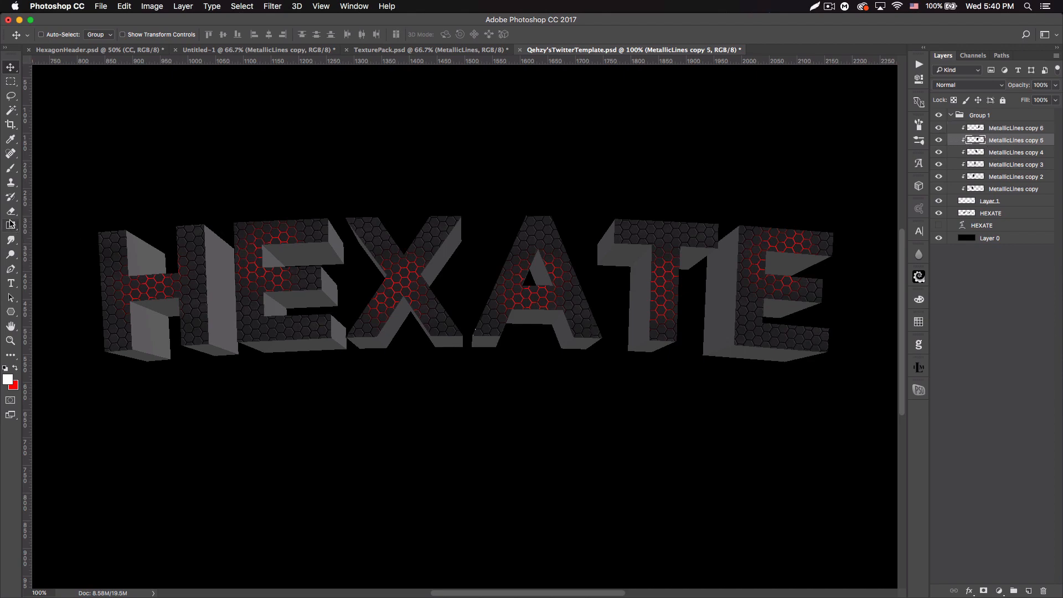
click(11, 211)
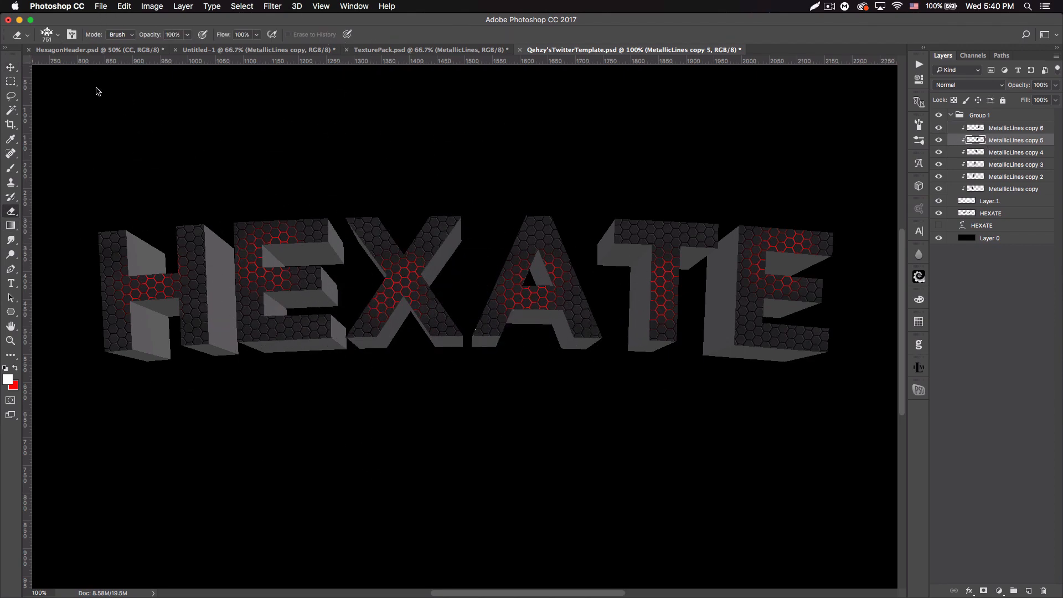
right_click(115, 125)
scroll(124, 154, up, 2)
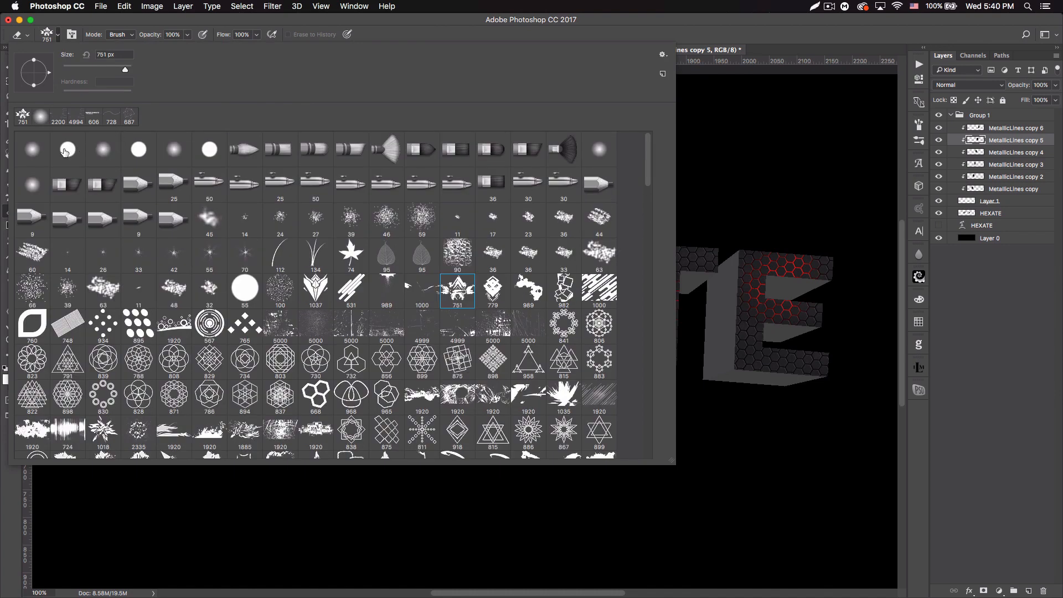
click(103, 151)
click(100, 65)
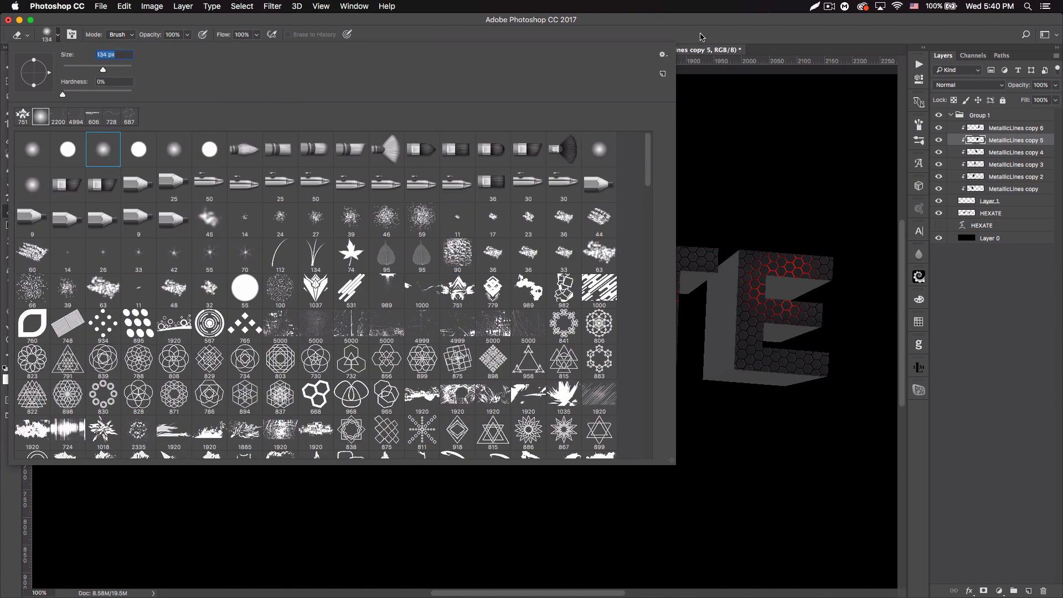
click(699, 41)
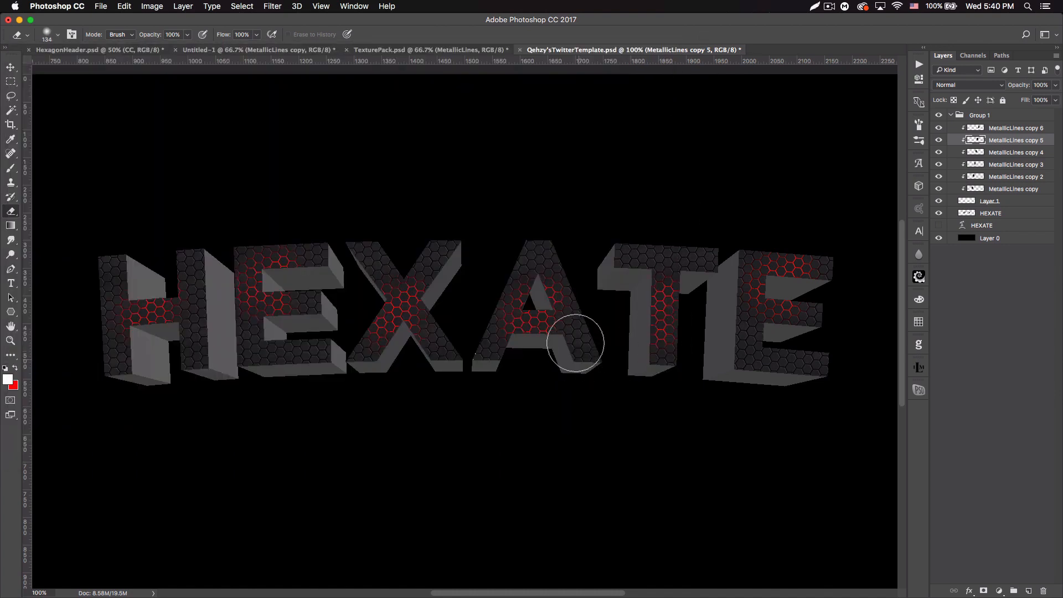
- Nudge the MetallicLines copy 4 texture over the A slightly to the left
click(1001, 154)
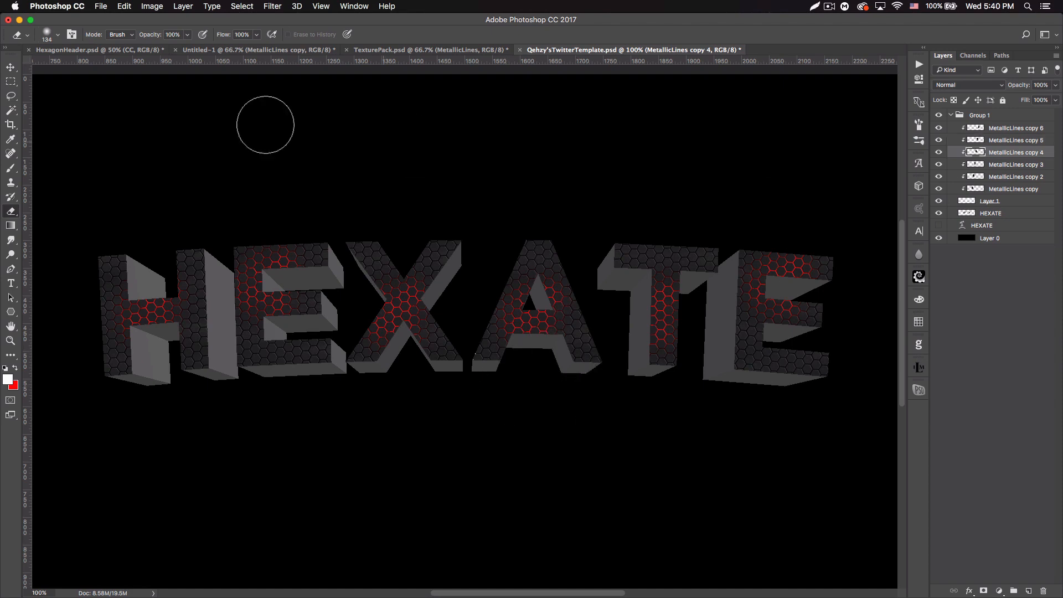
click(12, 67)
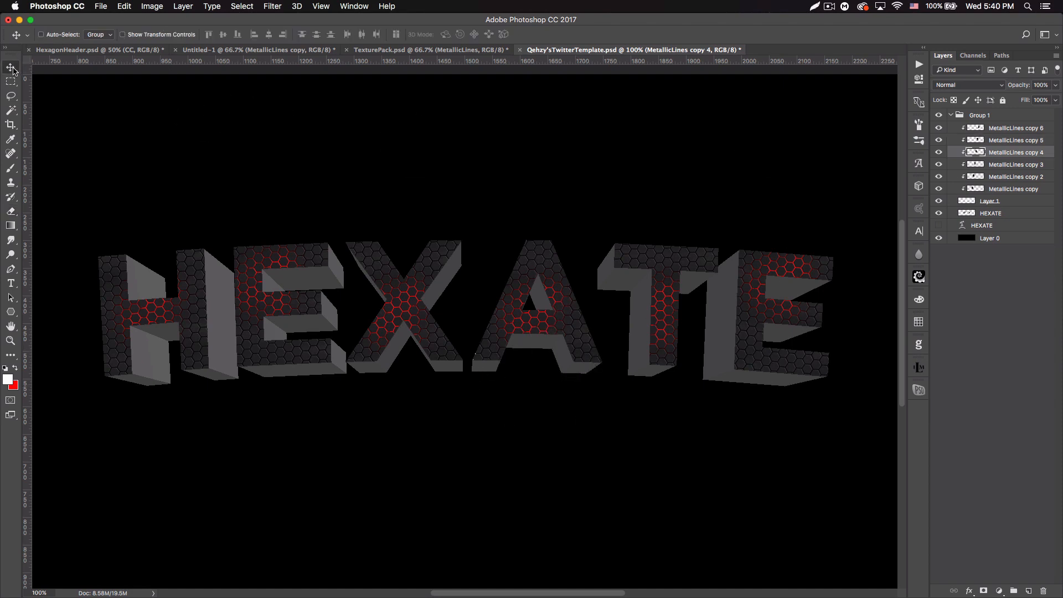
key(Left)
key(super)
key(super+0)
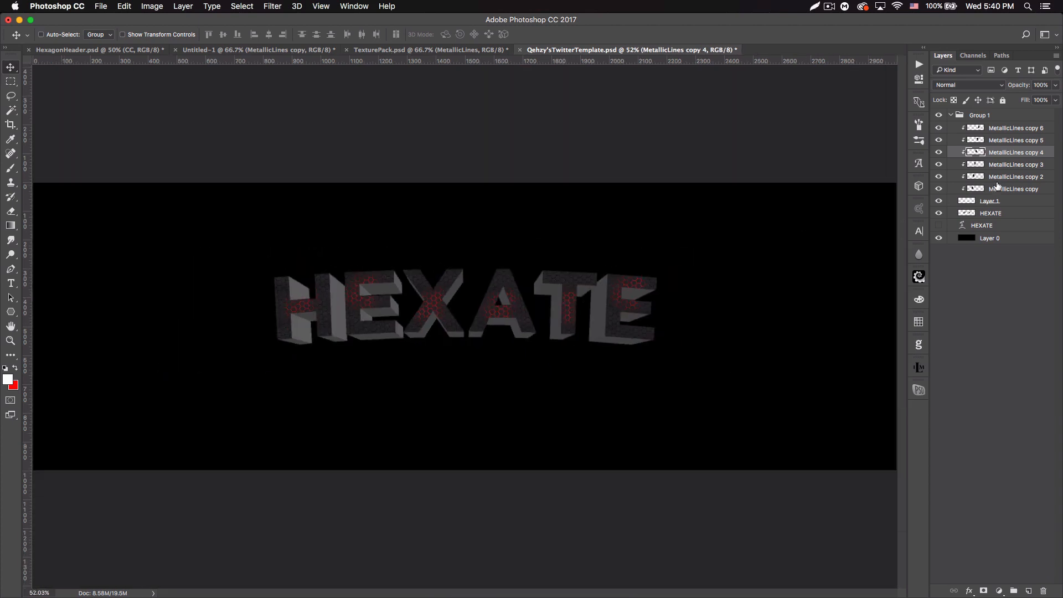
- Duplicate Layer 1, move the original above the MetallicLines textures in Group 1 and set its Fill to 0%
click(1013, 204)
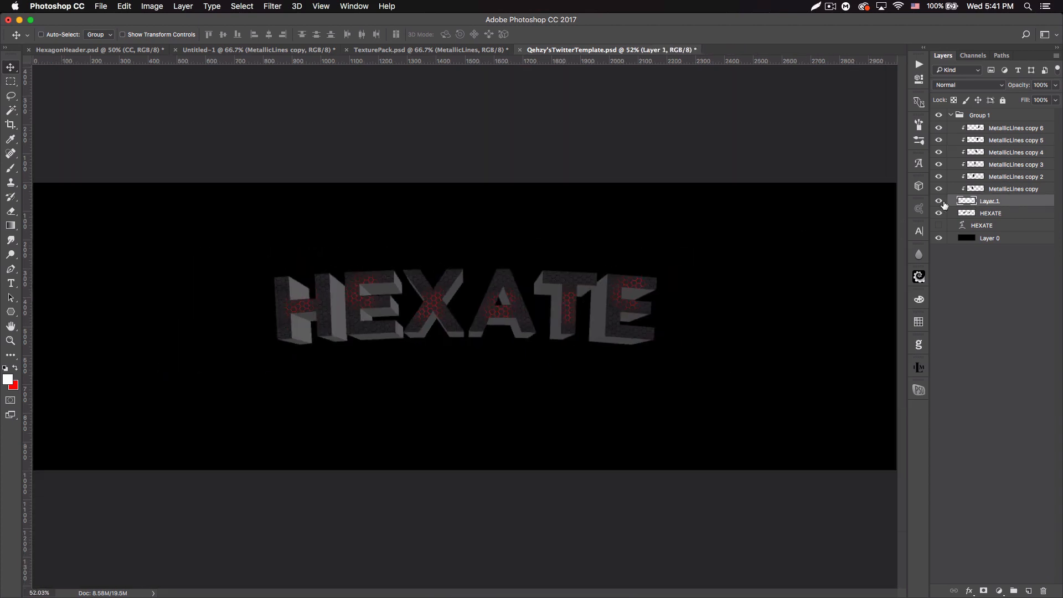
click(939, 203)
click(940, 203)
key(super+j)
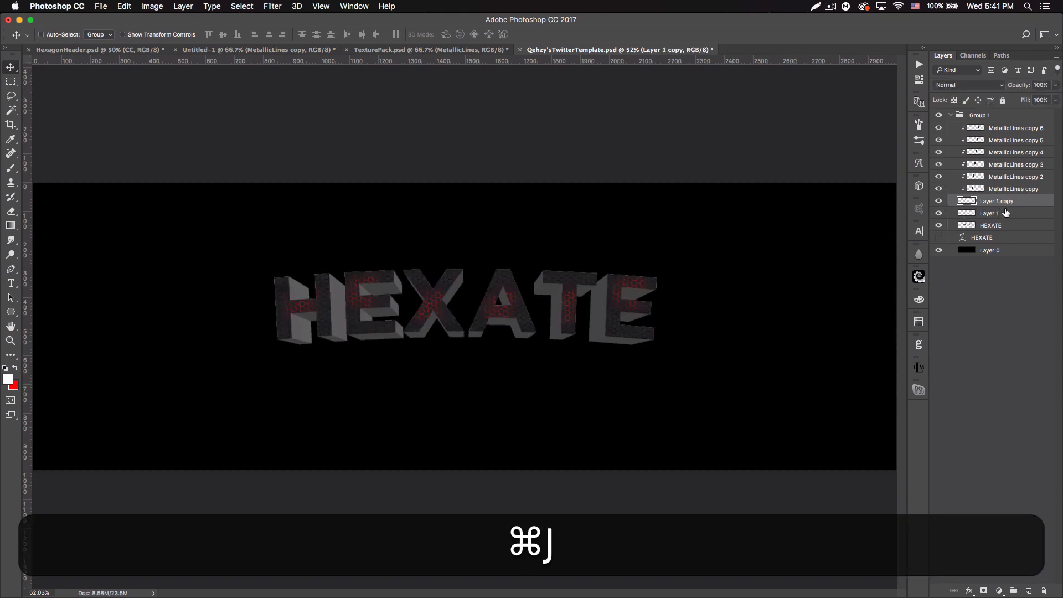
drag(1007, 213, 914, 102)
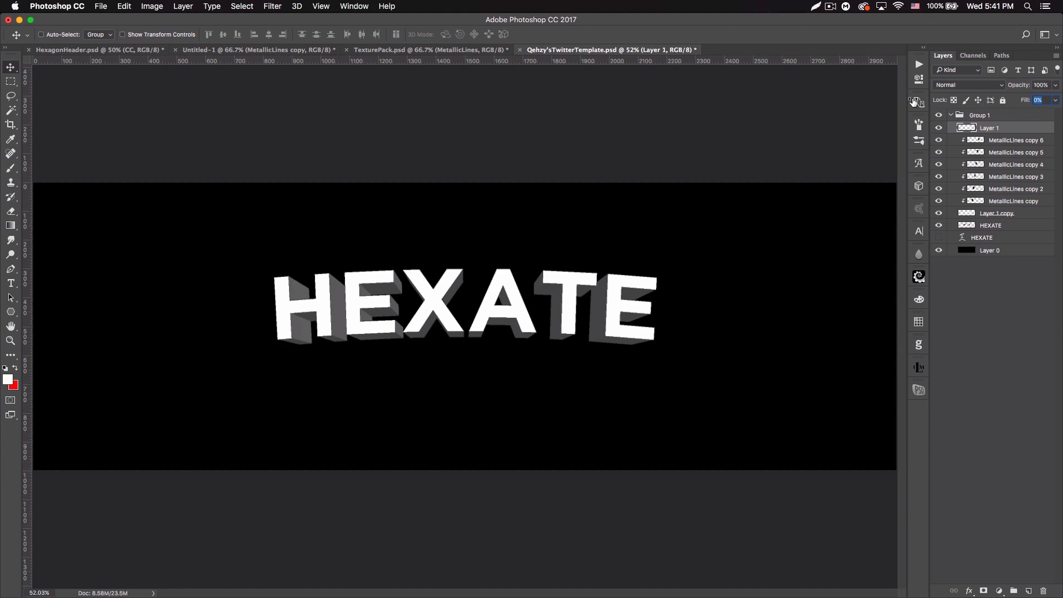
key(Return)
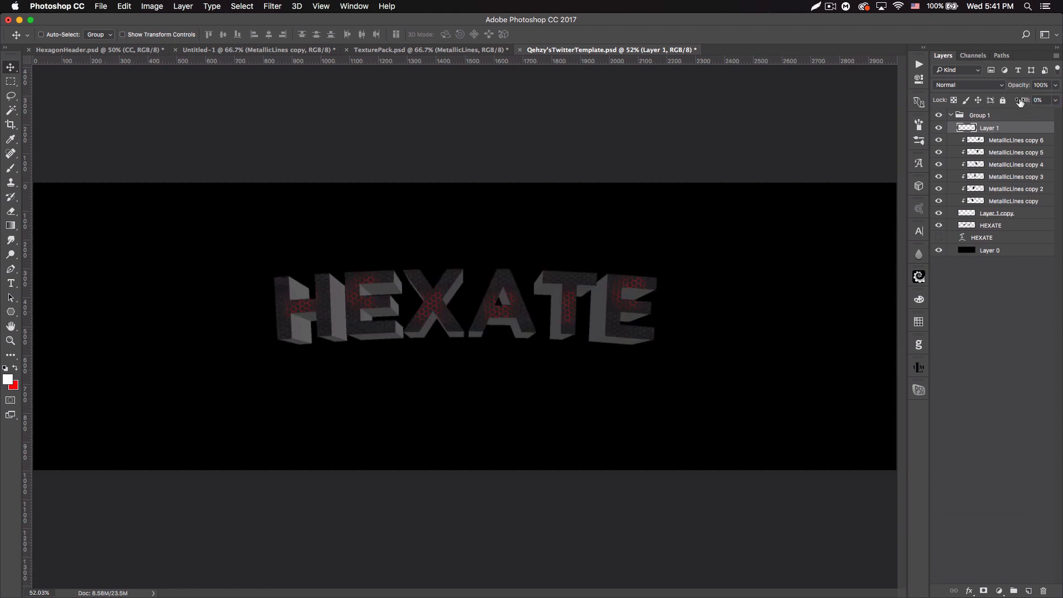
- Add a 4 px inside gradient Stroke at 60% opacity to Layer 1 and open its gradient for editing
double_click(1025, 131)
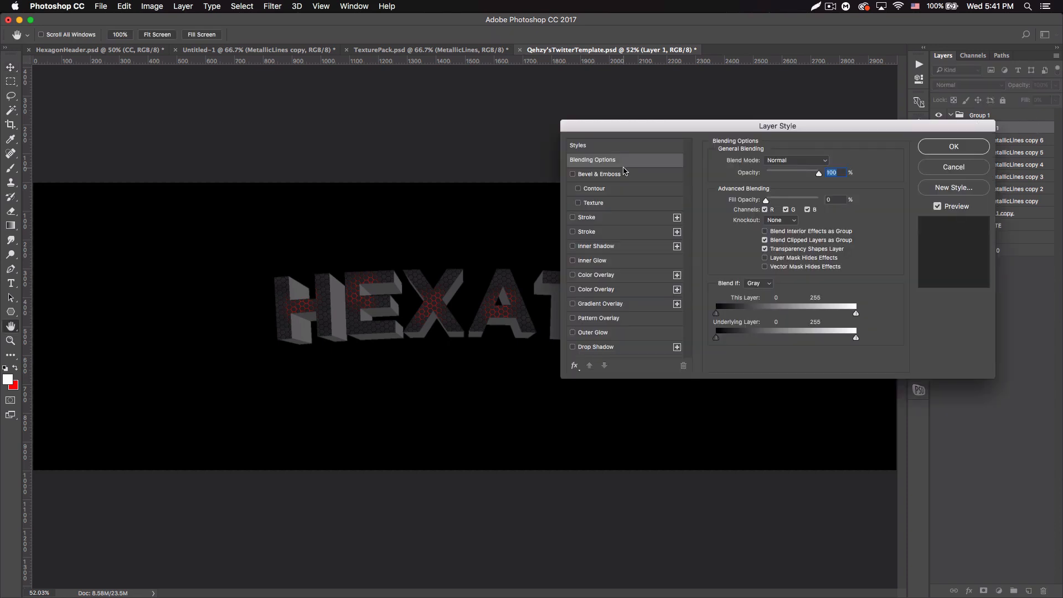
click(602, 221)
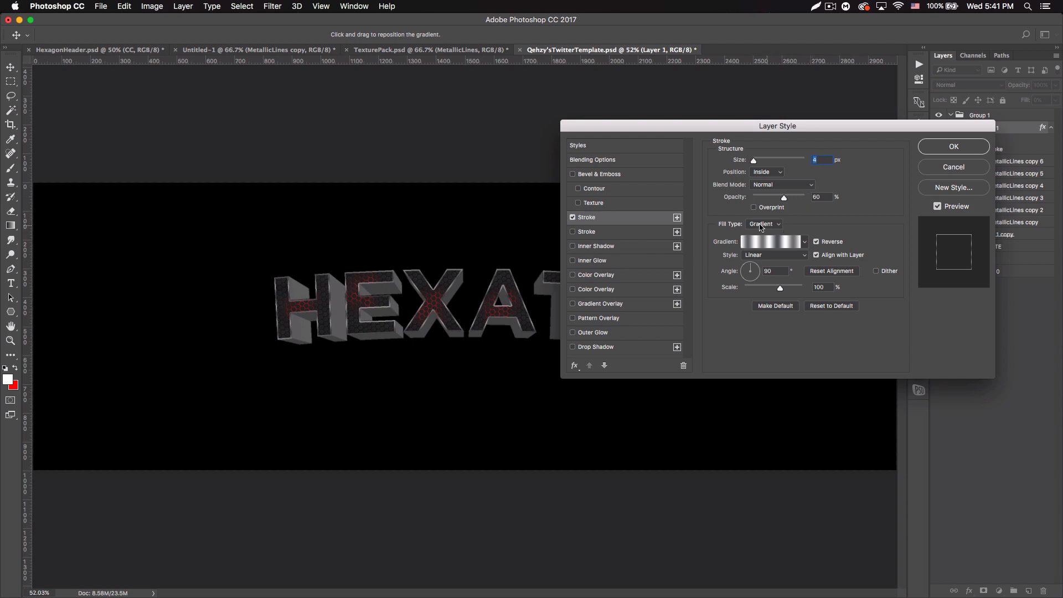
click(784, 244)
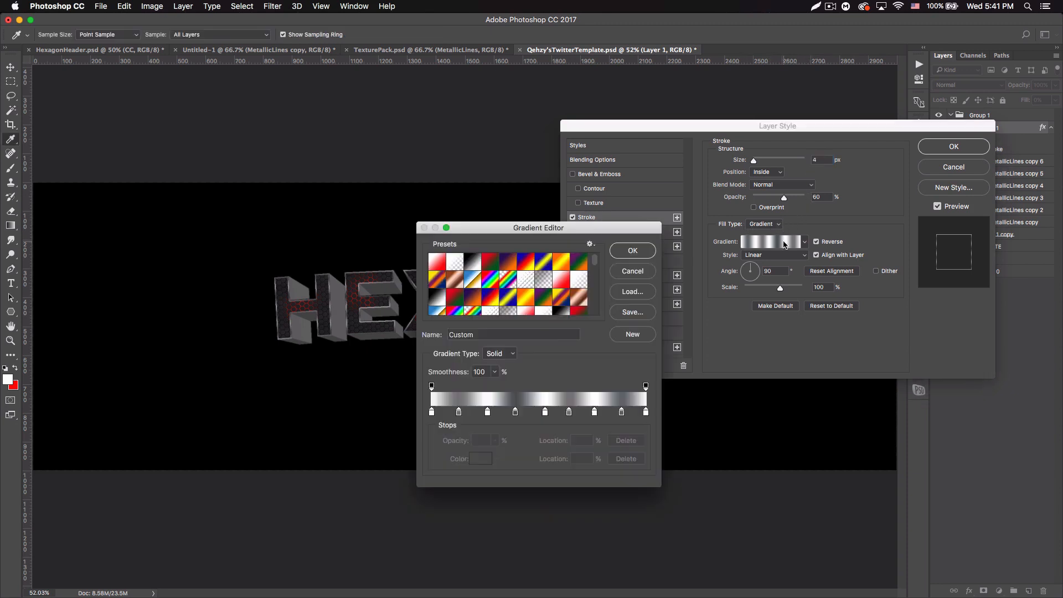
drag(494, 222, 664, 189)
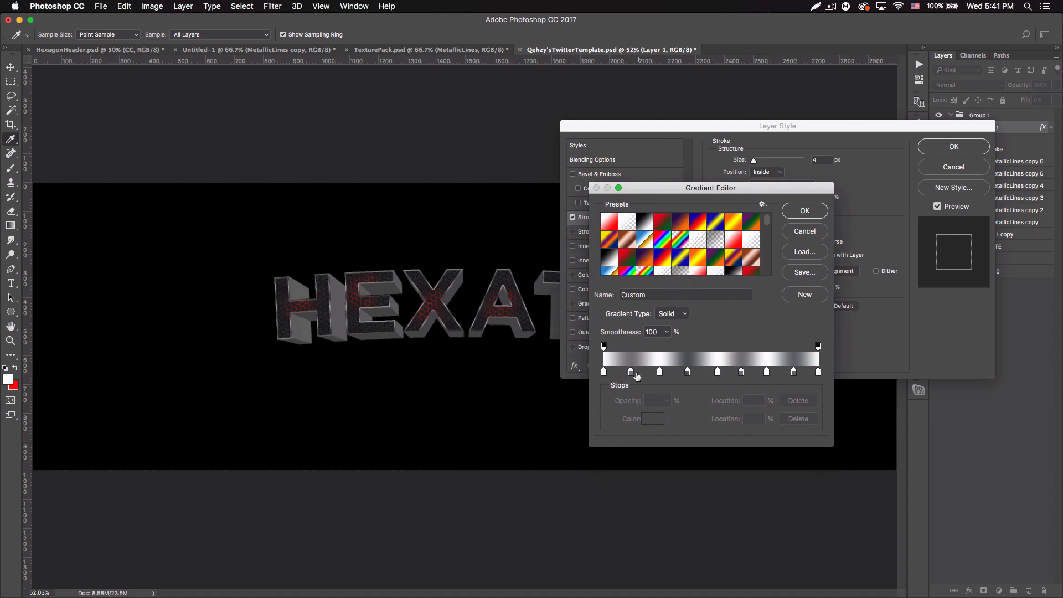
- Try a black-to-white preset for the stroke gradient and recolor its black stop to light grey b8b8b8
click(641, 221)
click(604, 374)
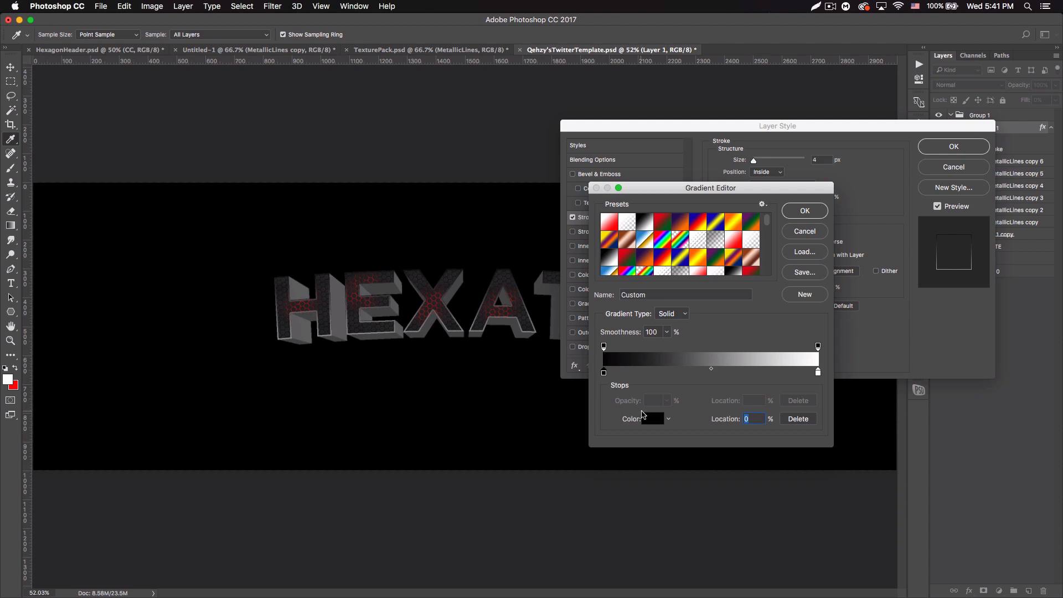
click(649, 419)
drag(620, 261, 577, 257)
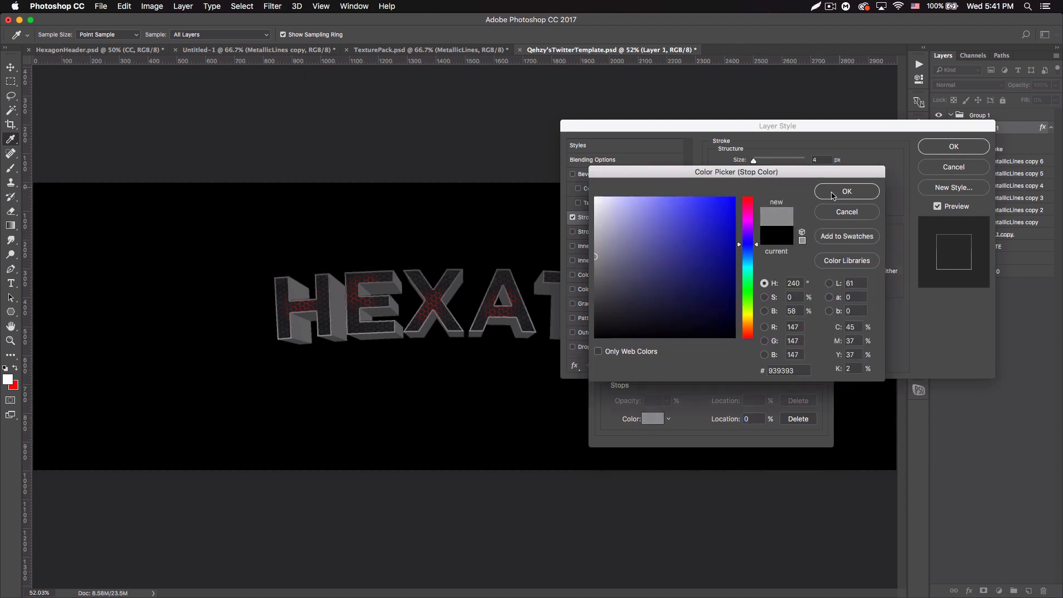
drag(616, 238, 589, 236)
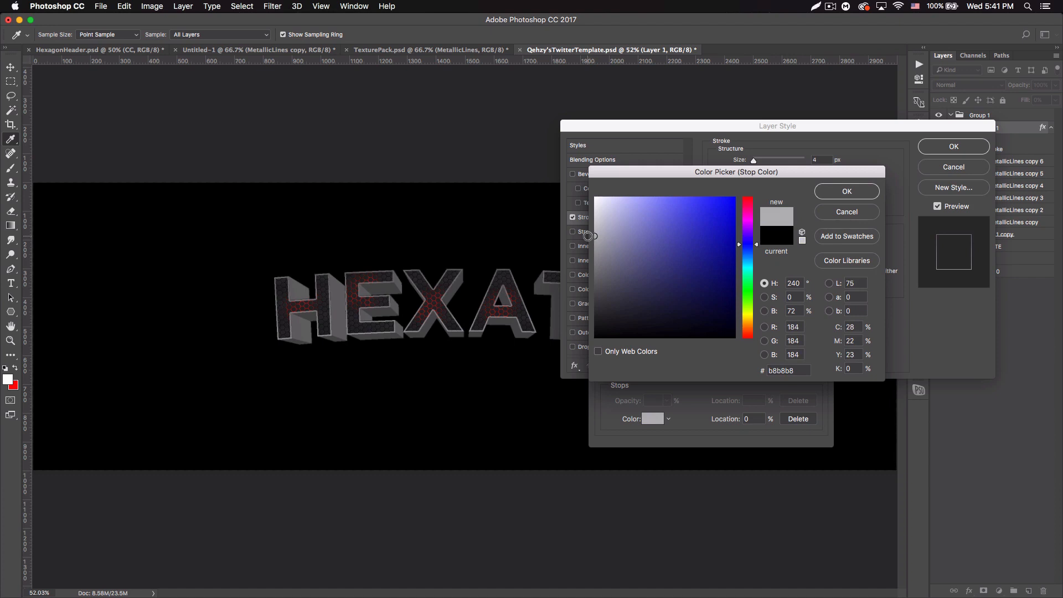
click(836, 192)
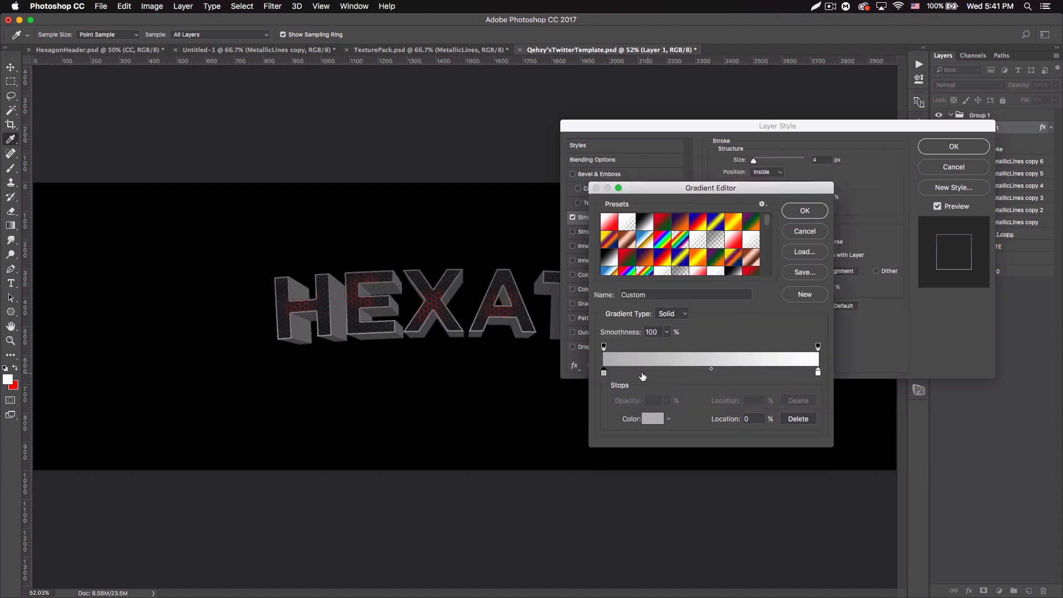
- Try building a metallic stroke gradient by duplicating and arranging alternating grey and white stops
drag(604, 375, 651, 373)
click(604, 376)
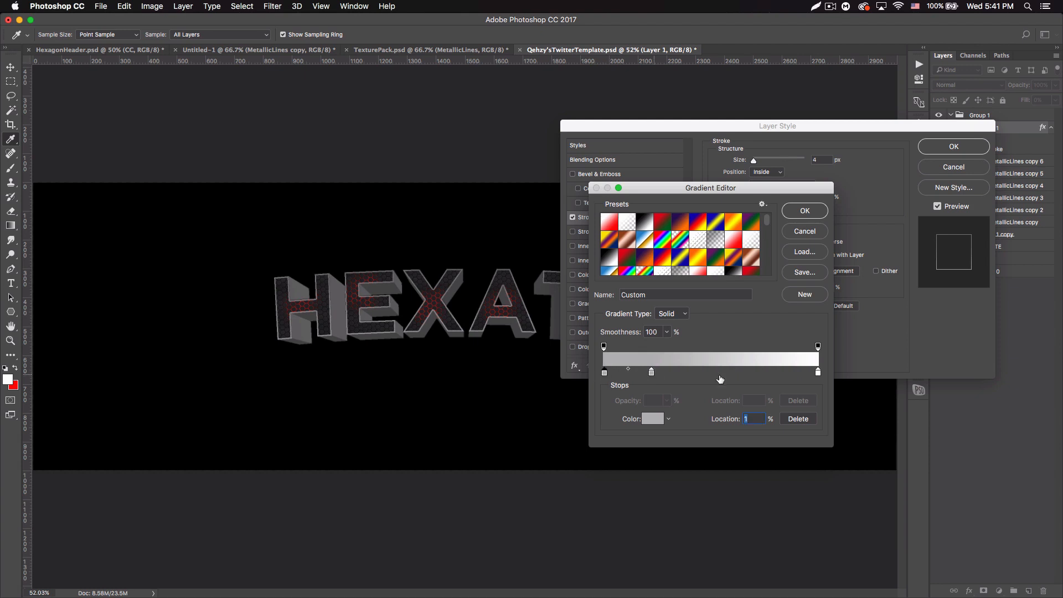
drag(819, 375, 776, 376)
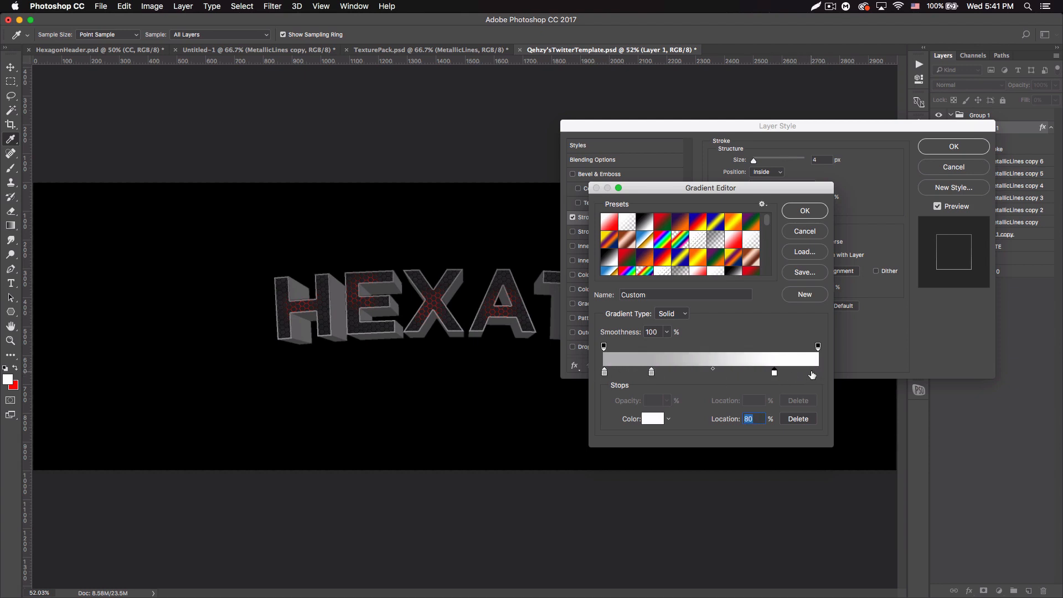
click(626, 375)
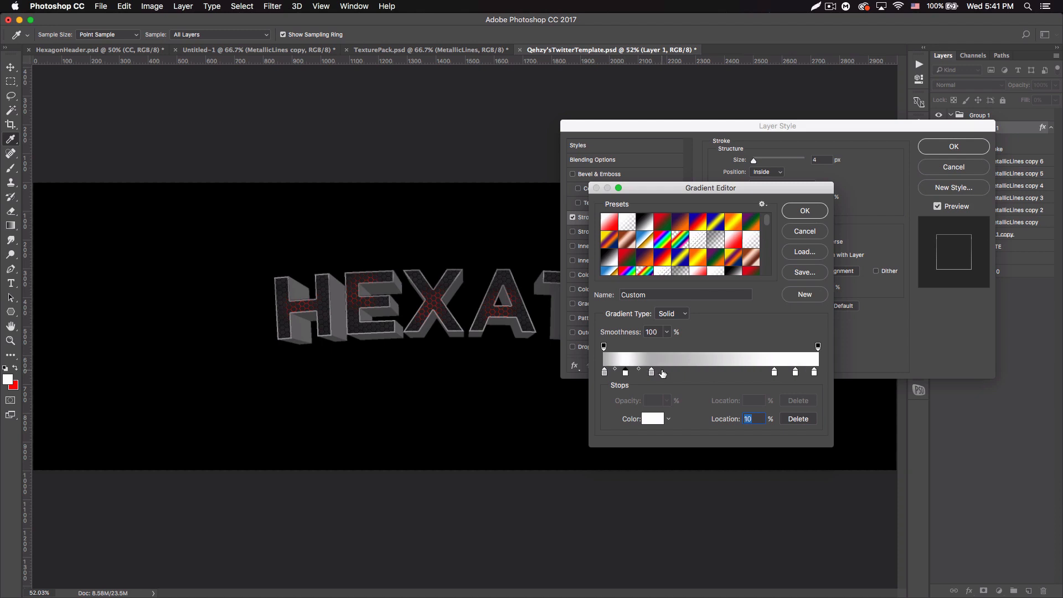
mouse_move(628, 377)
mouse_down()
mouse_move(632, 391)
mouse_move(625, 373)
mouse_move(630, 388)
mouse_move(606, 375)
mouse_move(642, 374)
mouse_move(608, 374)
mouse_move(626, 375)
mouse_up()
click(615, 374)
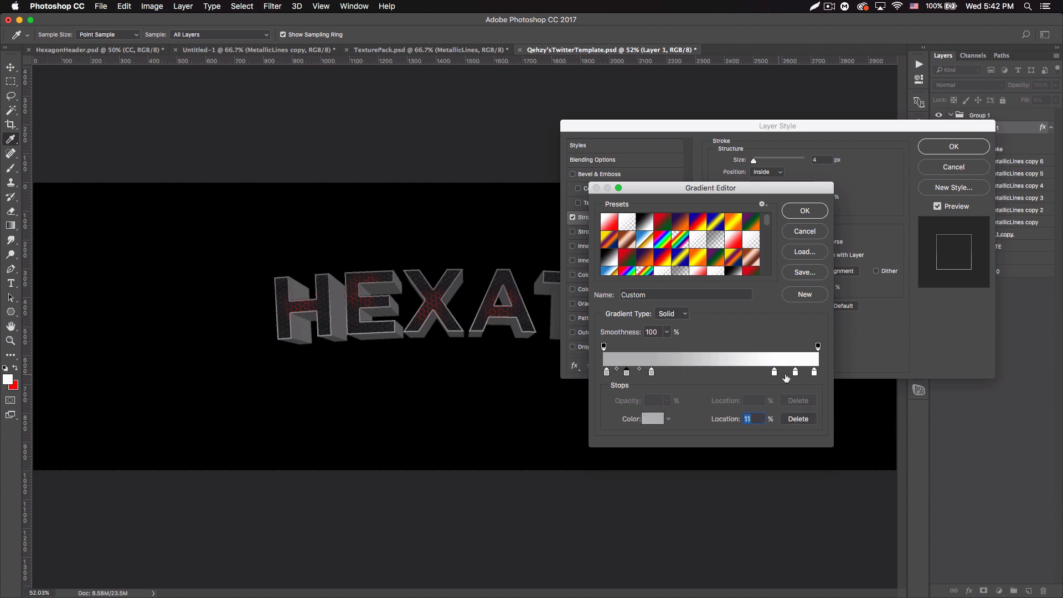
drag(652, 376, 617, 375)
drag(626, 373, 640, 374)
drag(796, 374, 717, 374)
drag(742, 374, 709, 374)
drag(641, 373, 666, 373)
drag(616, 373, 688, 372)
scroll(718, 261, down, 15)
scroll(720, 280, down, 5)
mouse_move(770, 374)
mouse_down()
mouse_move(796, 374)
mouse_move(727, 377)
mouse_move(792, 376)
mouse_move(756, 376)
mouse_up()
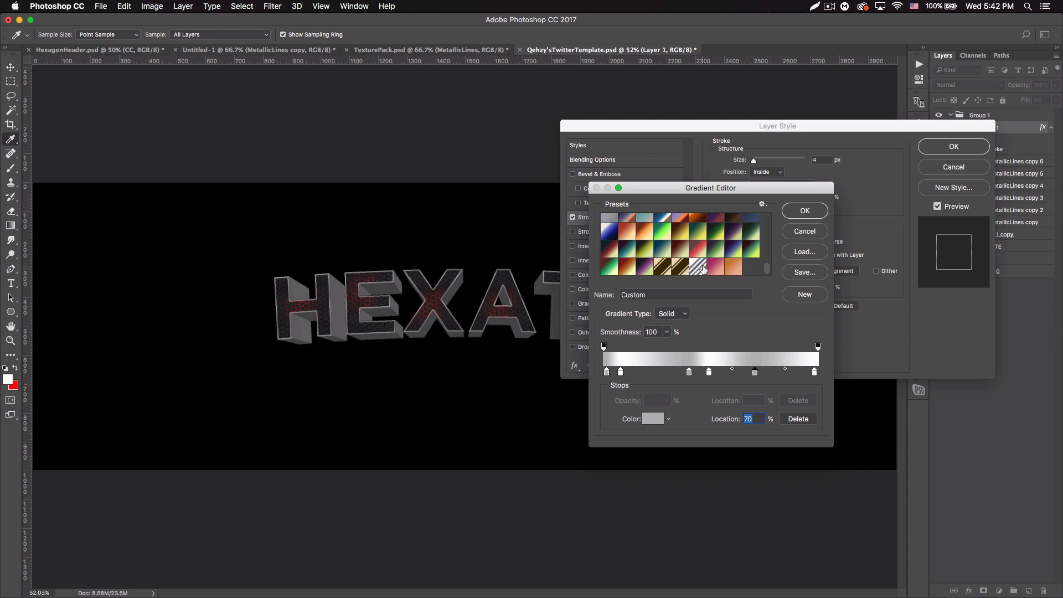
- Apply the striped silver preset with alternating white and grey bands to Layer 1's stroke and accept the layer style
click(700, 269)
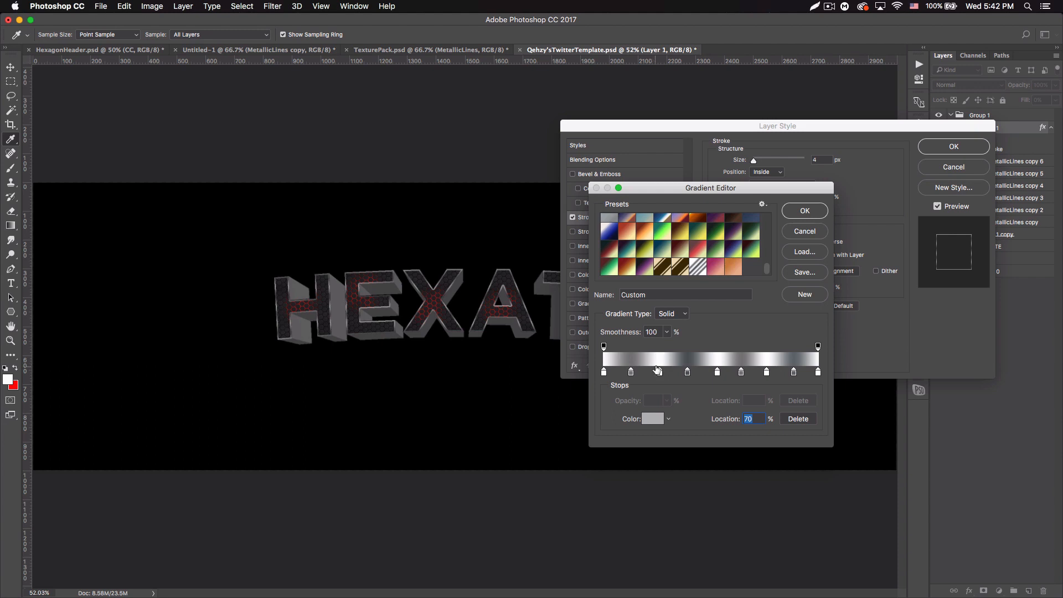
click(804, 210)
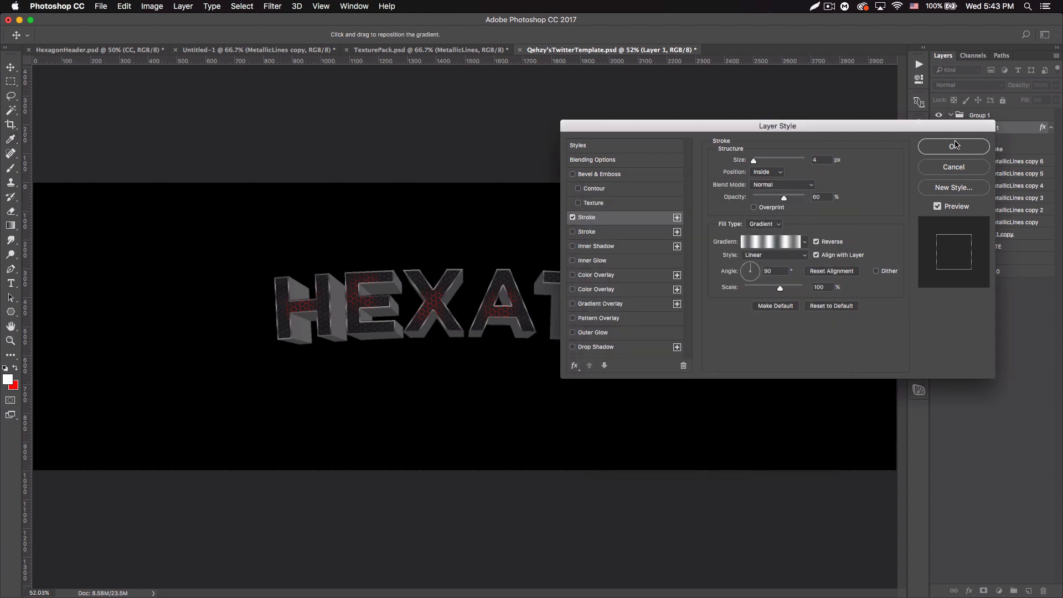
click(955, 145)
click(1051, 129)
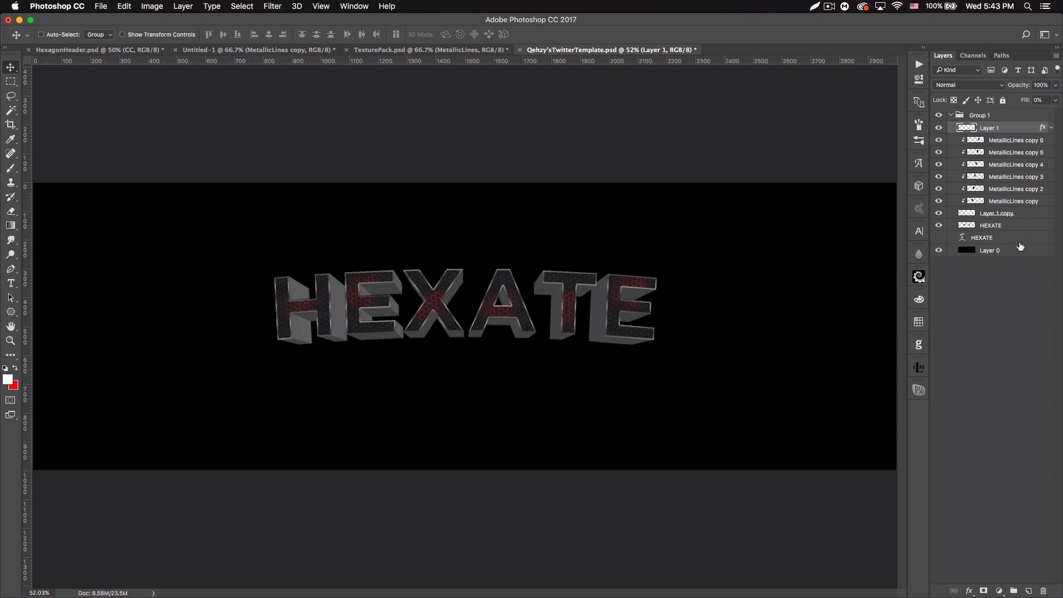
- Add a reversed black-and-white Gradient Overlay to the HEXATE extrusion layer in Overlay mode at 40% opacity, angle -90° and scale 124%
click(940, 227)
double_click(1022, 225)
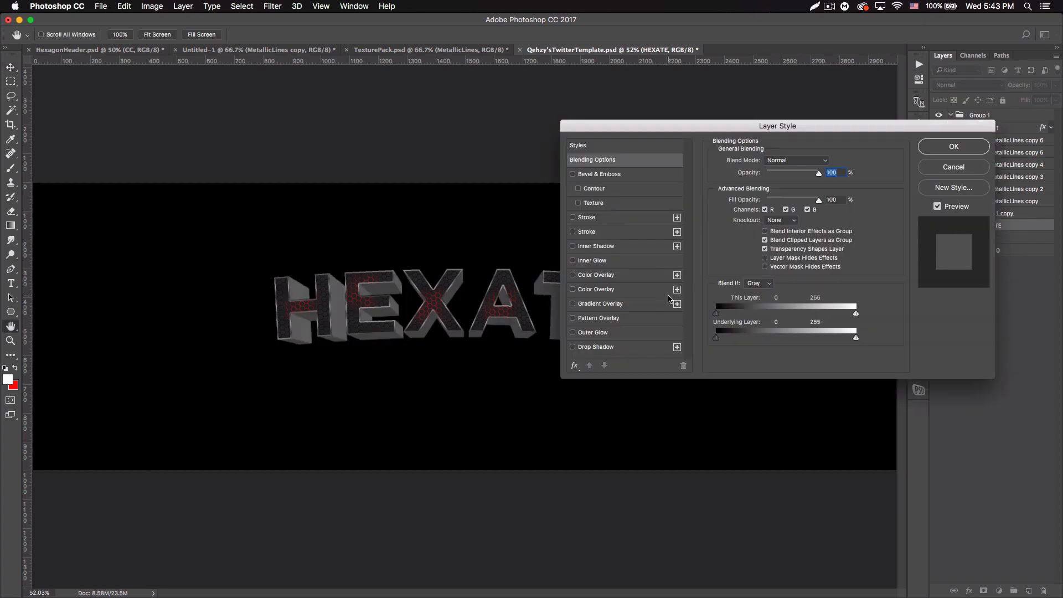
click(601, 304)
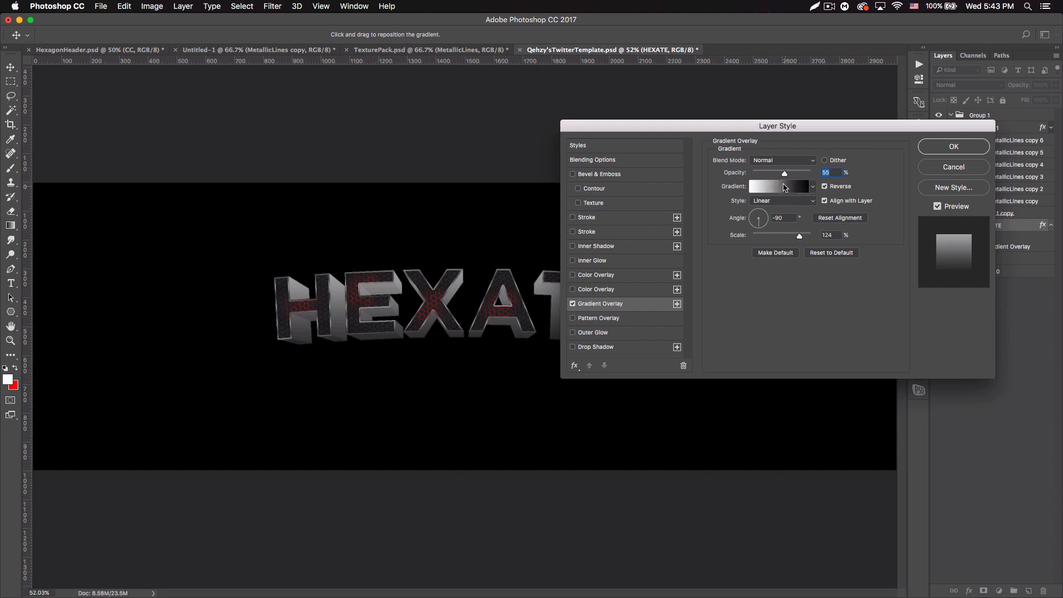
click(776, 162)
click(776, 278)
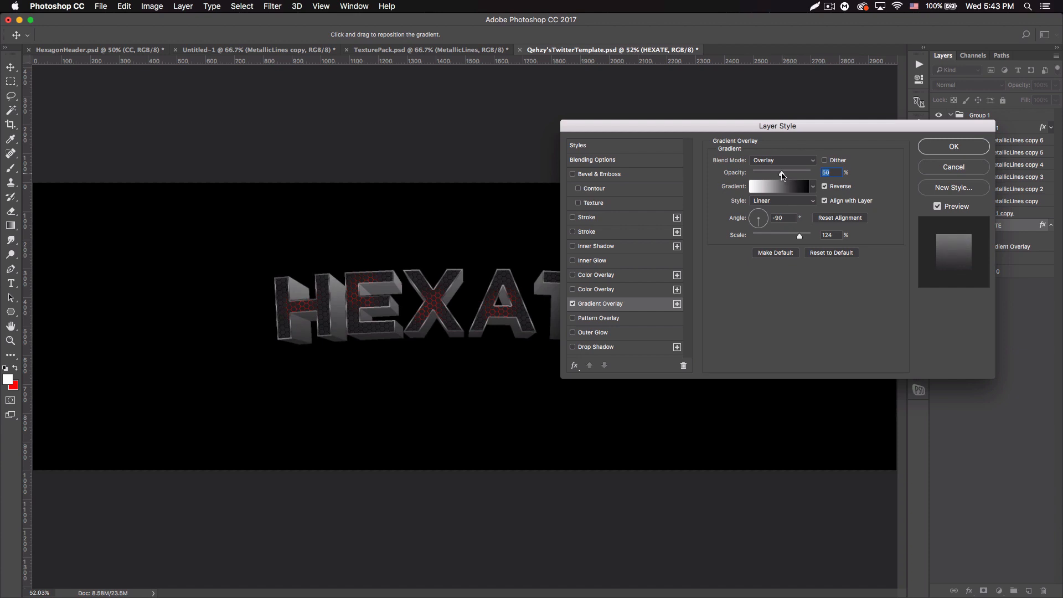
drag(782, 175, 771, 175)
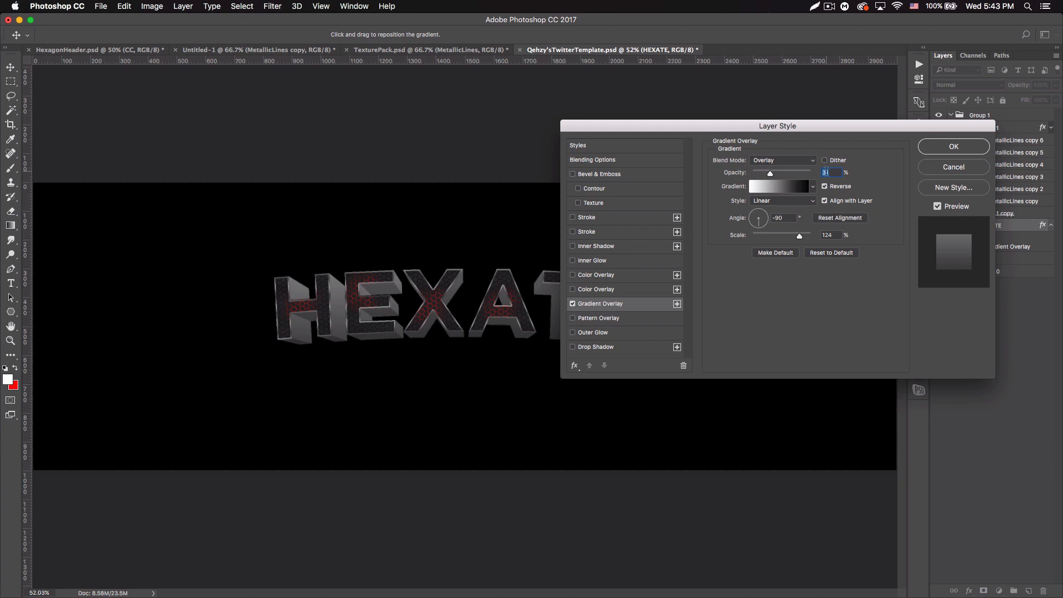
text(40)
- Add a 38 px Inner Glow to the extrusion in Overlay mode at 21% opacity, trying red ff0000 before settling on black 000000
click(600, 261)
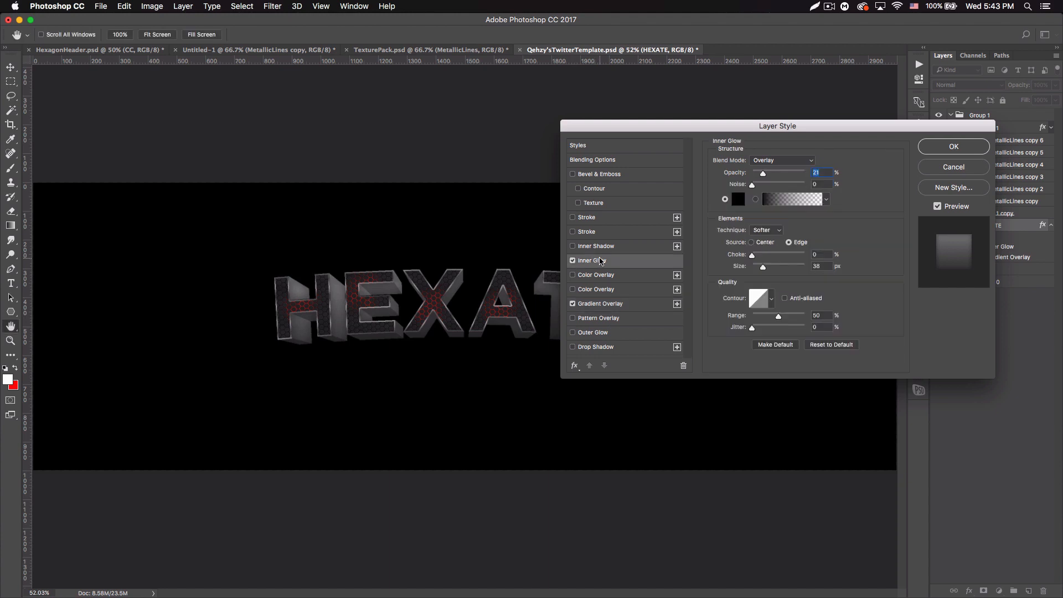
click(739, 199)
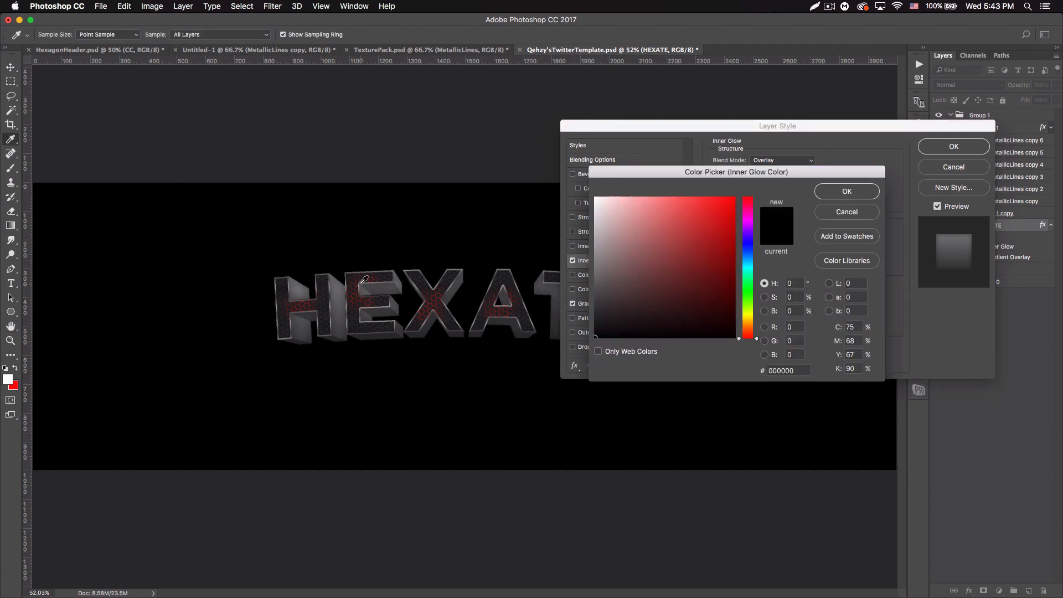
text(ff0000)
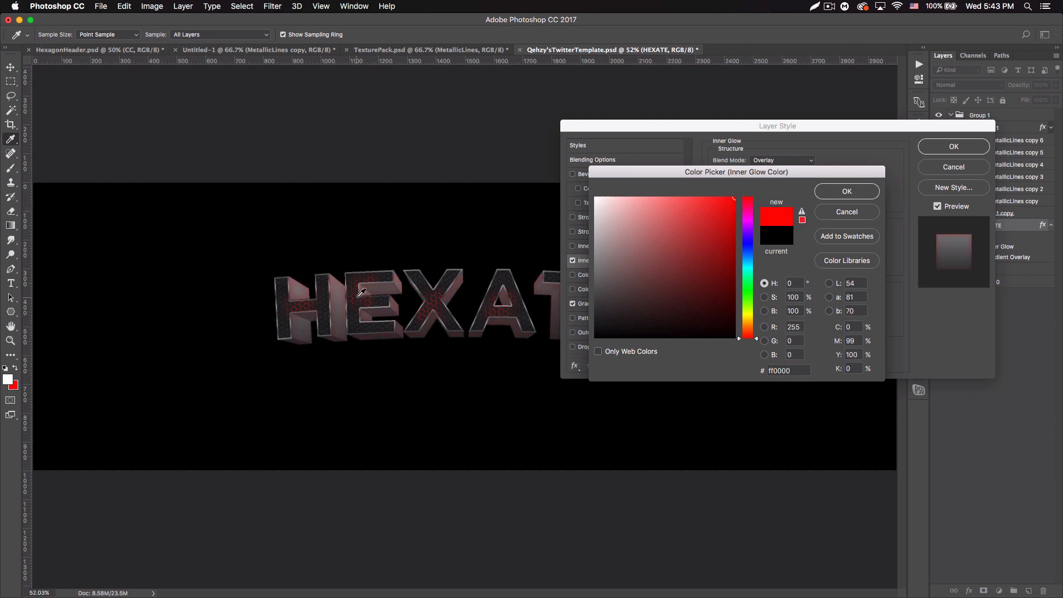
drag(677, 223, 581, 175)
drag(658, 231, 592, 341)
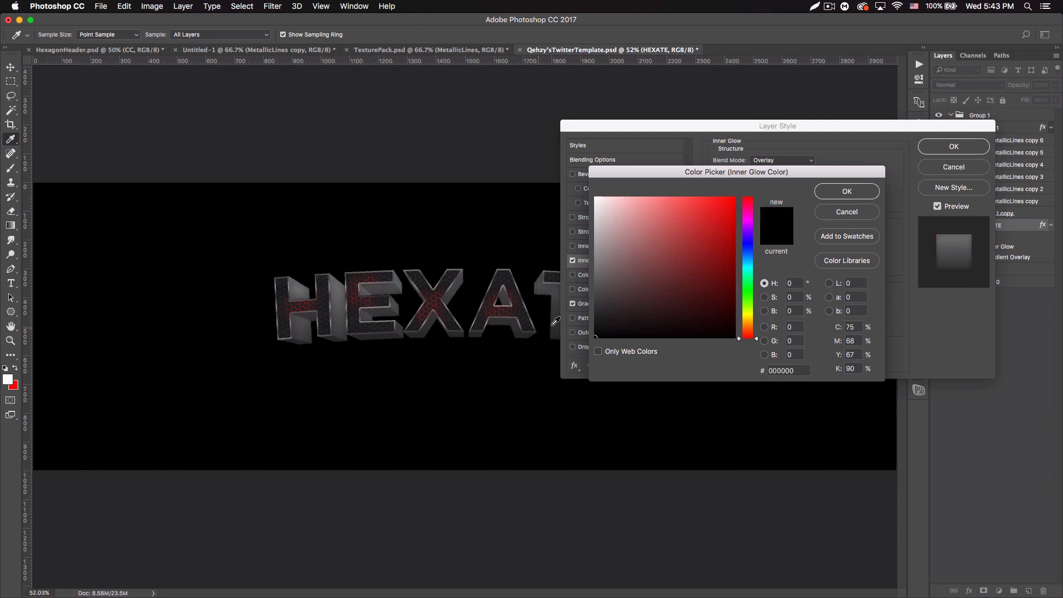
click(862, 189)
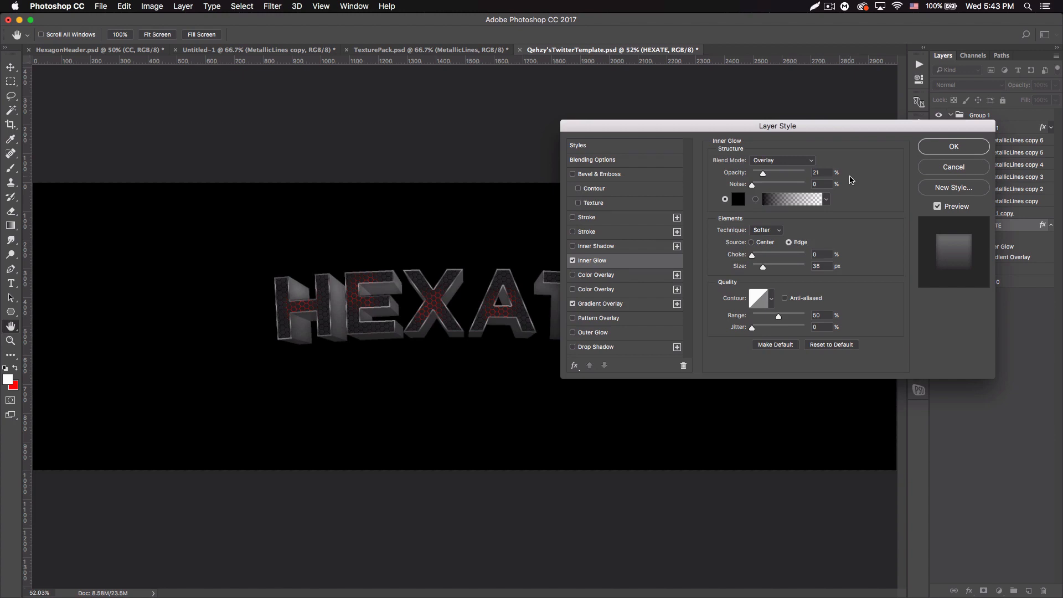
- Try a black Multiply Inner Shadow on the extrusion, turn it off and accept the layer style
click(592, 247)
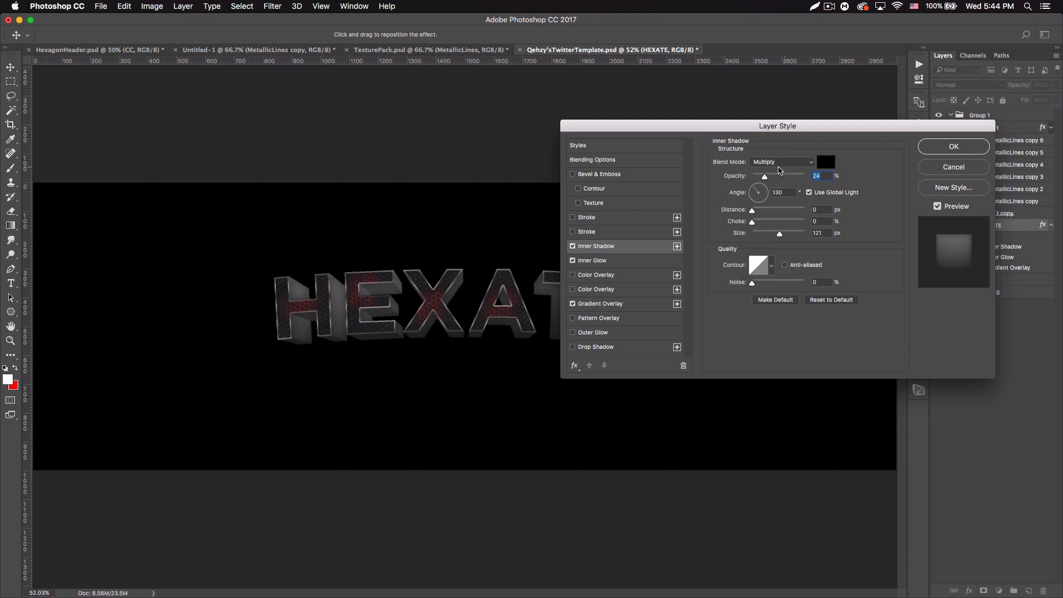
click(573, 247)
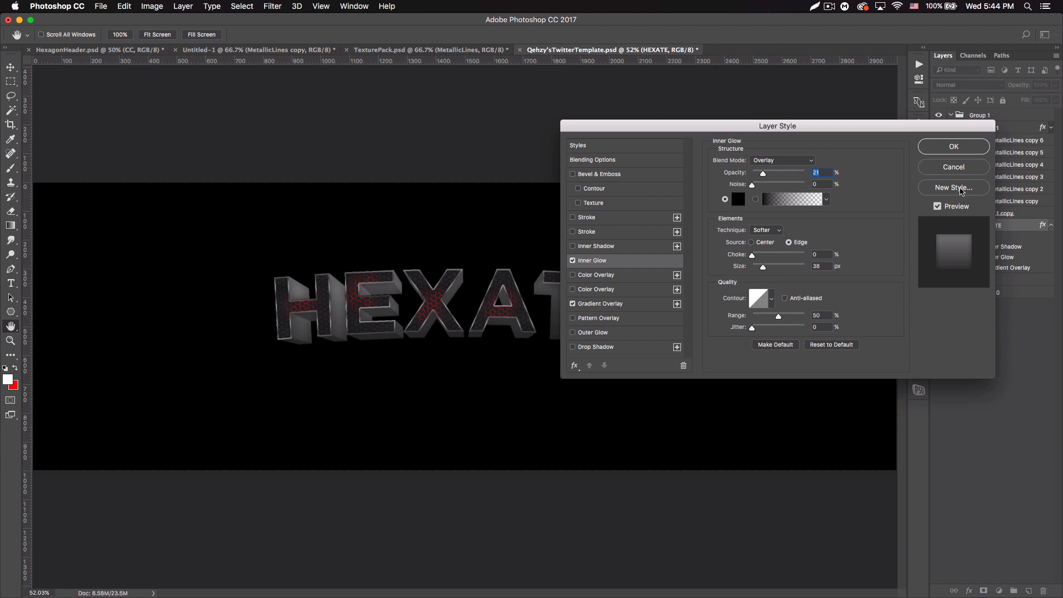
click(952, 147)
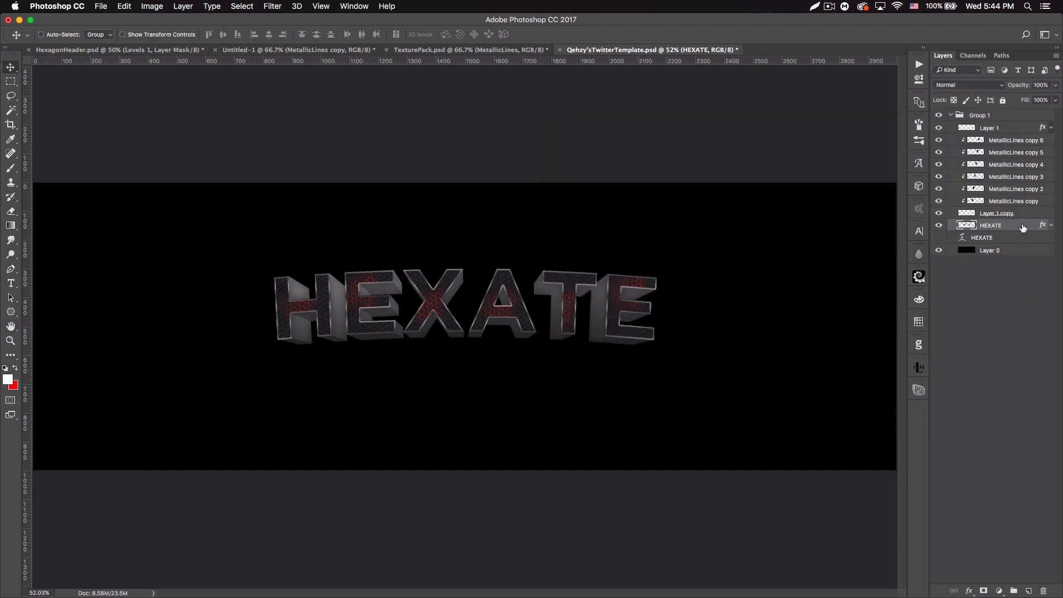
- Create a new layer clipped to the HEXATE extrusion and select the Brush tool with the default black foreground color
click(1028, 591)
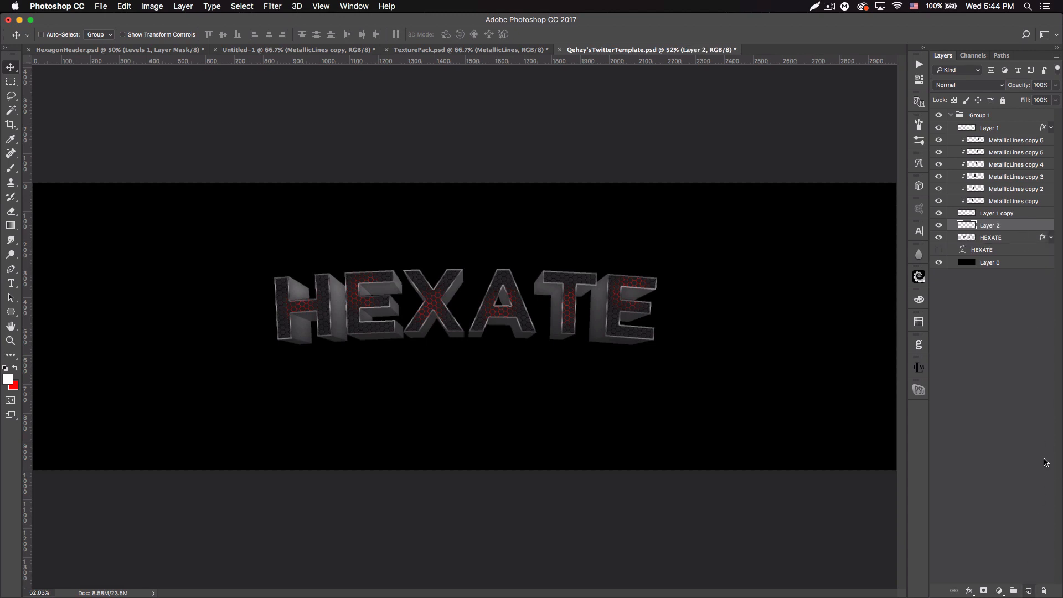
alt+click(1011, 229)
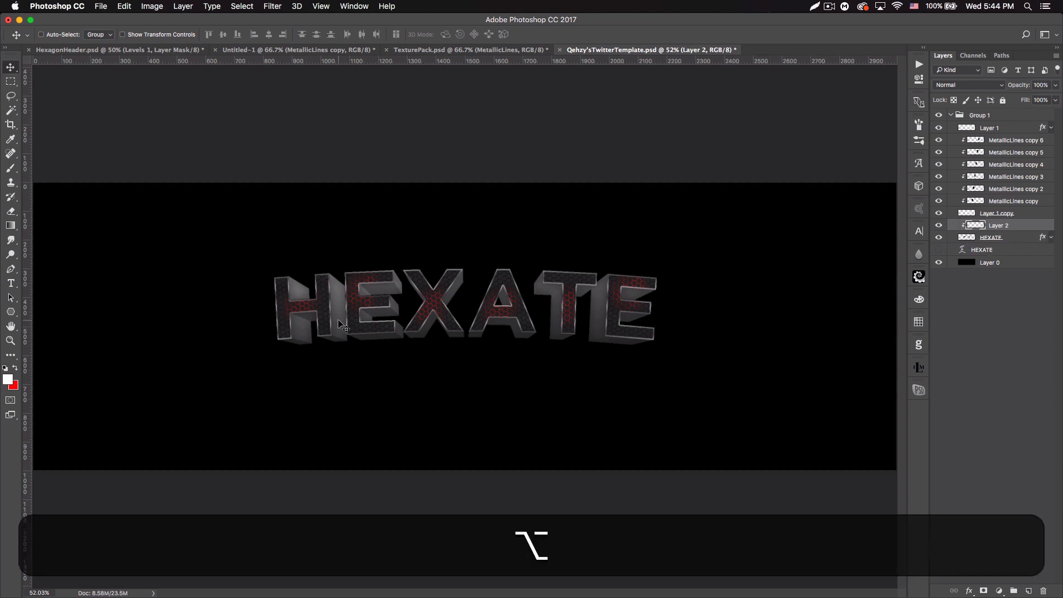
click(10, 168)
click(5, 368)
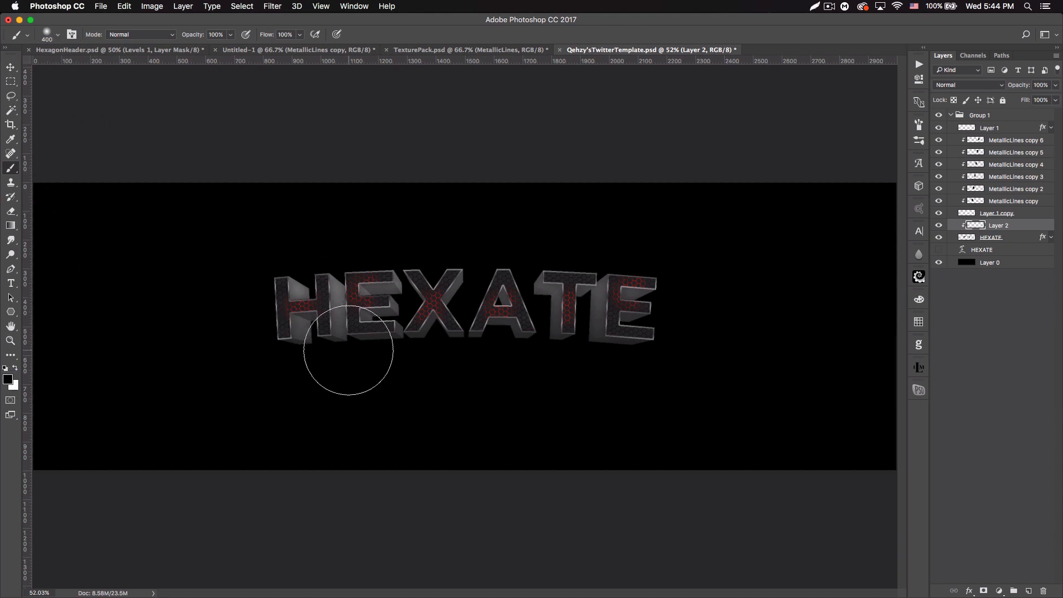
- Shade the undersides, inner recesses and overlapping sides of the HEXATE extrusion in black with a 70 px soft brush on the clipped layer
key(bracketleft)
key(bracketleft)
key(bracketleft)
key(bracketleft)
key(bracketleft)
key(bracketleft)
key(bracketleft)
key(bracketleft)
key(bracketleft)
key(bracketleft)
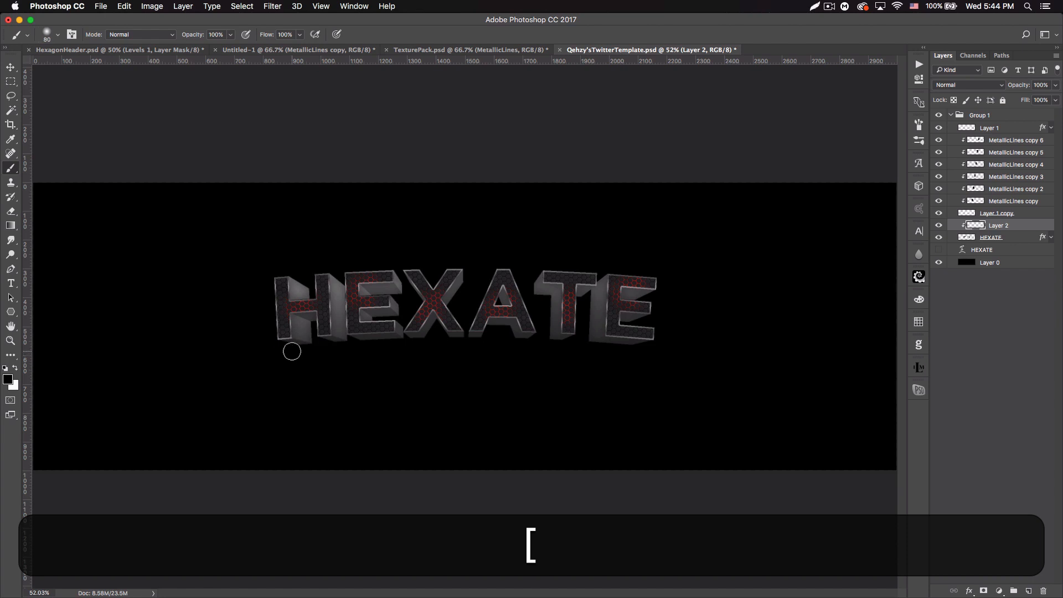
key(super+equal)
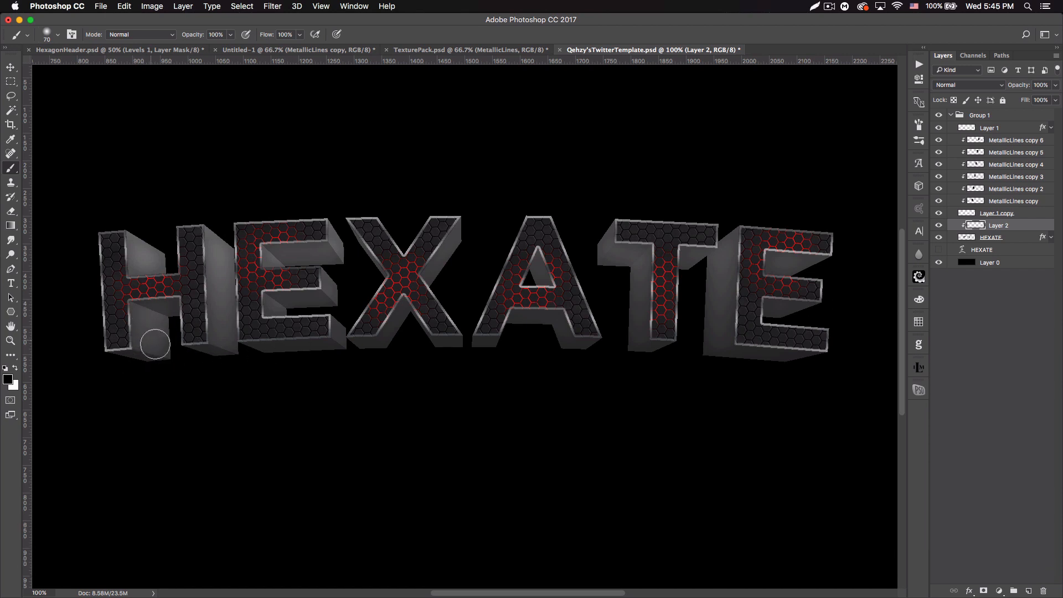
mouse_move(133, 360)
mouse_down()
mouse_move(155, 363)
mouse_move(173, 340)
mouse_move(166, 314)
mouse_up()
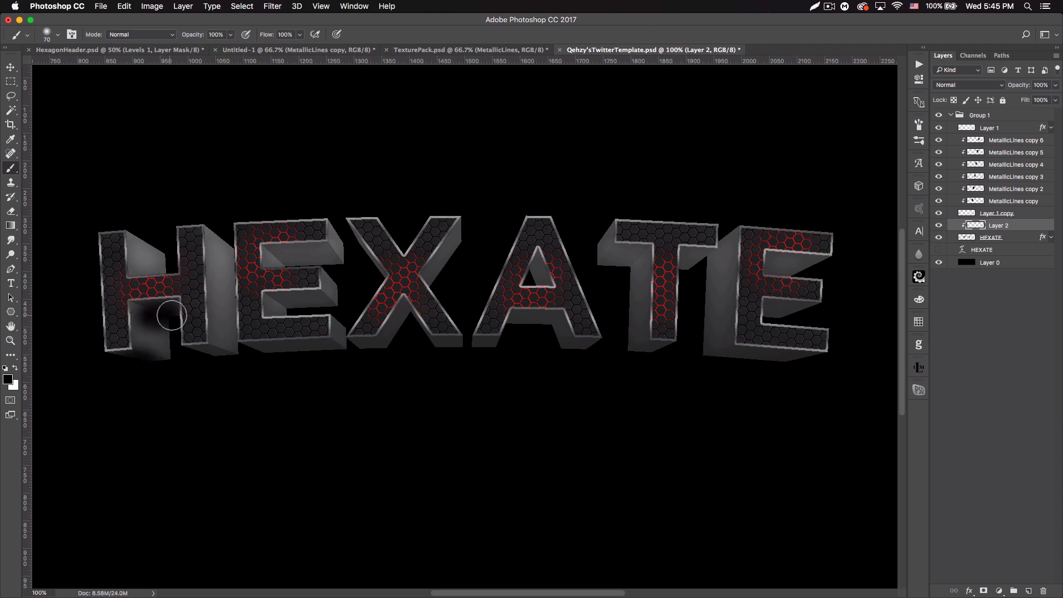
mouse_move(195, 361)
mouse_down()
mouse_move(286, 370)
mouse_move(266, 360)
mouse_move(394, 362)
mouse_move(365, 353)
mouse_move(397, 350)
mouse_move(405, 322)
mouse_move(444, 356)
mouse_up()
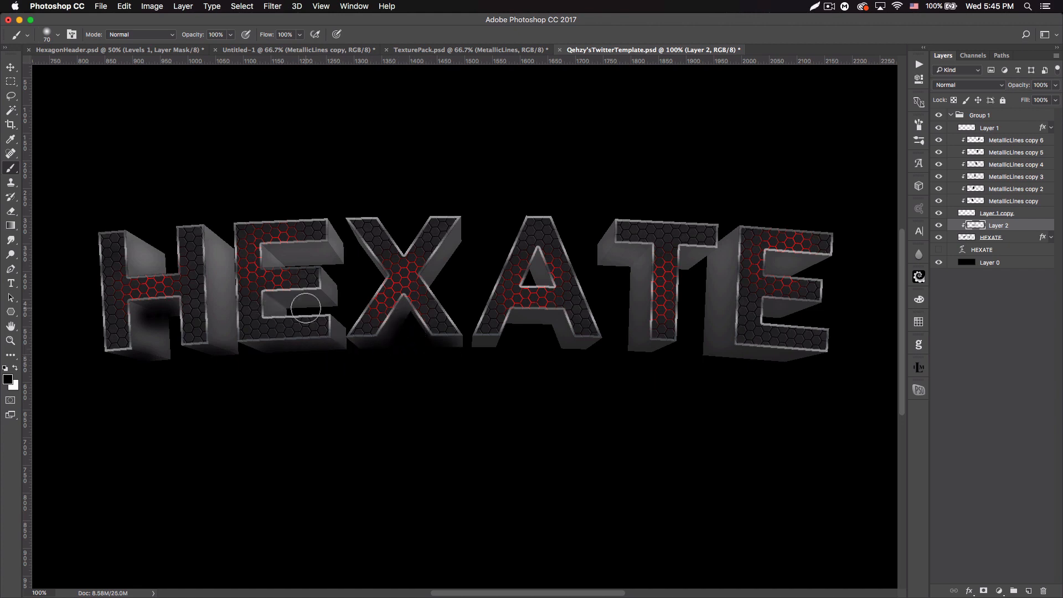
drag(269, 305, 320, 304)
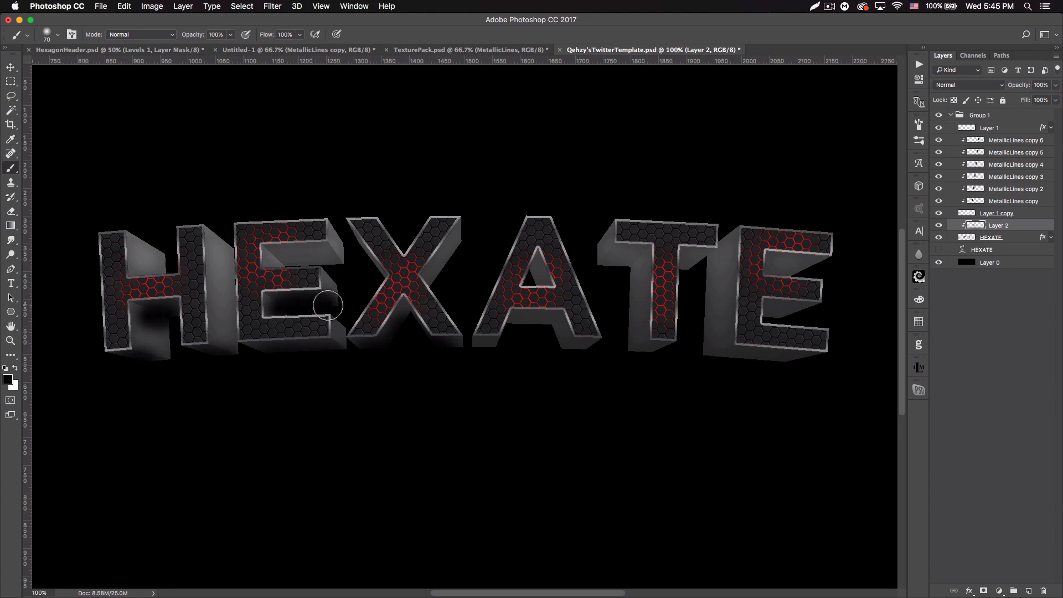
drag(272, 262, 350, 261)
drag(429, 285, 464, 255)
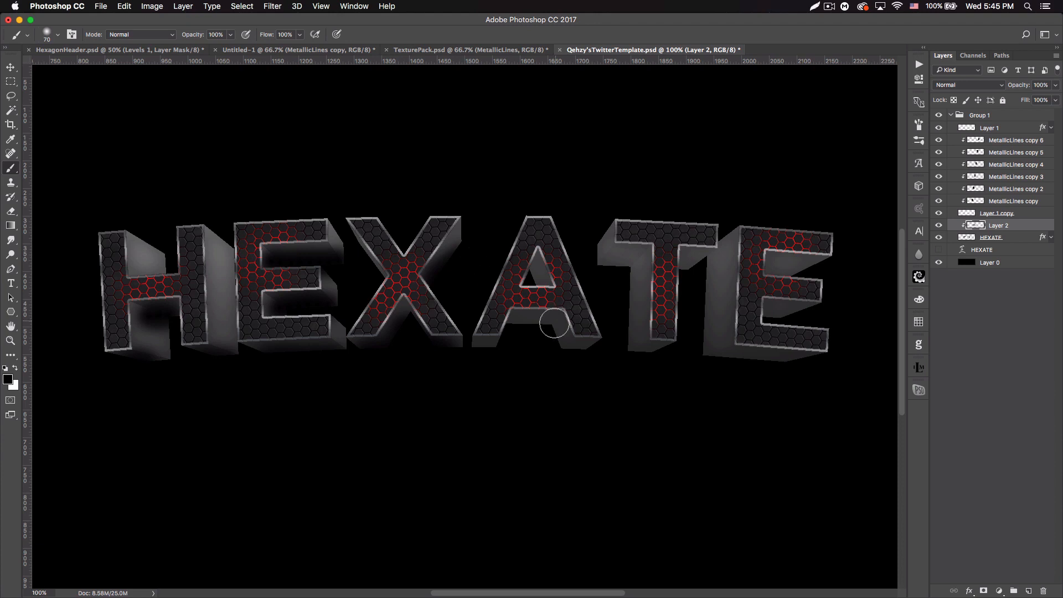
mouse_move(498, 344)
mouse_down()
mouse_move(535, 327)
mouse_move(572, 342)
mouse_move(532, 278)
mouse_move(646, 305)
mouse_move(615, 272)
mouse_move(639, 259)
mouse_move(636, 351)
mouse_up()
drag(626, 292, 620, 269)
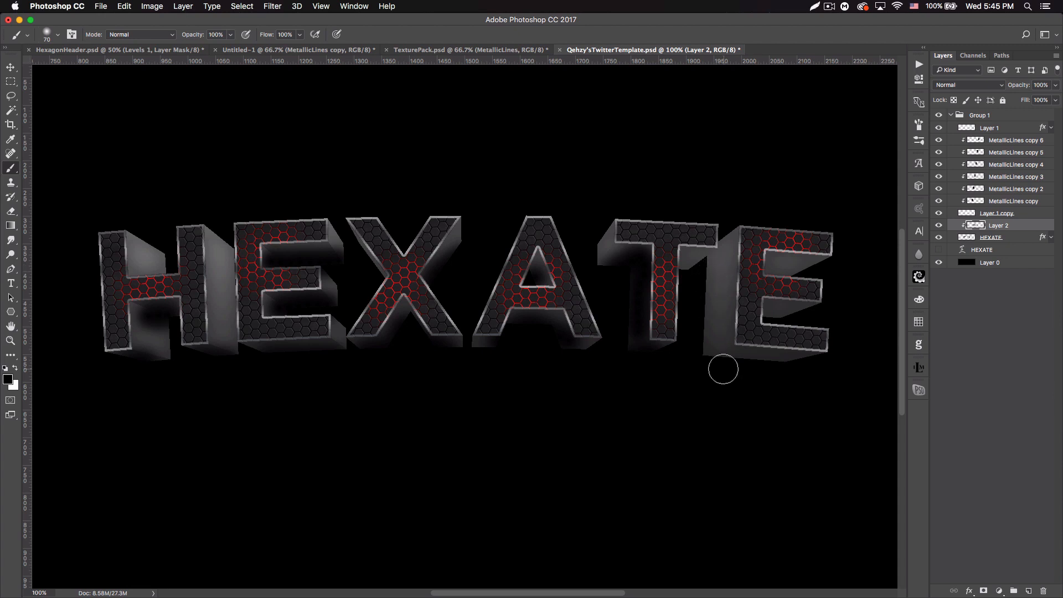
mouse_move(767, 317)
mouse_down()
mouse_move(805, 321)
mouse_move(775, 277)
mouse_move(818, 282)
mouse_up()
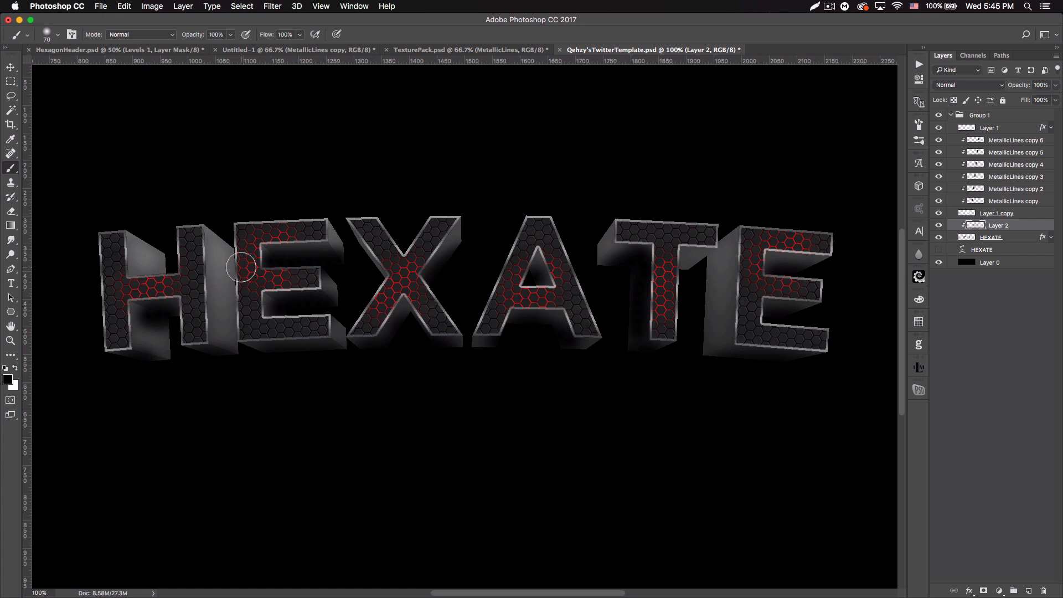
drag(239, 274, 249, 363)
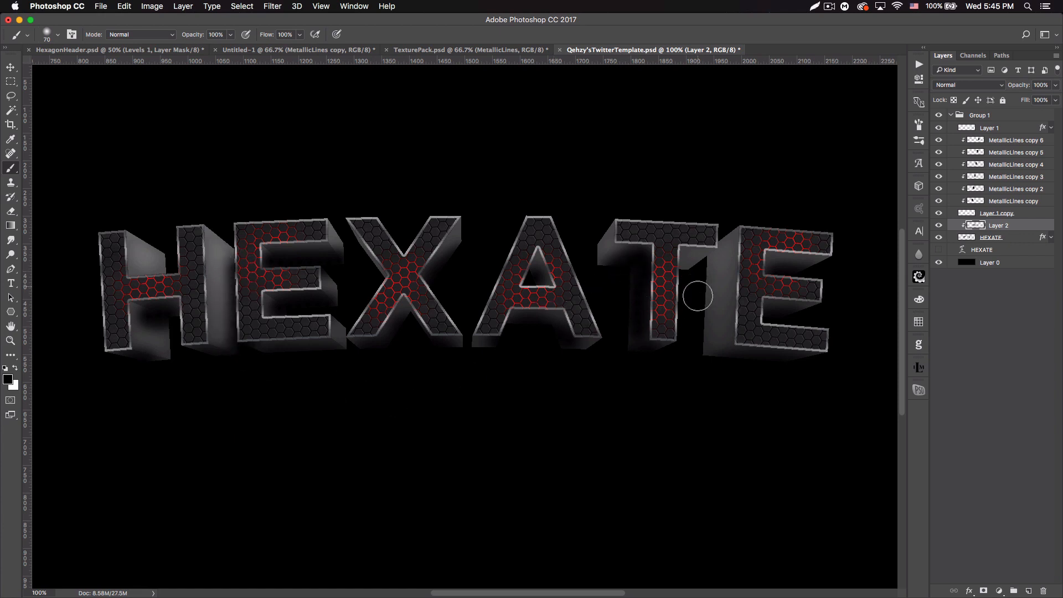
drag(698, 279, 698, 355)
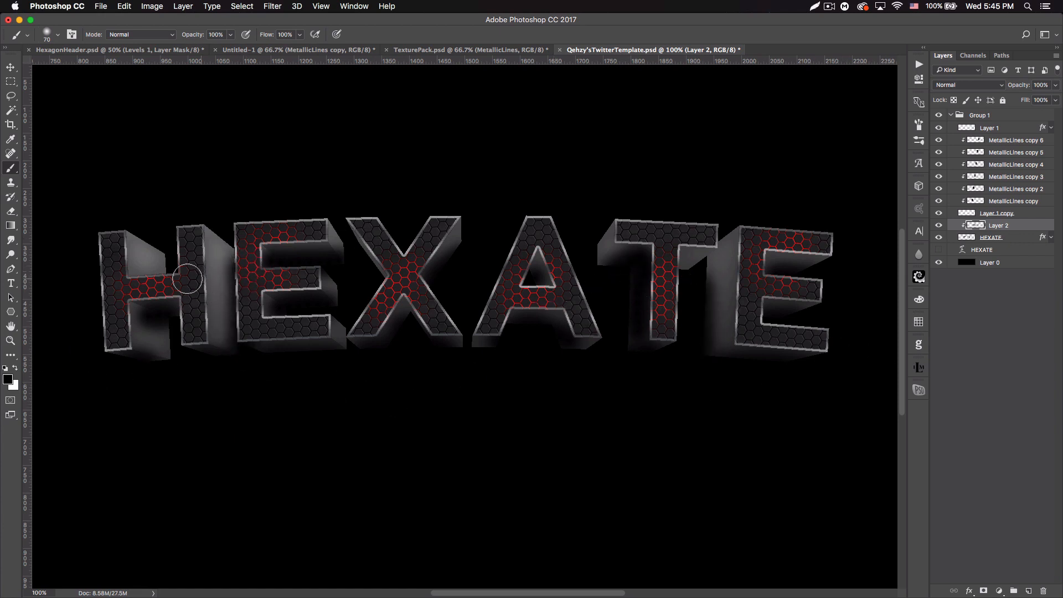
- Lower the black shading layer's opacity to about 39% and add a new layer clipped to the extrusion above it
drag(1016, 88, 982, 87)
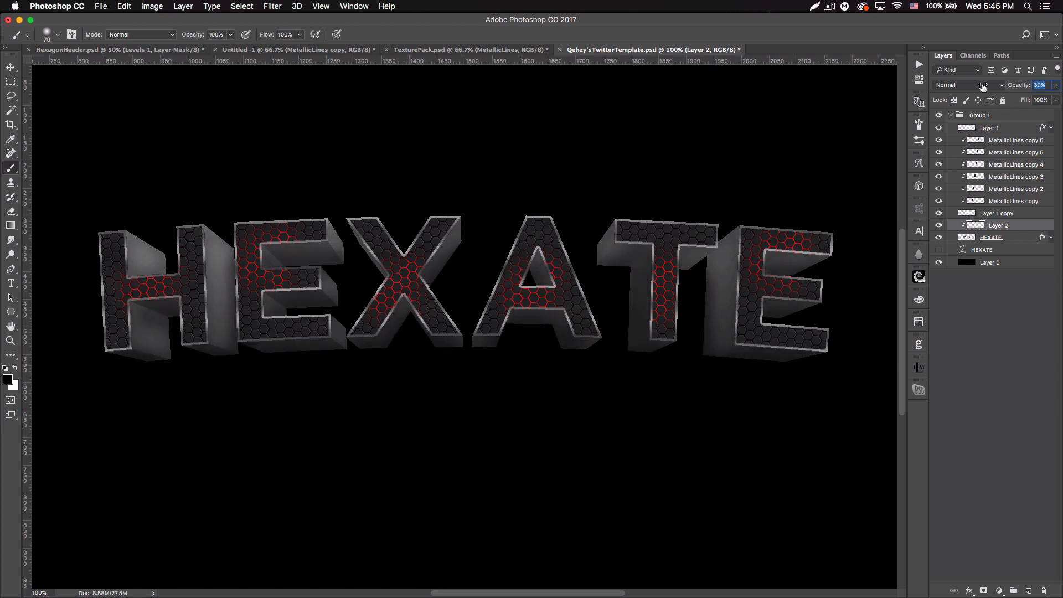
drag(981, 86, 983, 88)
click(1029, 591)
key(alt)
alt+click(1017, 228)
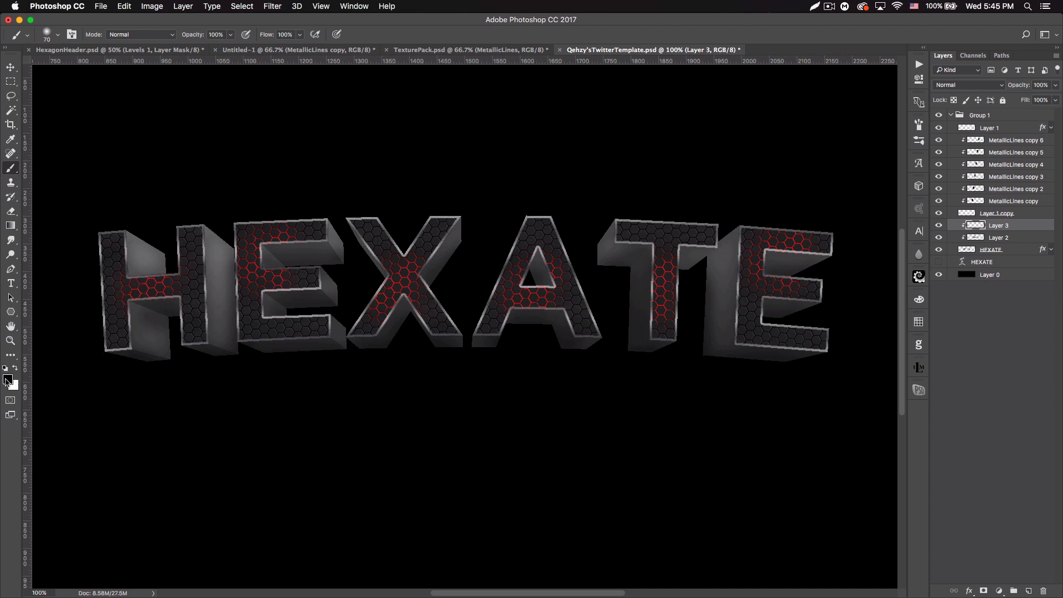
- Paint bright red highlights along the outer edges and sides of the HEXATE extrusion, then lower that layer's opacity to 29%
click(8, 379)
click(703, 255)
click(847, 191)
mouse_move(144, 219)
mouse_down()
mouse_move(174, 233)
mouse_move(207, 218)
mouse_move(229, 226)
mouse_up()
drag(334, 213, 341, 220)
key(super+z)
drag(464, 209, 477, 218)
key(super)
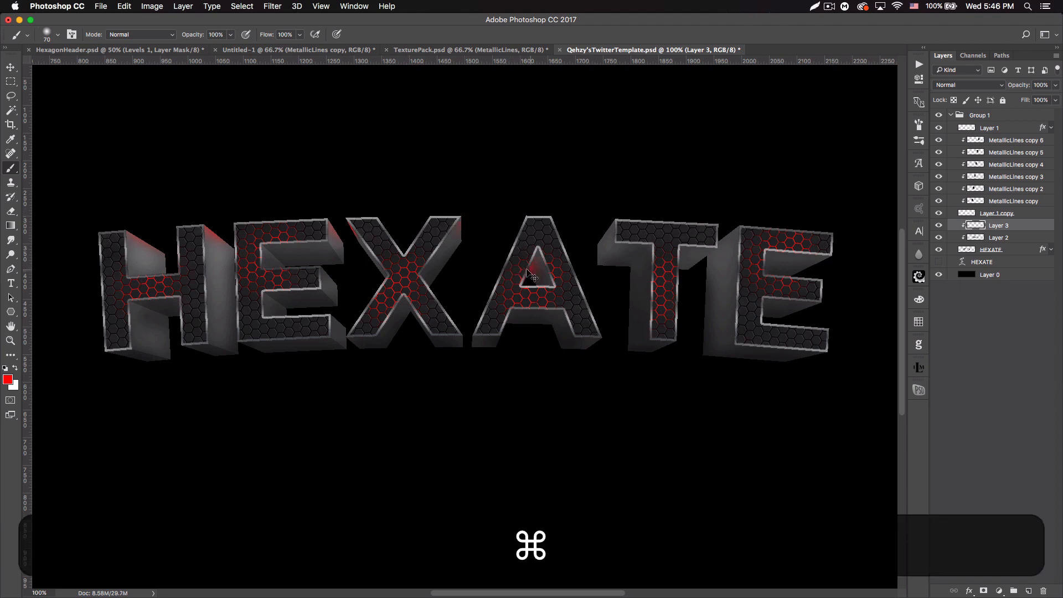
key(super+z)
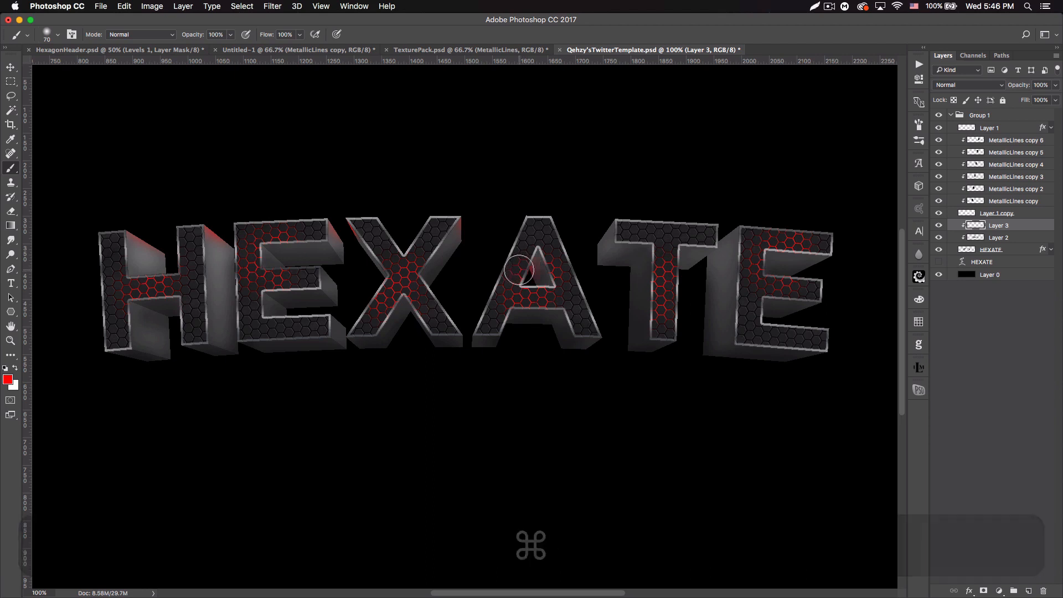
key(super)
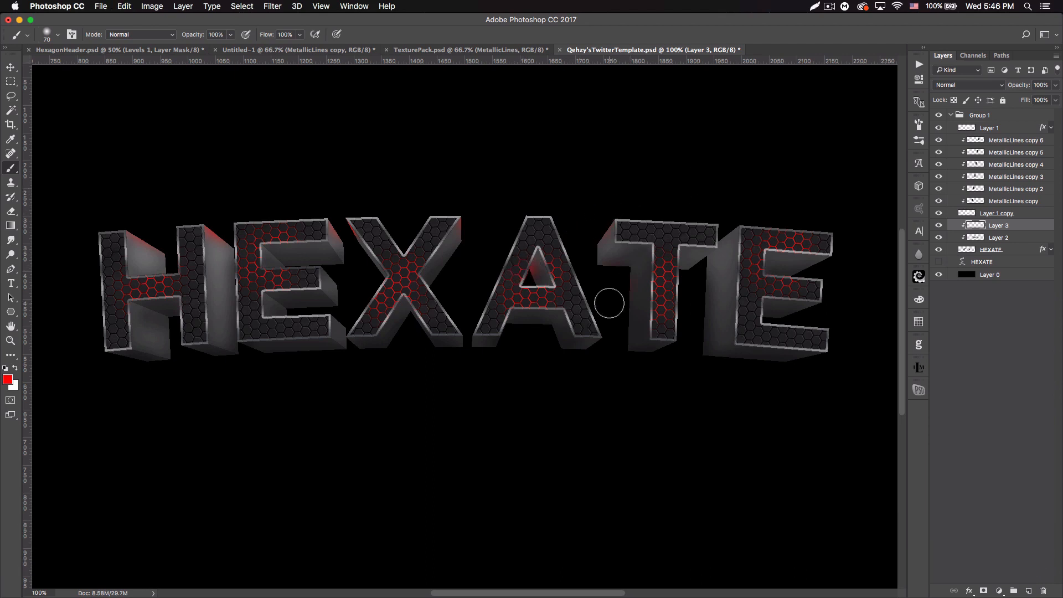
mouse_move(704, 229)
mouse_down()
mouse_move(532, 392)
mouse_move(214, 373)
mouse_move(686, 372)
mouse_move(355, 295)
mouse_up()
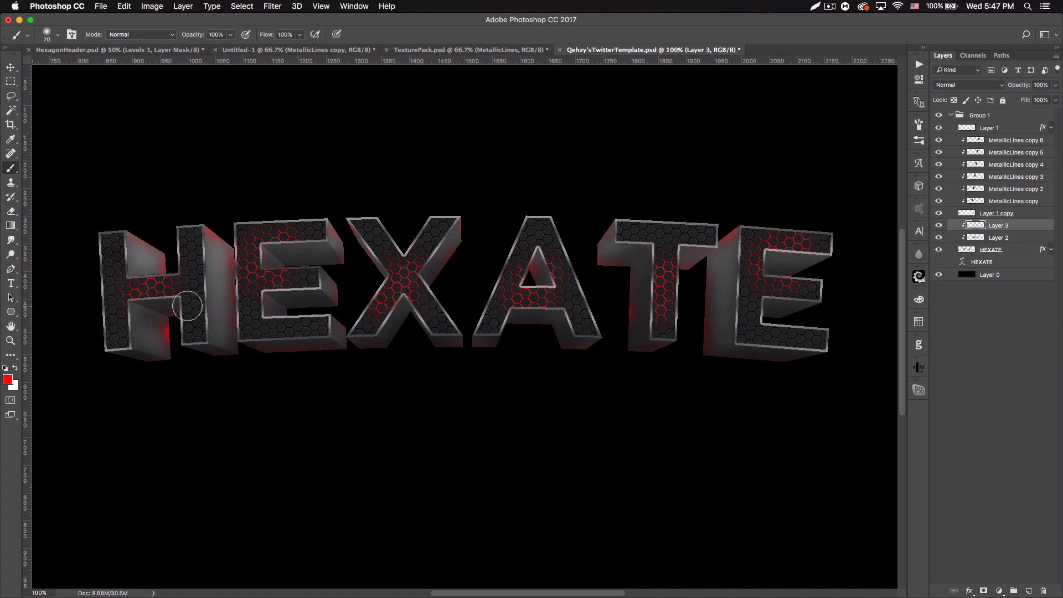
drag(1021, 88, 985, 87)
- Bring the brushed-metal texture from TexturePack.psd into the Twitter template, position it over the text and clip it to the HEXATE extrusion
click(10, 68)
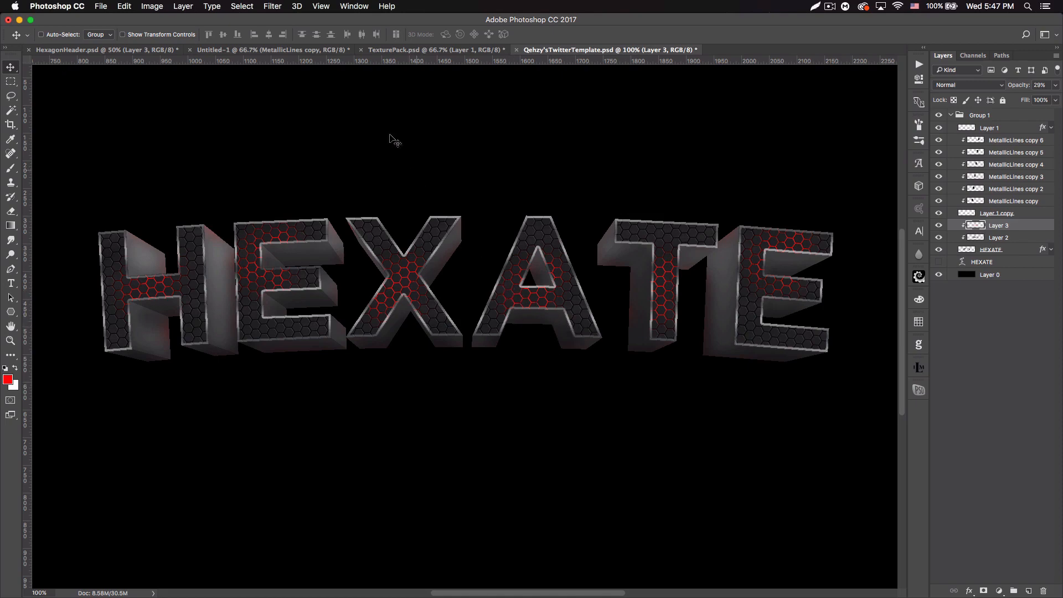
click(404, 50)
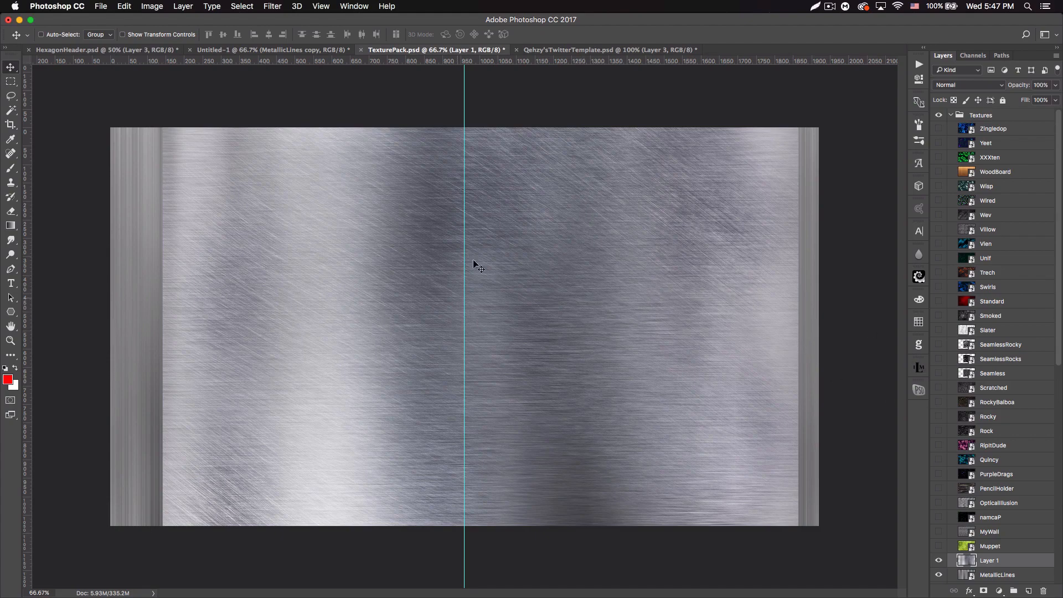
drag(368, 255, 557, 190)
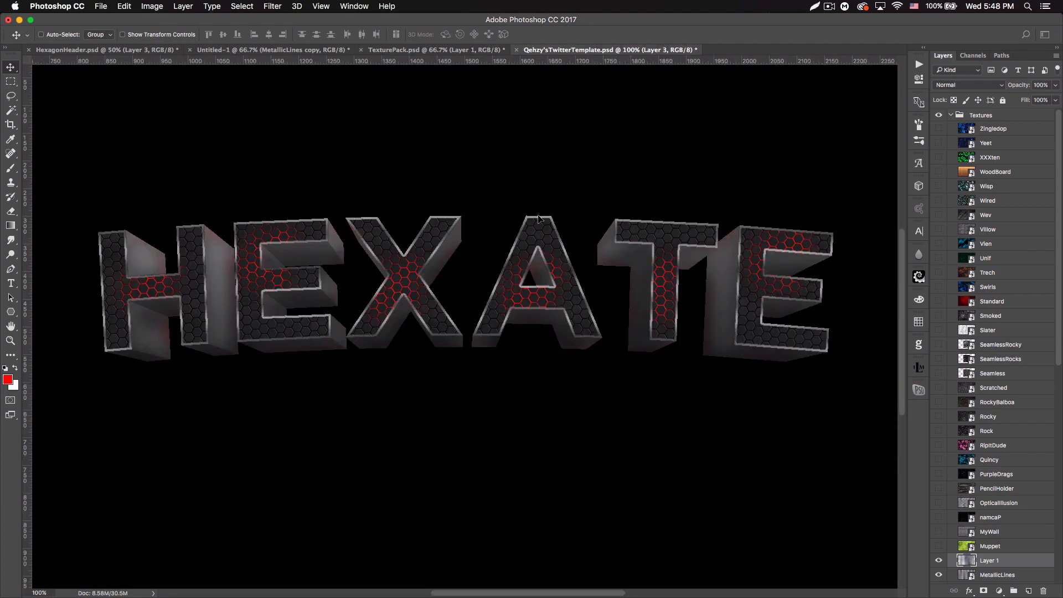
mouse_move(468, 259)
mouse_down()
mouse_move(483, 252)
mouse_move(347, 253)
mouse_up()
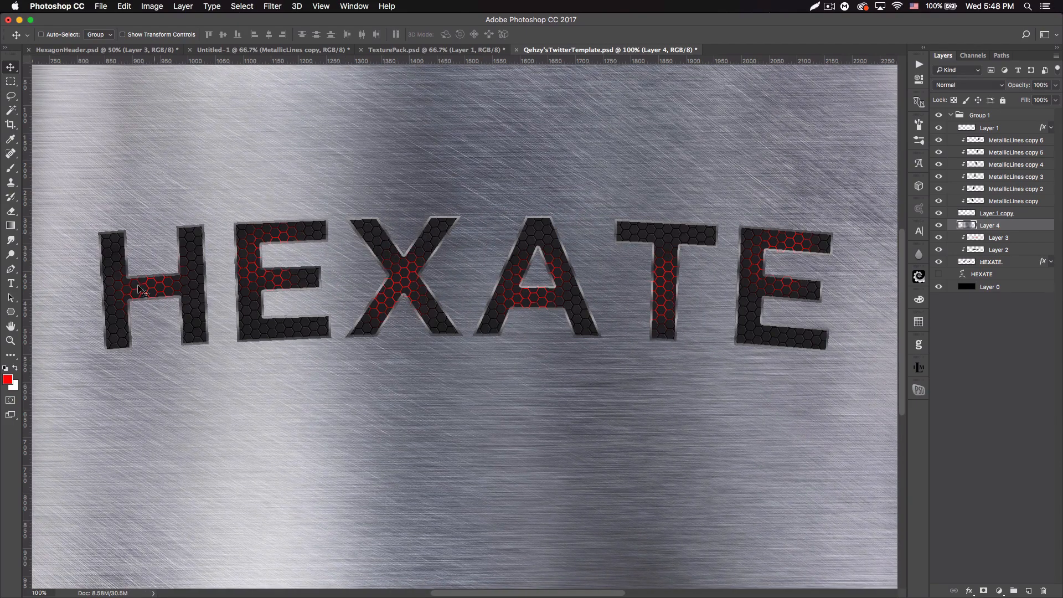
alt+click(1020, 231)
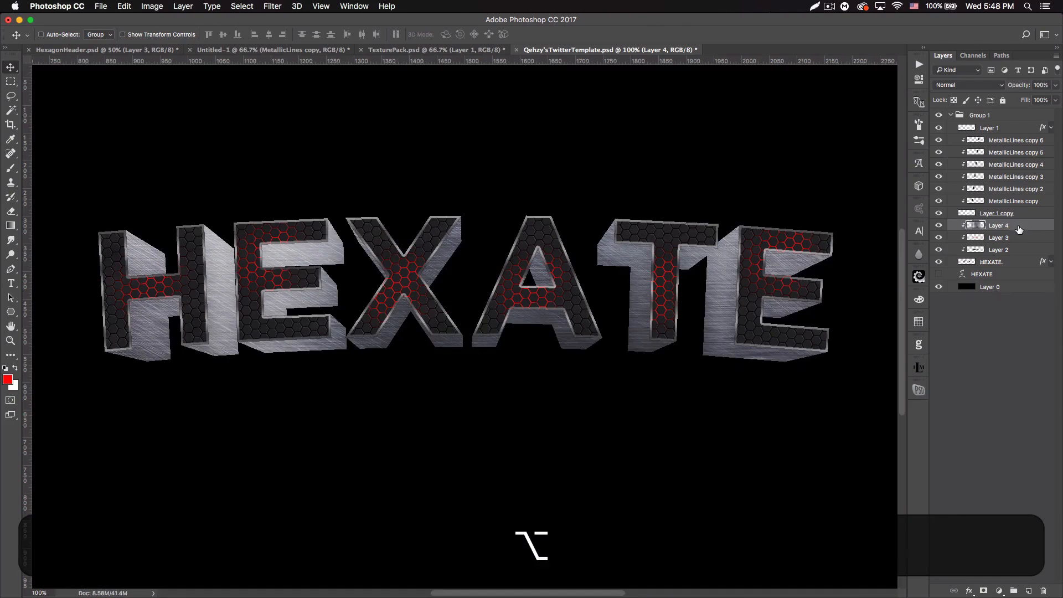
- Move the brushed-metal texture beneath the black and red shading layers and set it to Overlay at 70% opacity
drag(1009, 249, 1012, 256)
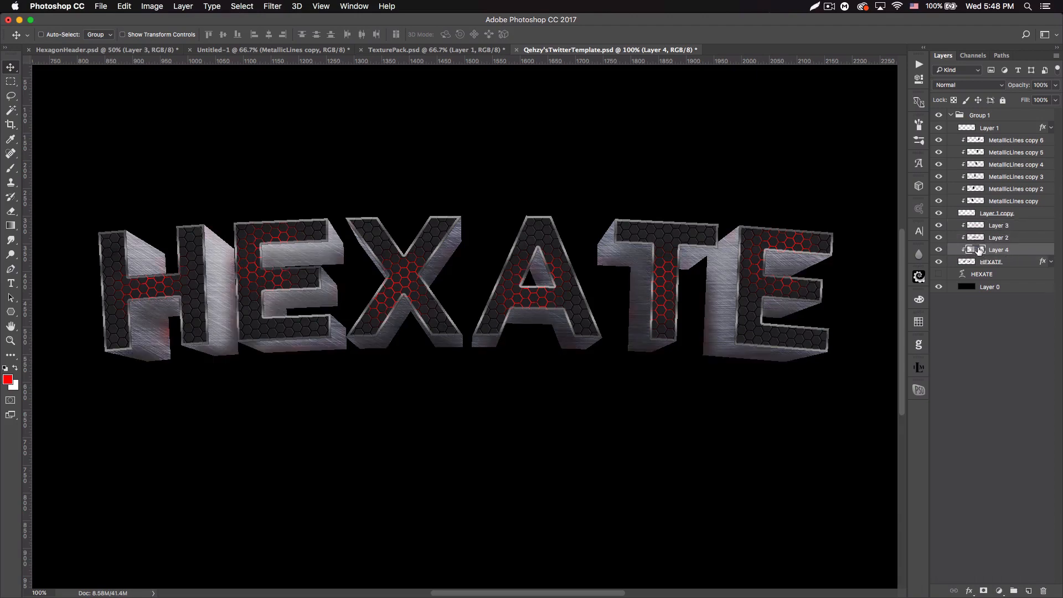
click(955, 83)
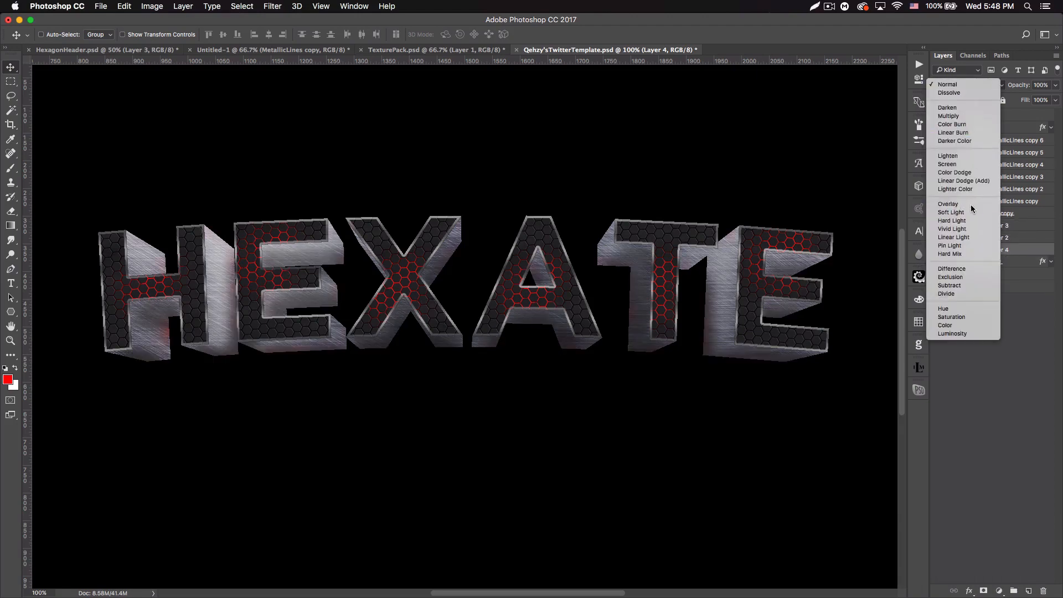
click(948, 204)
text(70)
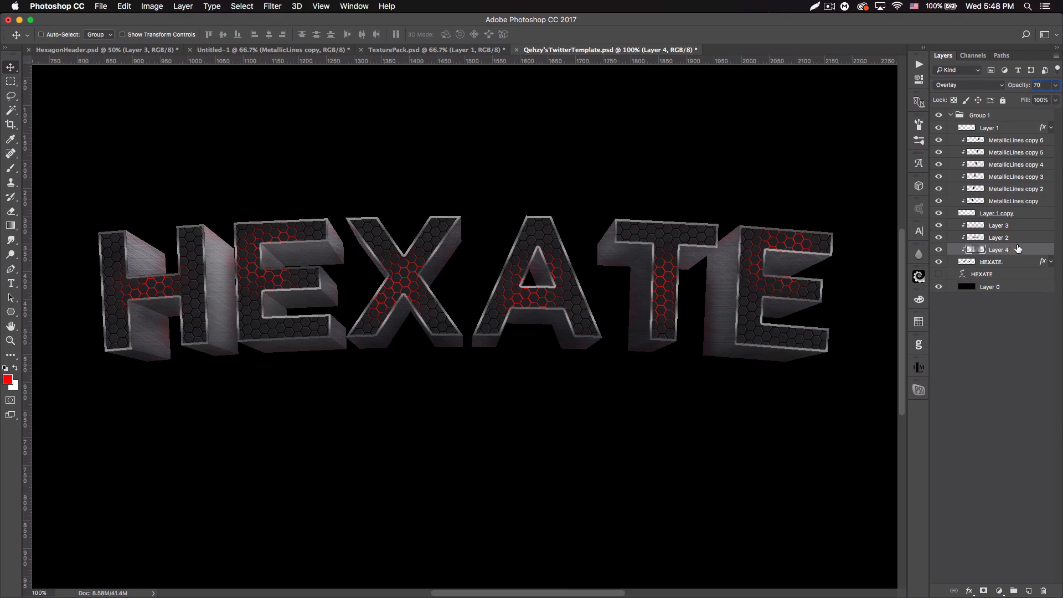
key(Return)
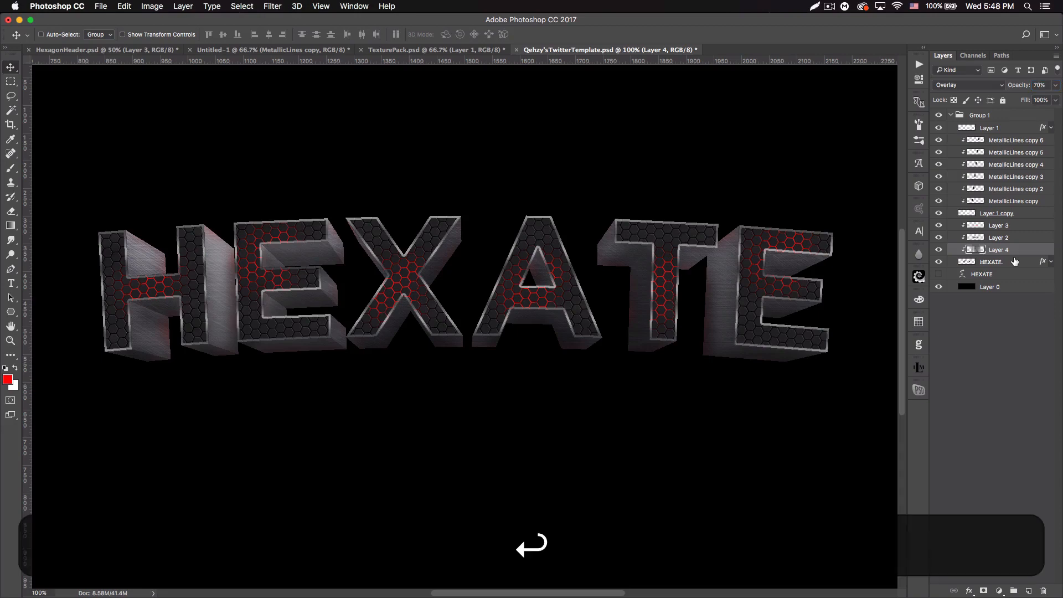
- Add a Levels adjustment clipped directly above the HEXATE extrusion layer, with input black at 42 and input white at 173
click(1015, 262)
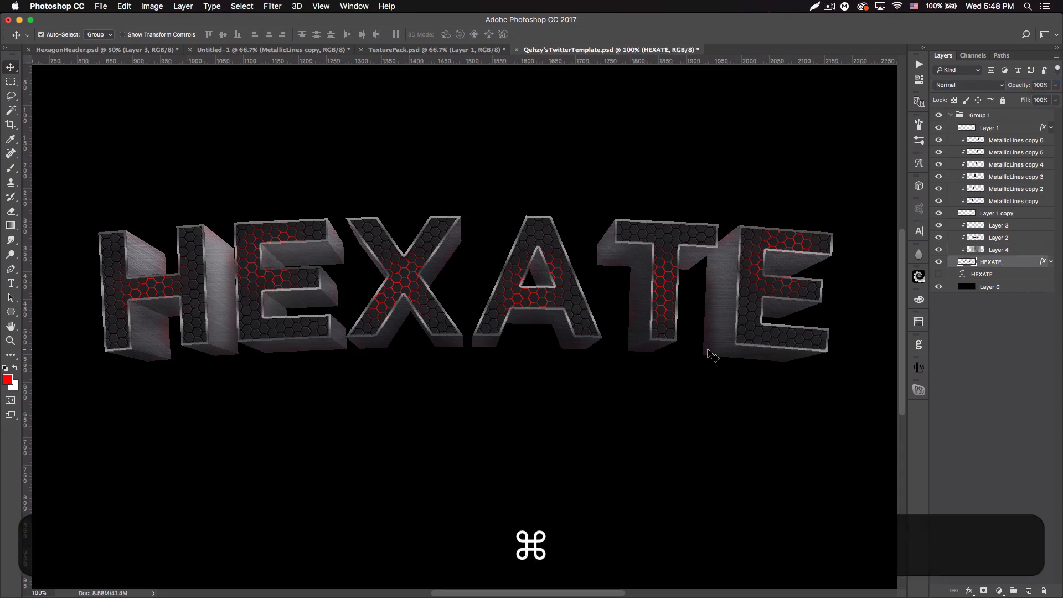
key(super+minus)
key(super+minus)
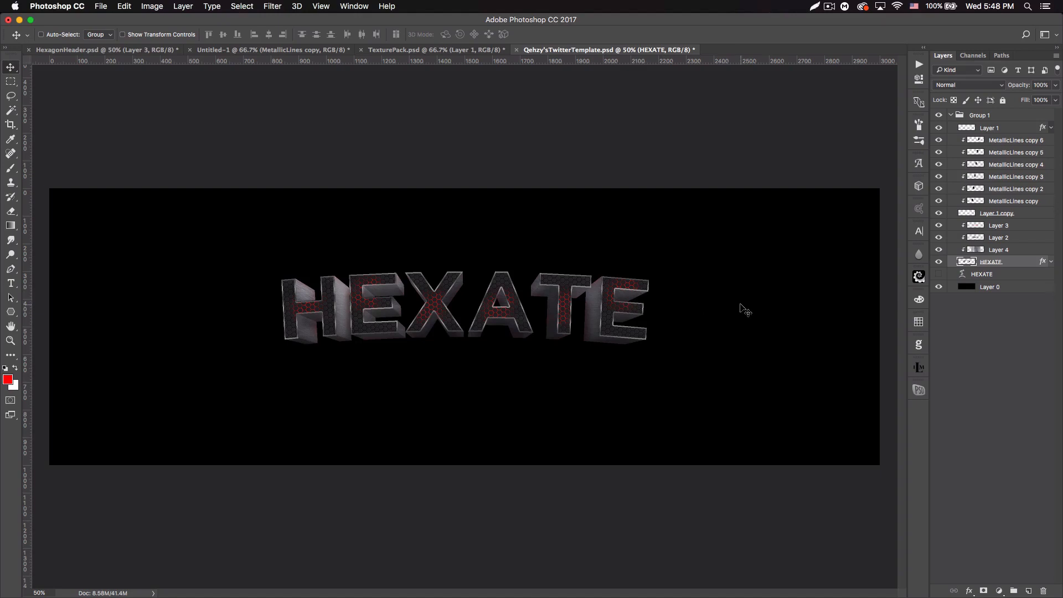
click(999, 591)
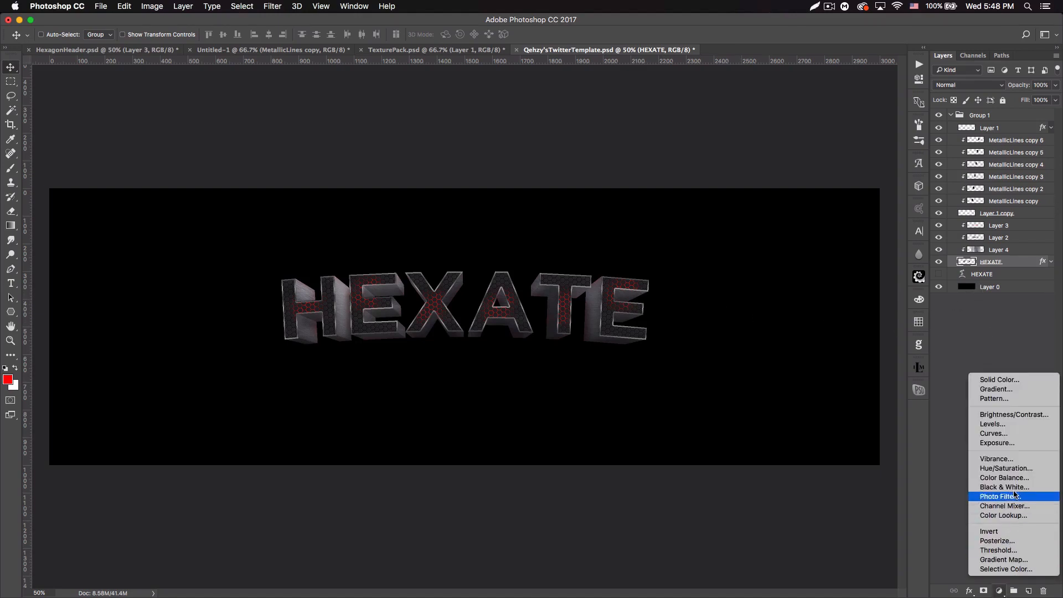
click(991, 424)
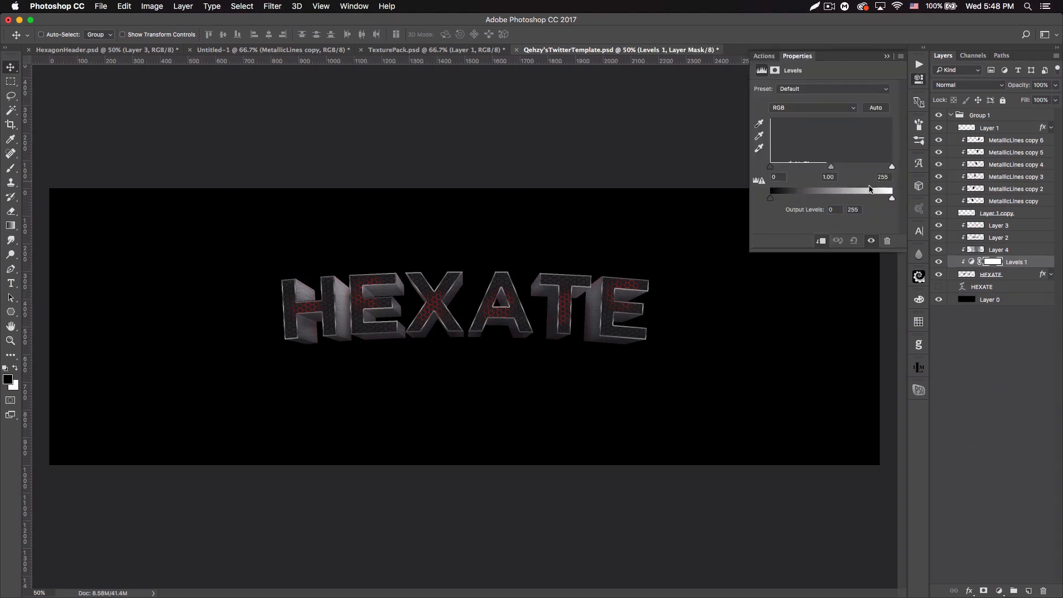
drag(769, 168, 792, 169)
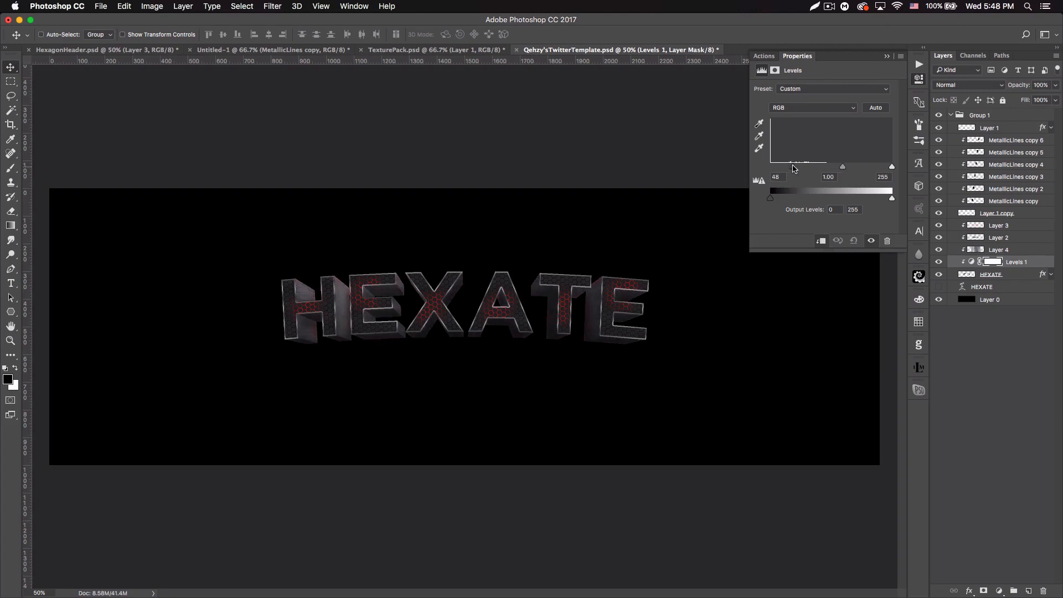
drag(787, 168, 791, 169)
drag(892, 167, 853, 169)
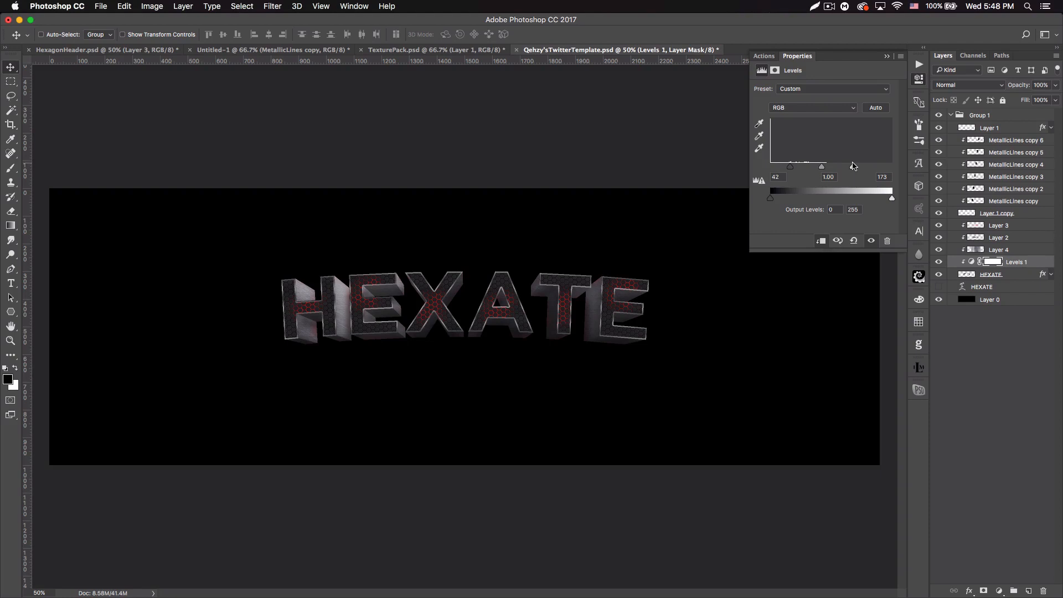
click(886, 56)
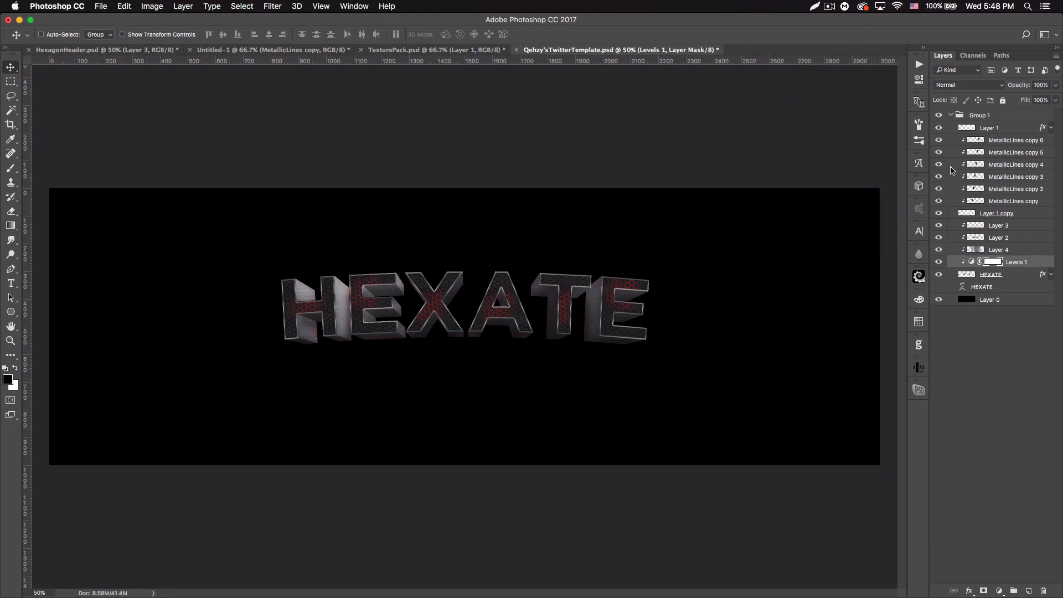
double_click(1016, 275)
click(604, 304)
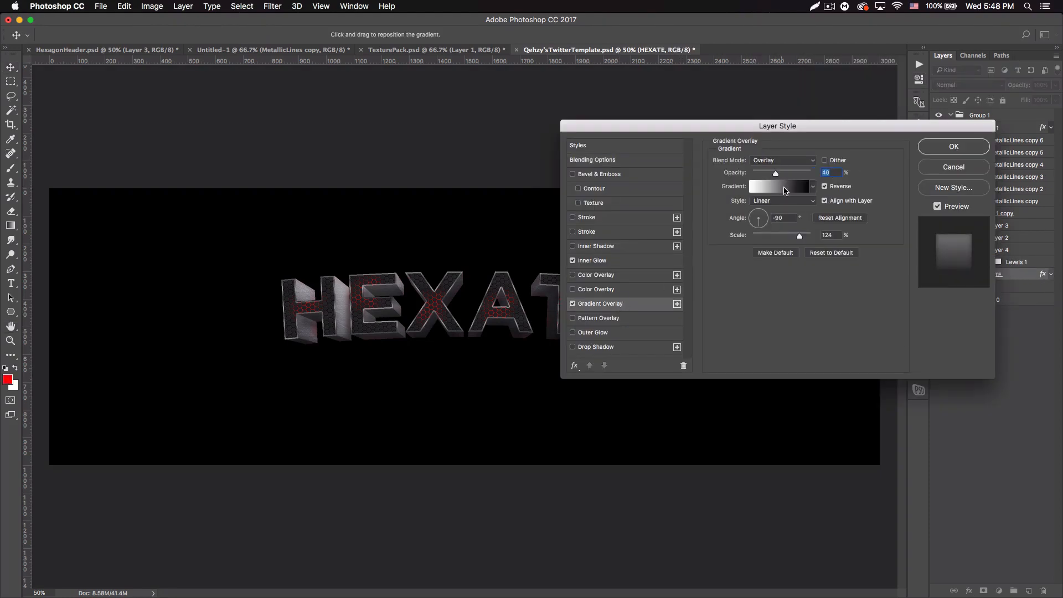
click(954, 167)
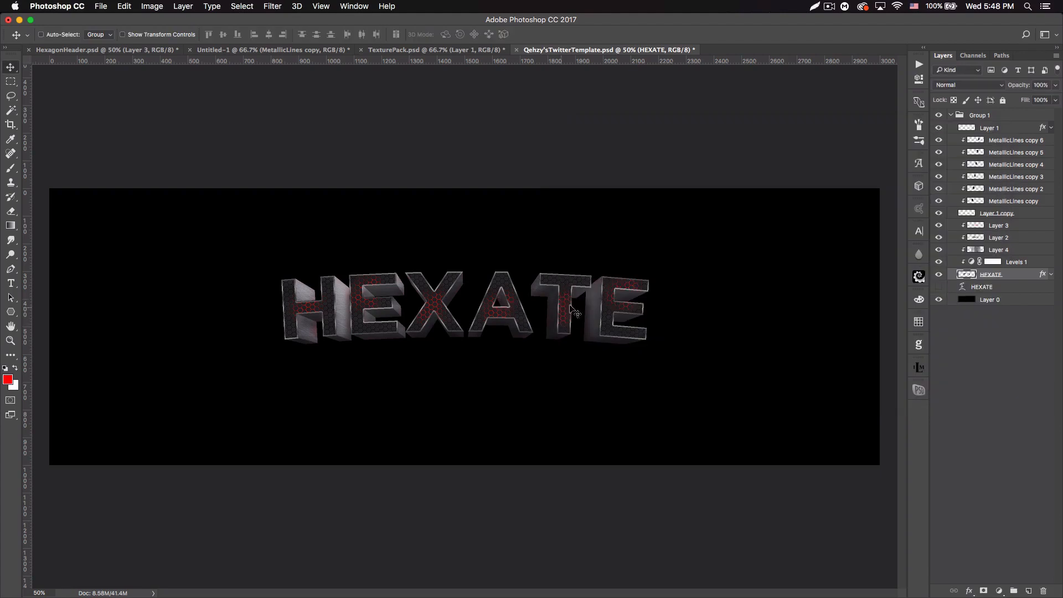
- Add a clipped layer directly above the HEXATE extrusion and paint white highlights along its upper sides with a 300 px brush
click(940, 261)
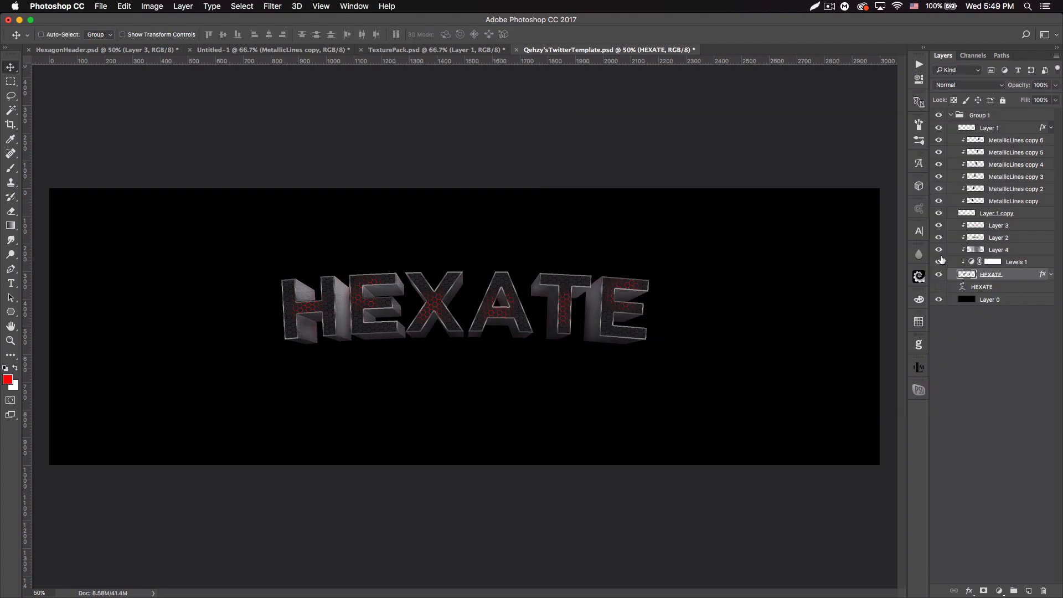
click(940, 261)
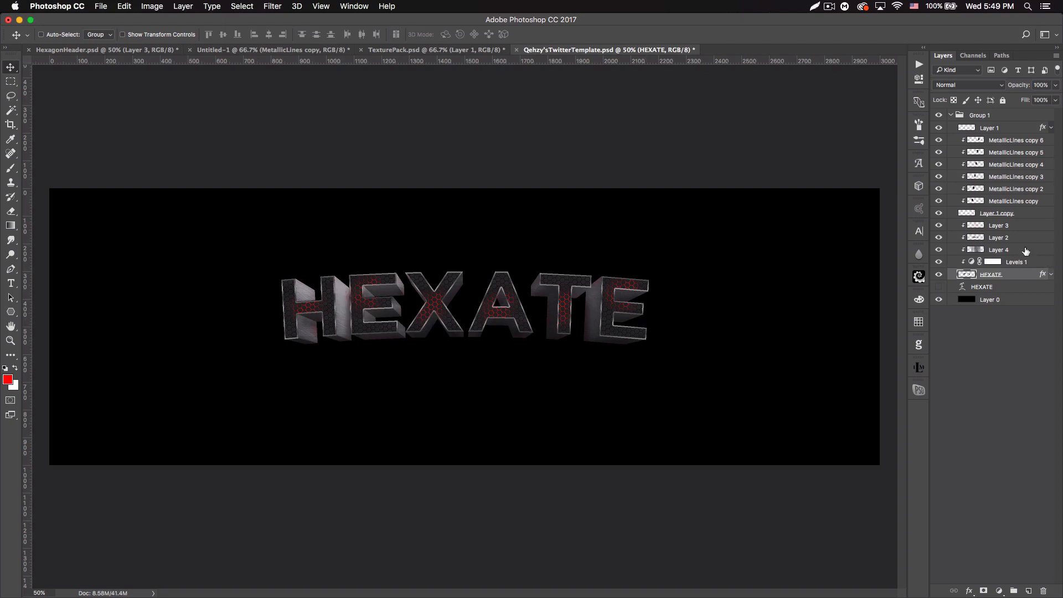
click(1028, 591)
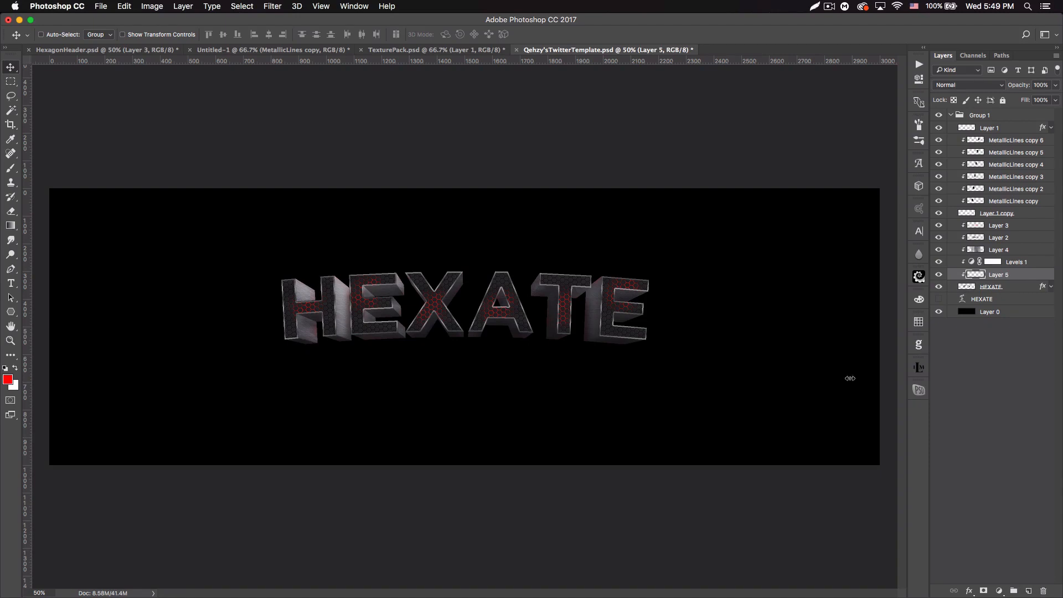
click(11, 167)
click(15, 368)
key(bracketright)
key(bracketright)
key(bracketright)
key(bracketright)
key(bracketright)
key(bracketright)
key(bracketright)
key(bracketright)
key(bracketright)
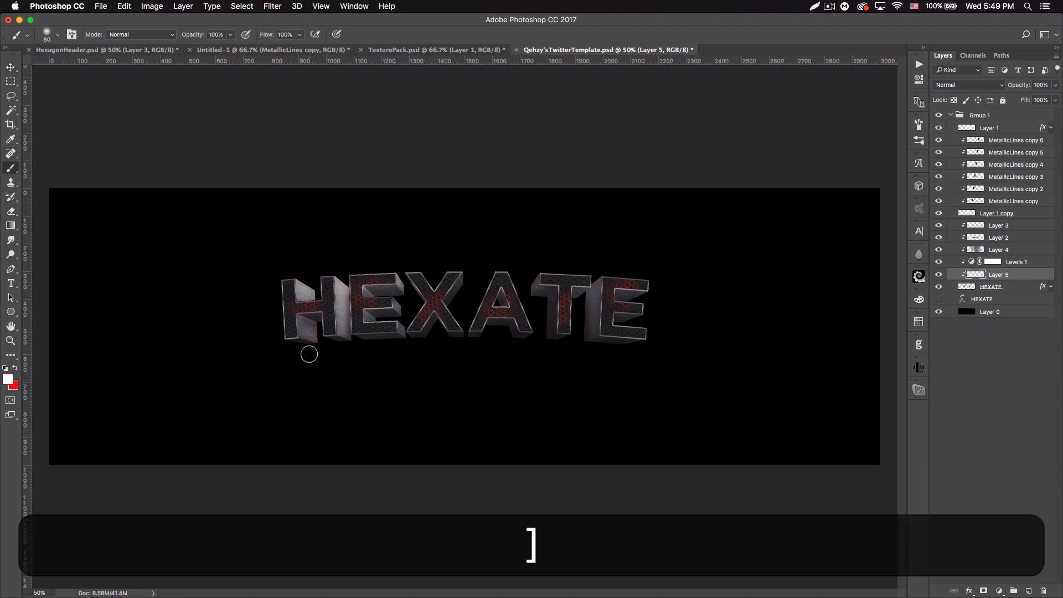
mouse_move(309, 354)
mouse_down()
mouse_move(380, 265)
mouse_move(423, 256)
mouse_move(618, 292)
mouse_move(767, 237)
mouse_up()
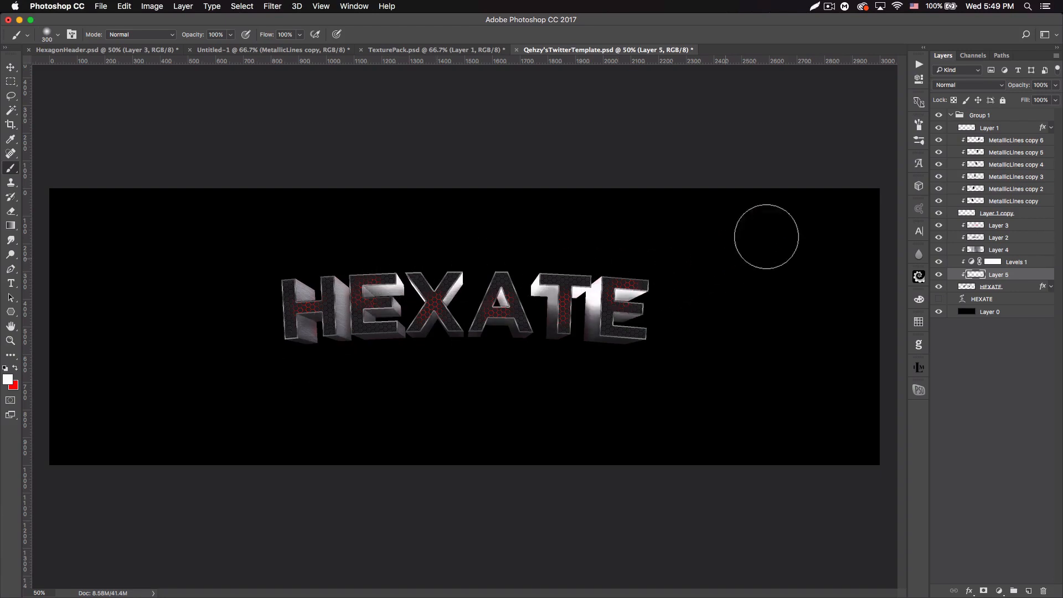
- Set the white highlight layer to Overlay at 33% opacity
click(976, 85)
click(961, 208)
drag(1021, 88, 985, 85)
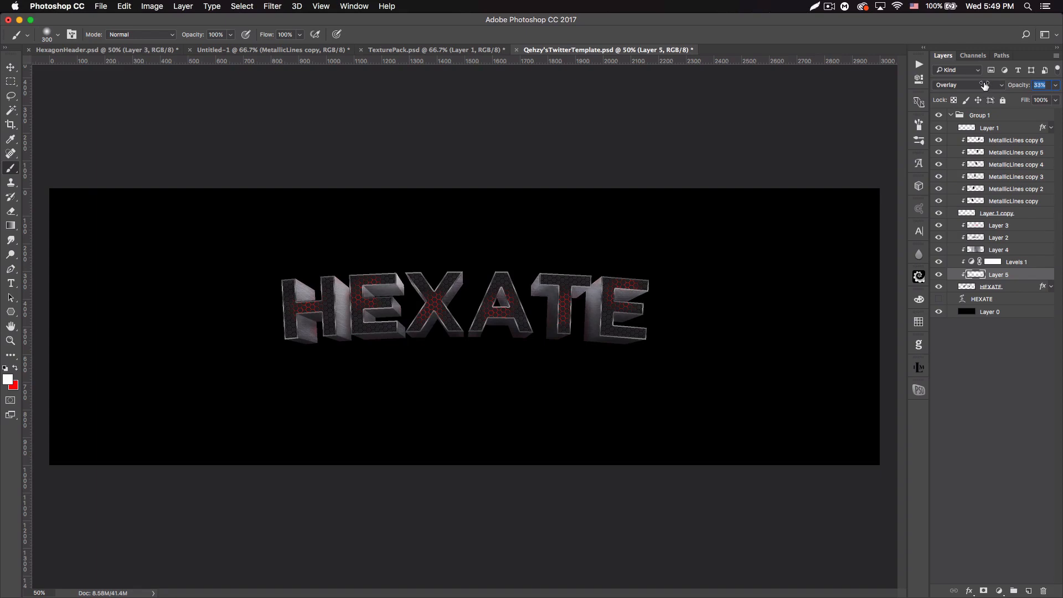
- Add another clipped layer directly above the HEXATE extrusion and paint black shadows along the lower parts of the letters
click(1017, 287)
click(1026, 590)
click(7, 368)
mouse_move(339, 391)
mouse_down()
mouse_move(285, 365)
mouse_move(437, 361)
mouse_up()
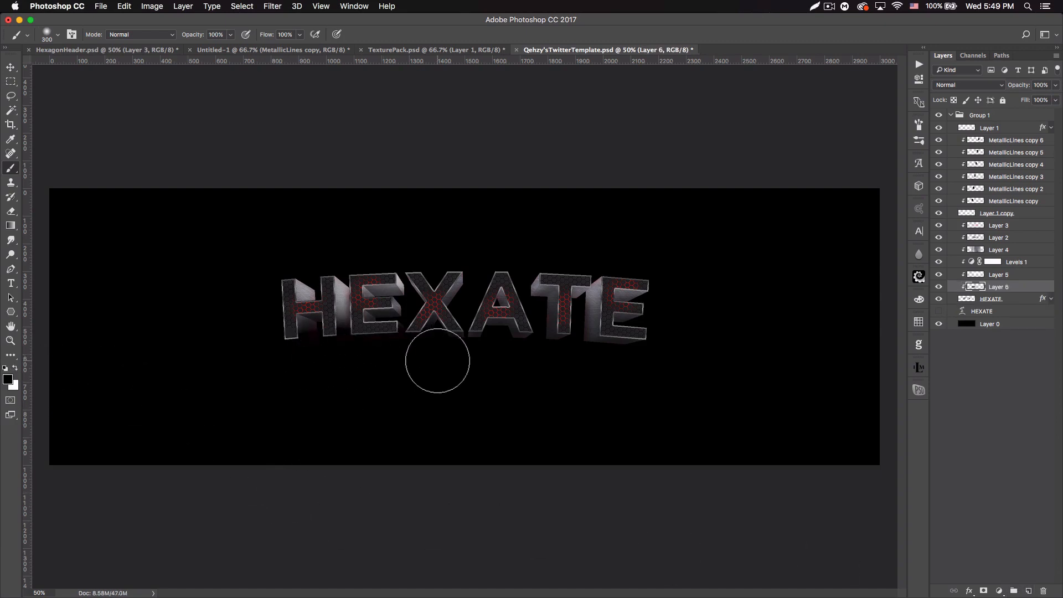
- Set the black shadow layer to Overlay at about 48% opacity and the white highlight layer's opacity to 56%
click(989, 84)
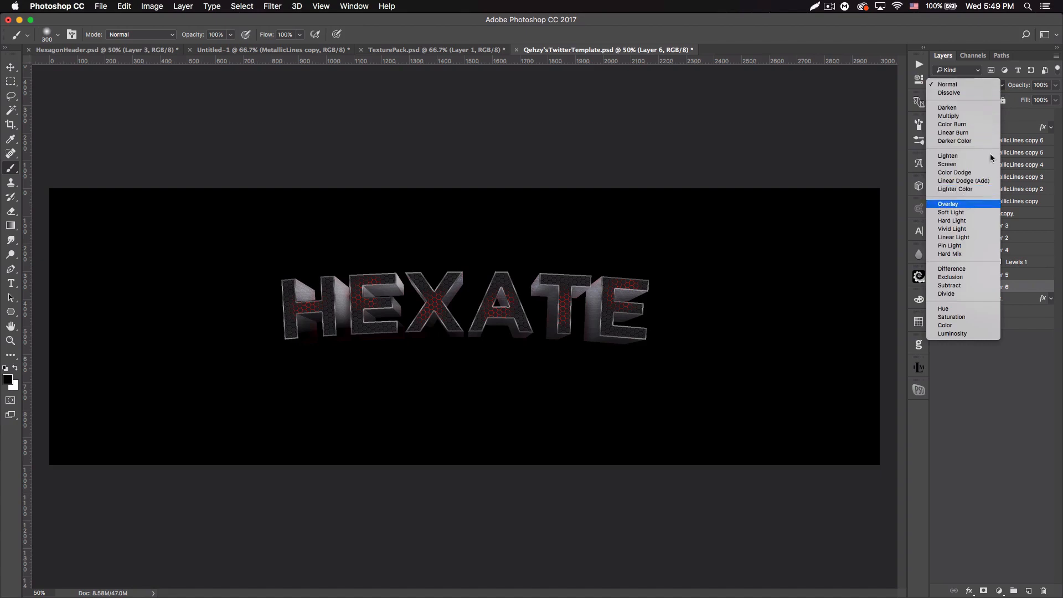
click(963, 204)
drag(1017, 86, 989, 85)
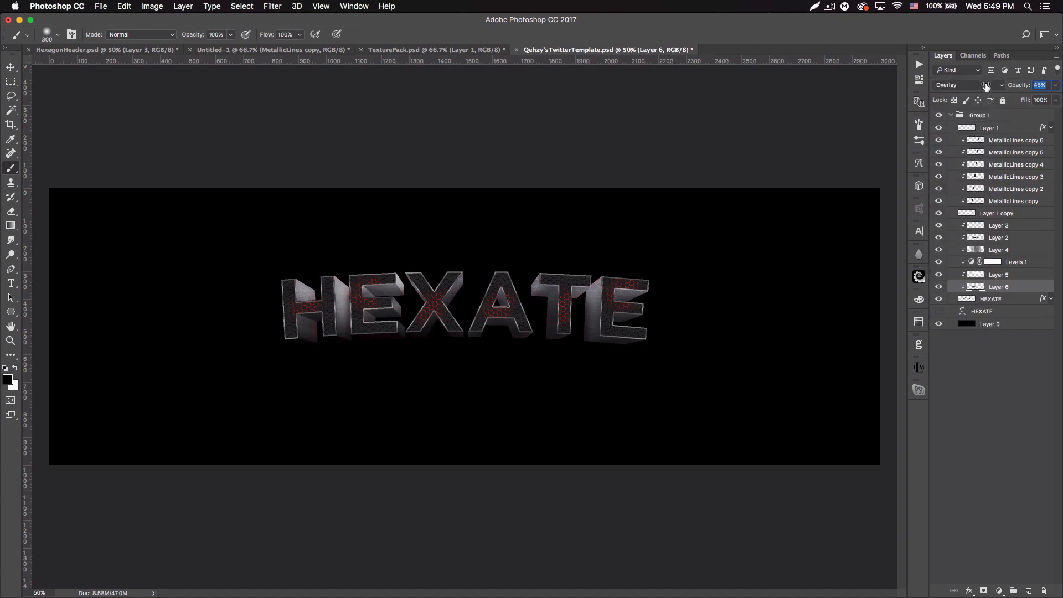
click(1012, 274)
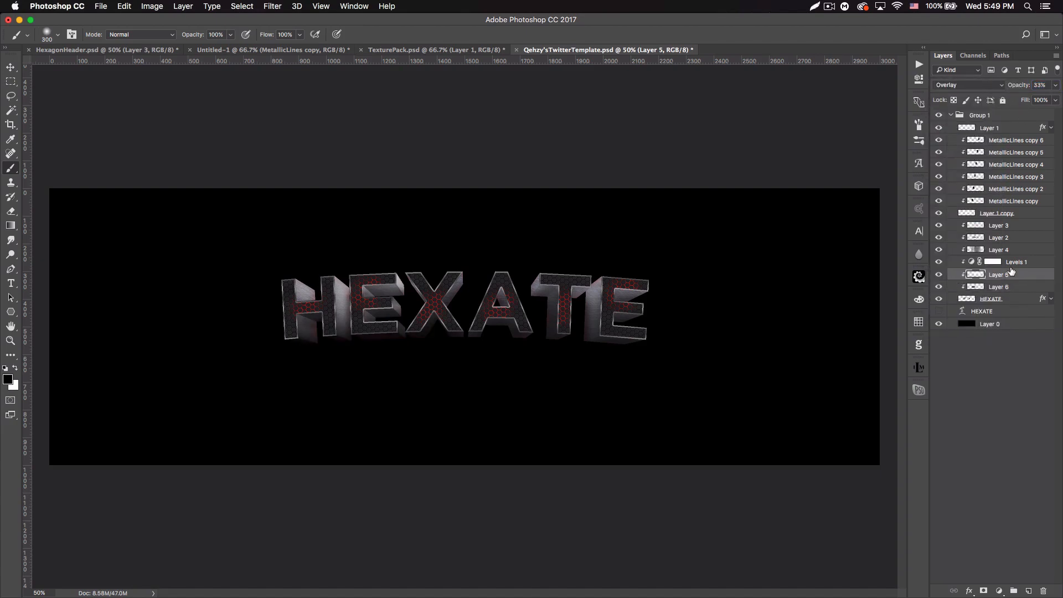
drag(1021, 87, 1033, 89)
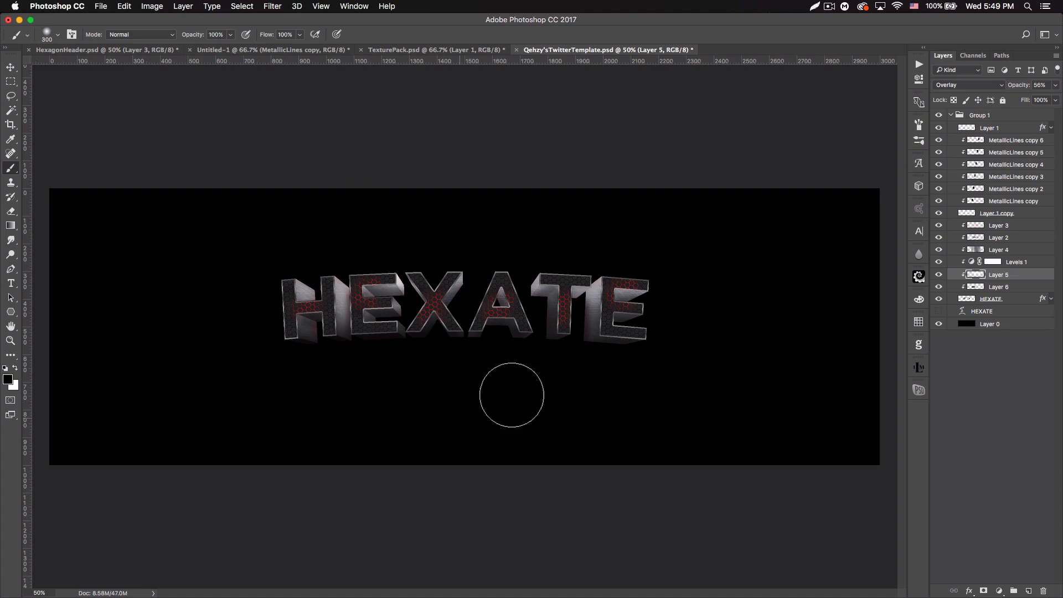
- Add a new layer at the top of Group 1, above Layer 1, and set the foreground color to ff0000
click(951, 116)
click(951, 115)
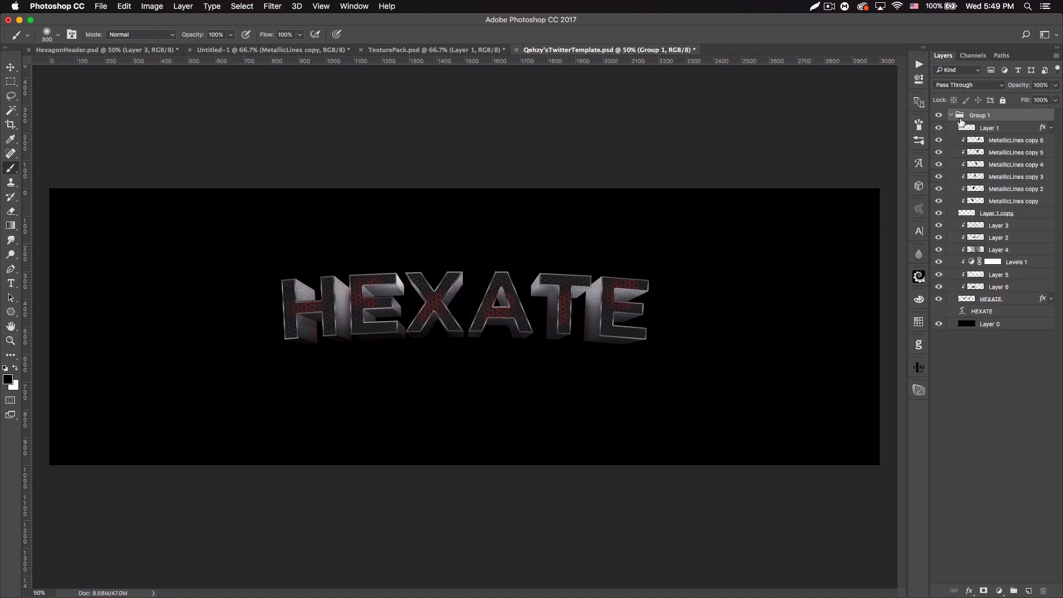
click(1005, 127)
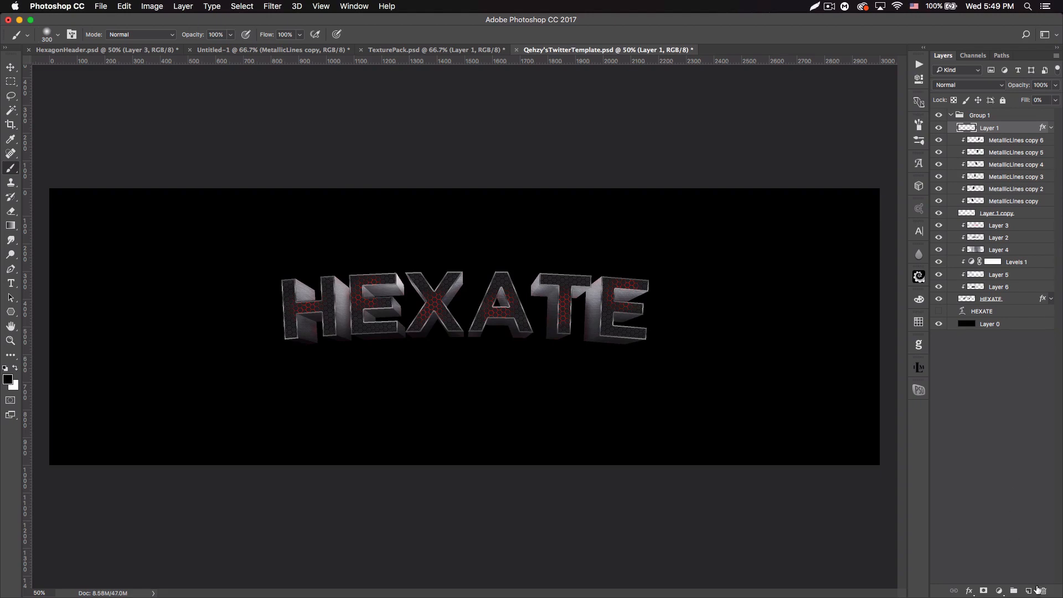
click(1028, 591)
click(8, 379)
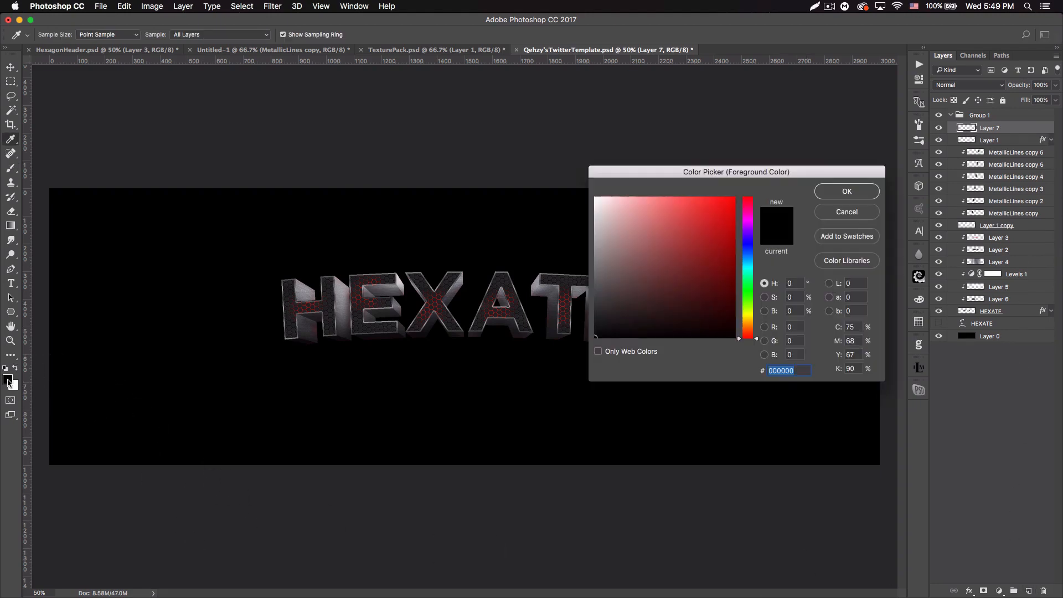
drag(689, 232, 864, 162)
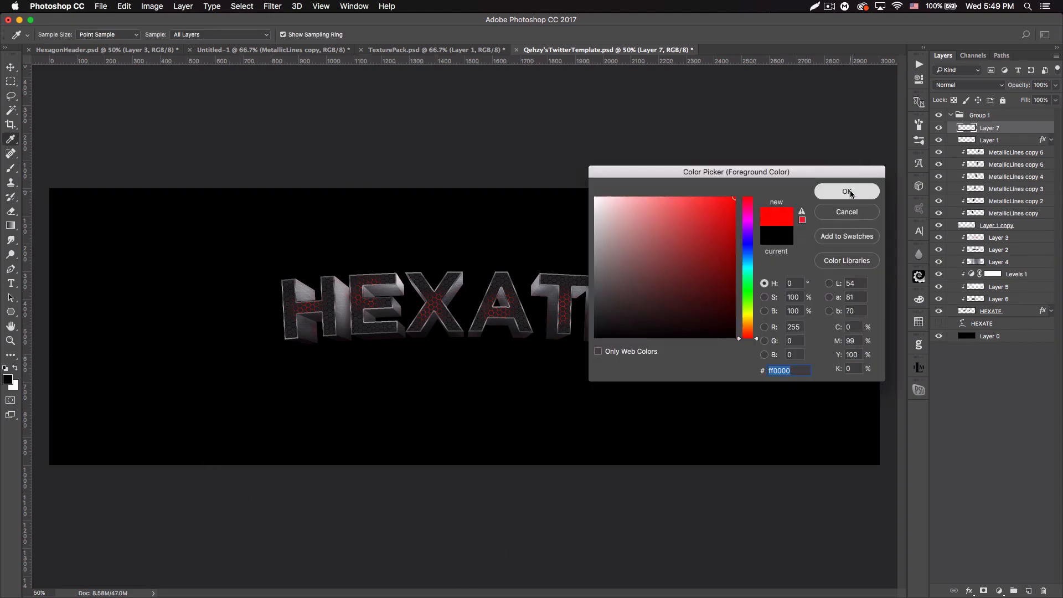
click(850, 193)
- Dab a soft red glow over the red hexagons of each of the six HEXATE letters with a 250 px brush
click(11, 168)
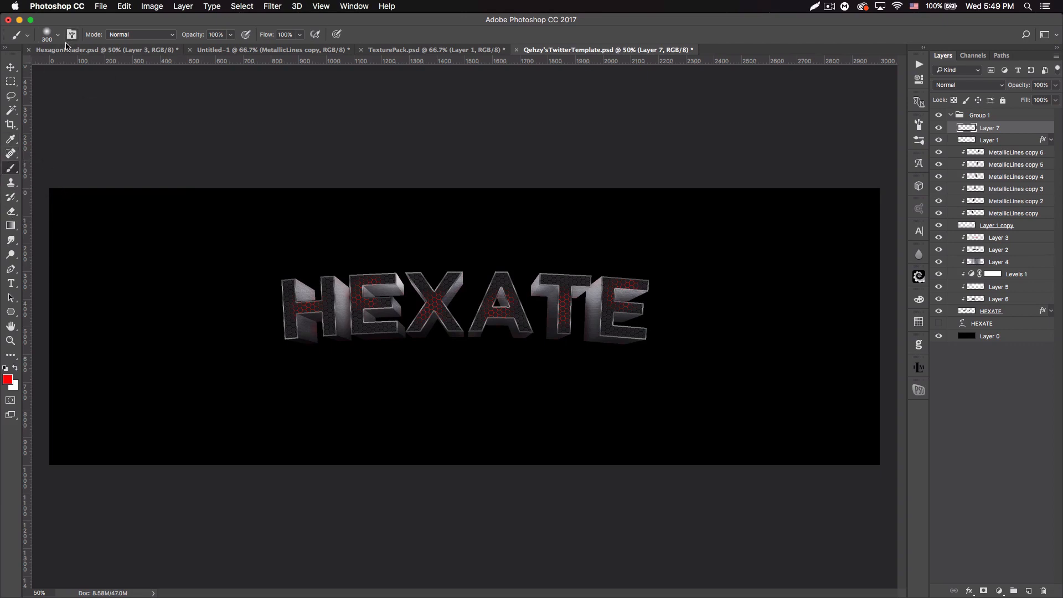
key(bracketleft)
click(306, 310)
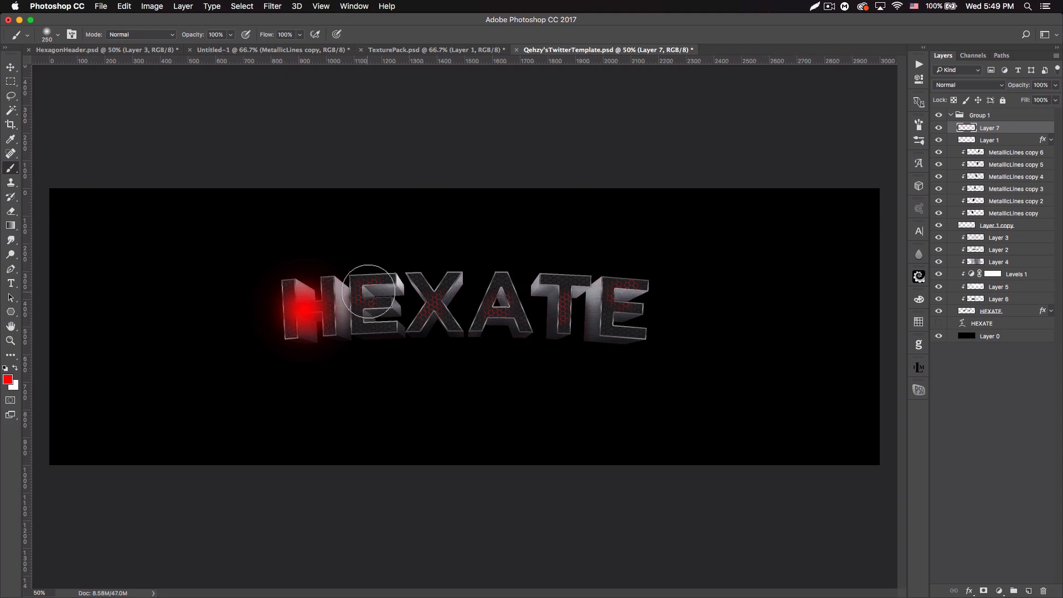
click(364, 288)
click(432, 304)
click(494, 303)
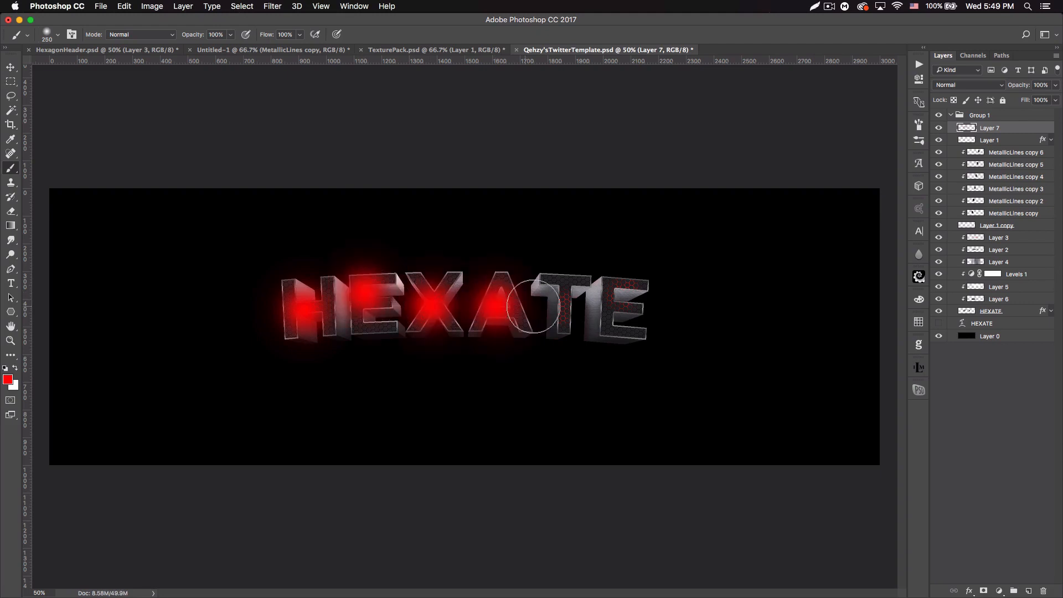
click(562, 301)
click(623, 292)
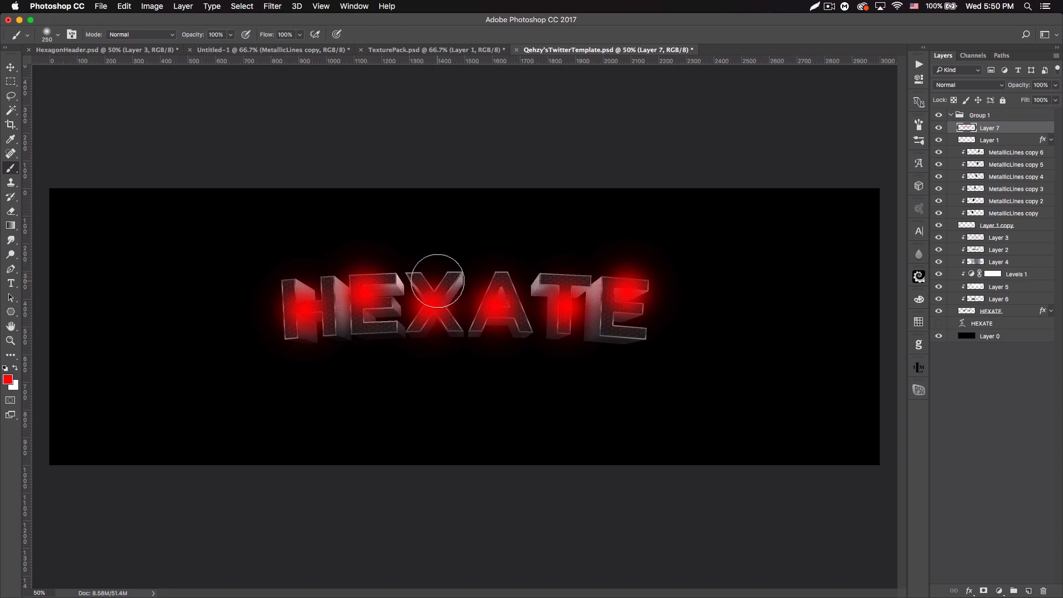
- Set the red glow layer to Screen at 36% opacity
click(969, 85)
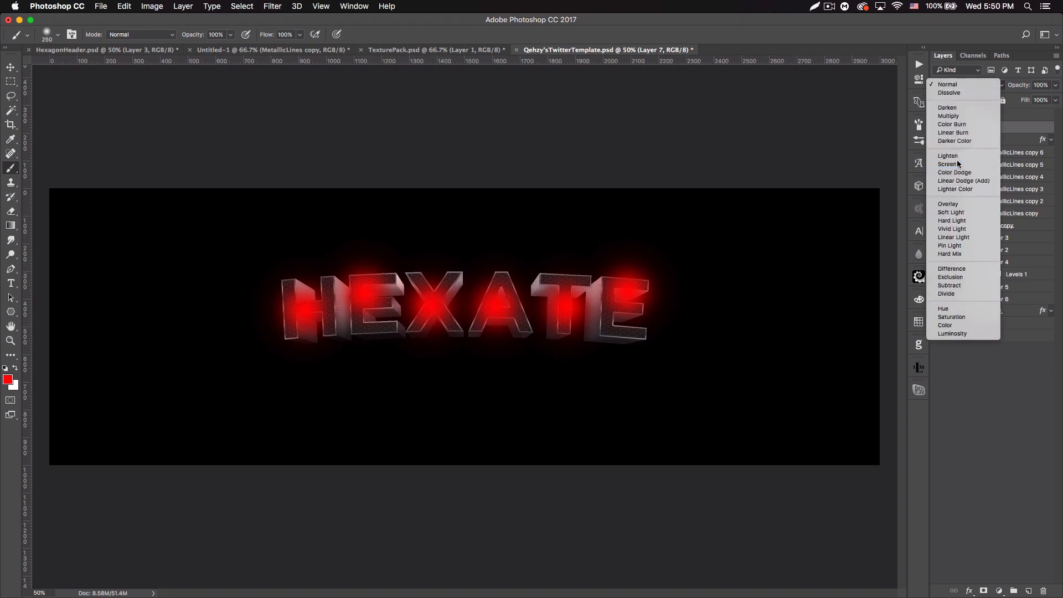
click(963, 164)
drag(1035, 84, 991, 88)
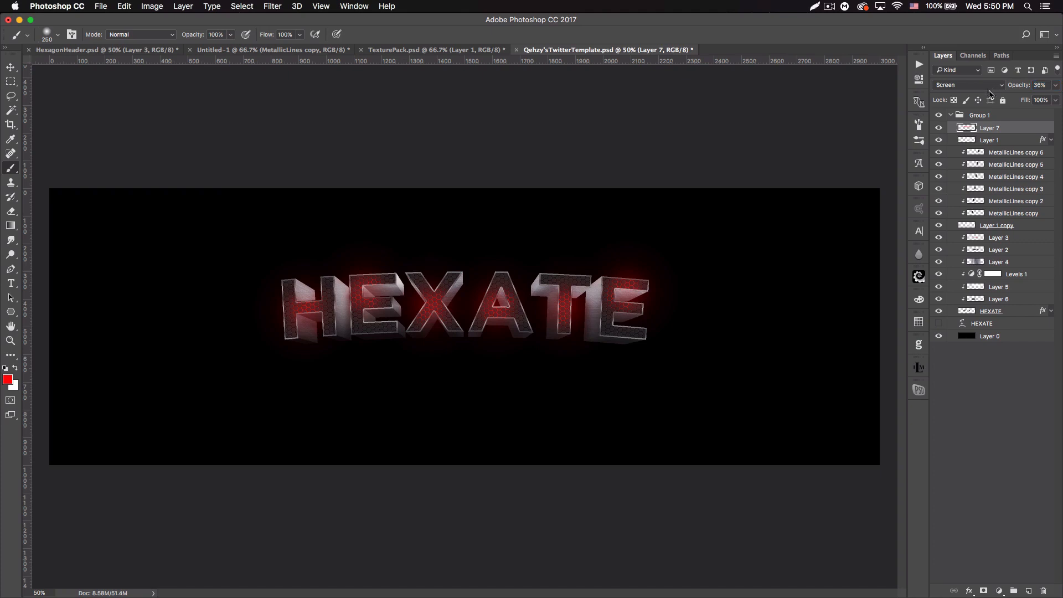
- Collapse Group 1 and add a Gradient Map adjustment above it with the Hue blend mode
click(951, 115)
click(970, 116)
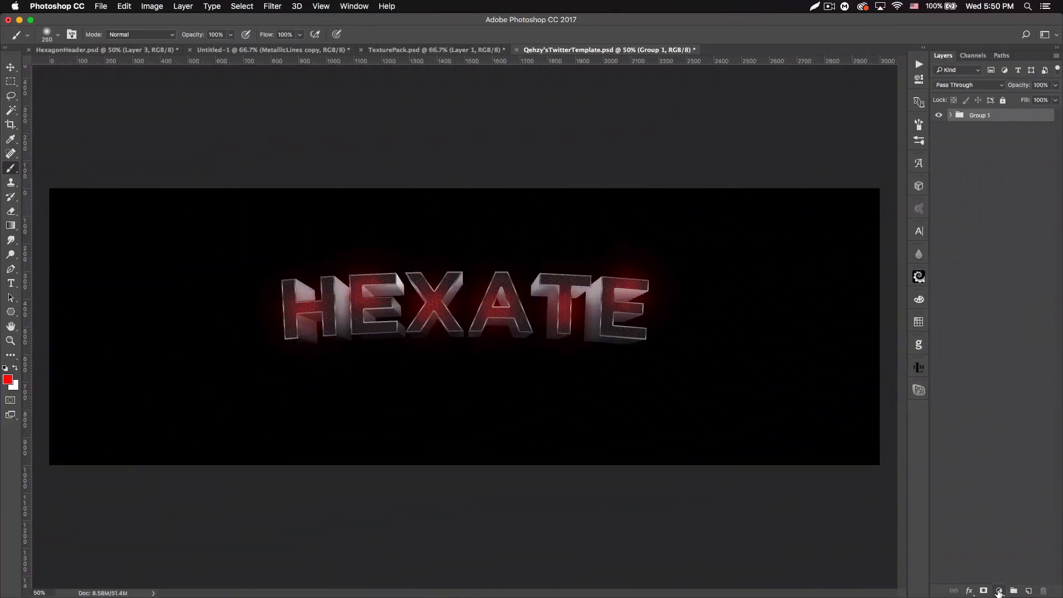
click(999, 592)
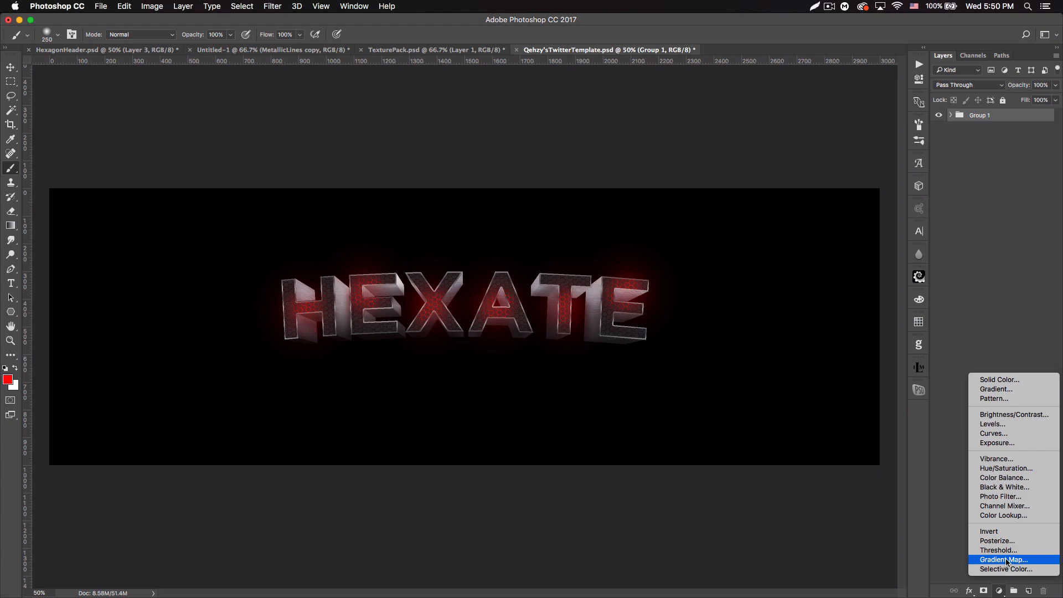
click(1005, 560)
click(969, 85)
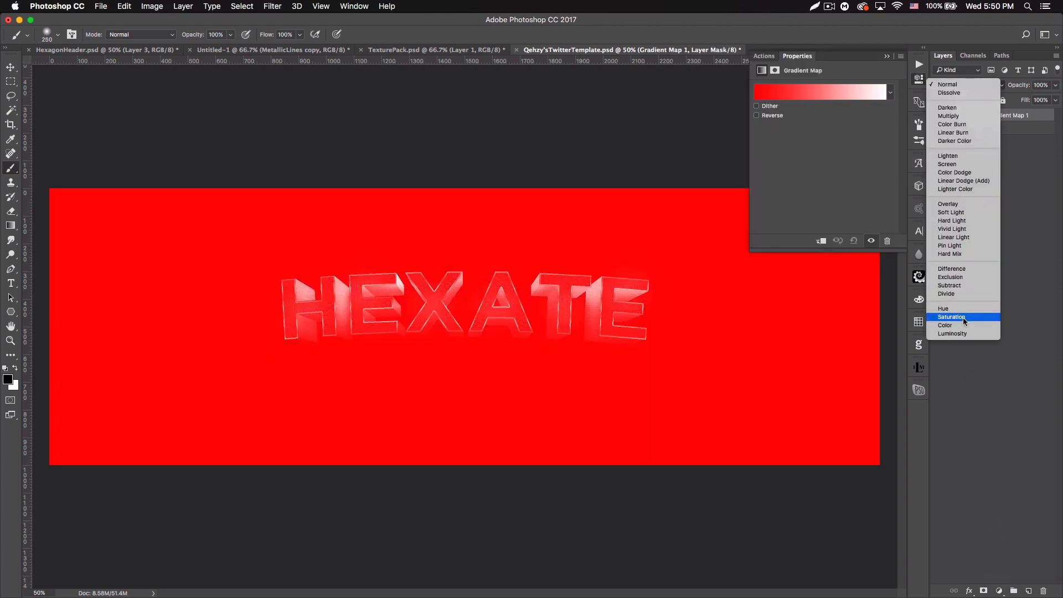
click(943, 308)
- Apply the Vintage14 preset gradient to the Gradient Map and close its settings
click(890, 92)
scroll(807, 179, down, 3)
scroll(806, 179, down, 10)
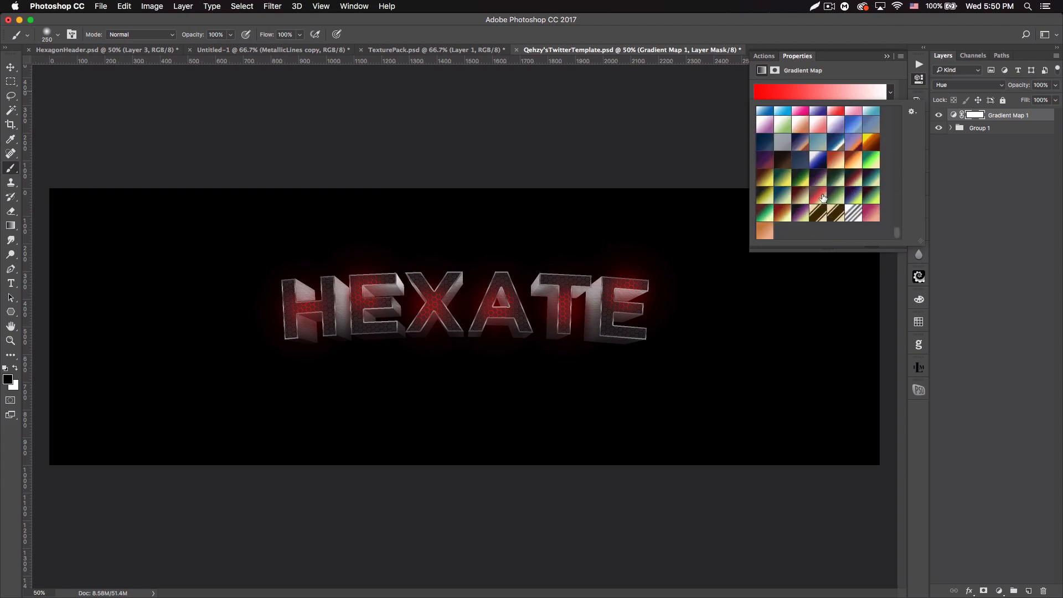
click(820, 198)
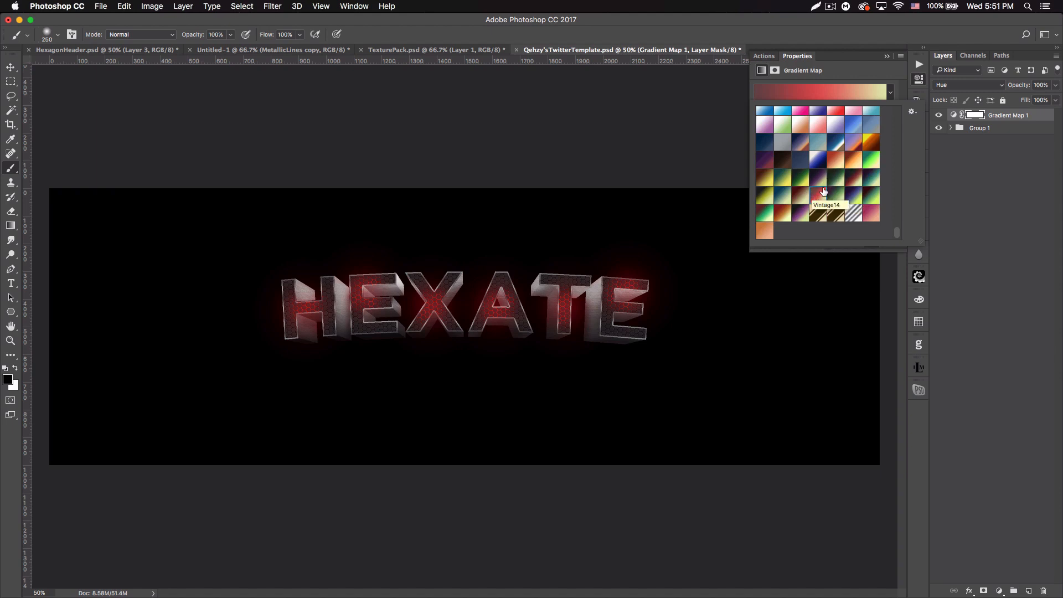
click(887, 57)
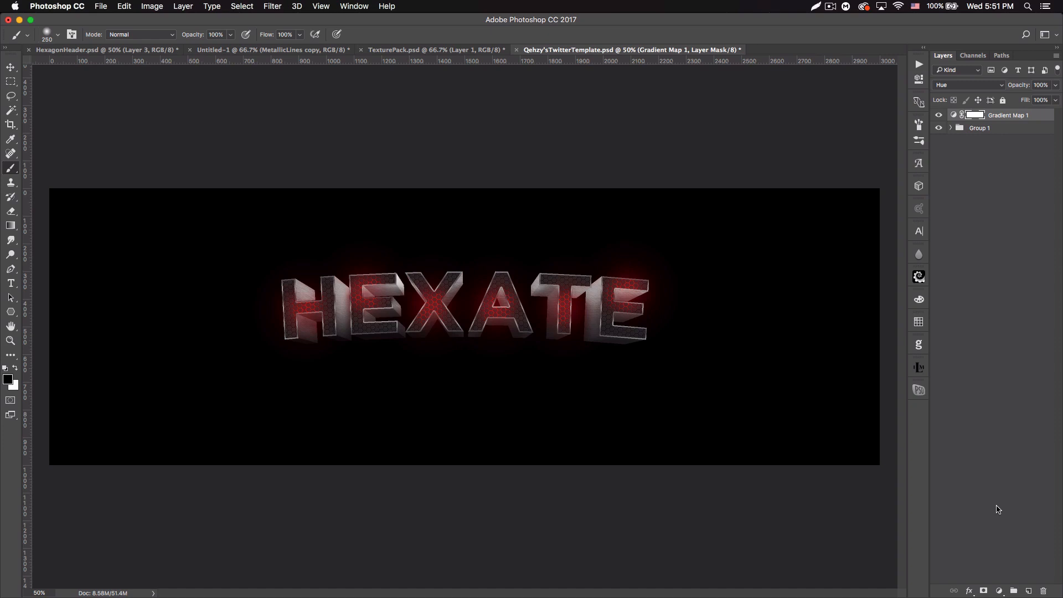
- Add a Levels adjustment above the Gradient Map, with input black at 10 and input white at 228
click(999, 591)
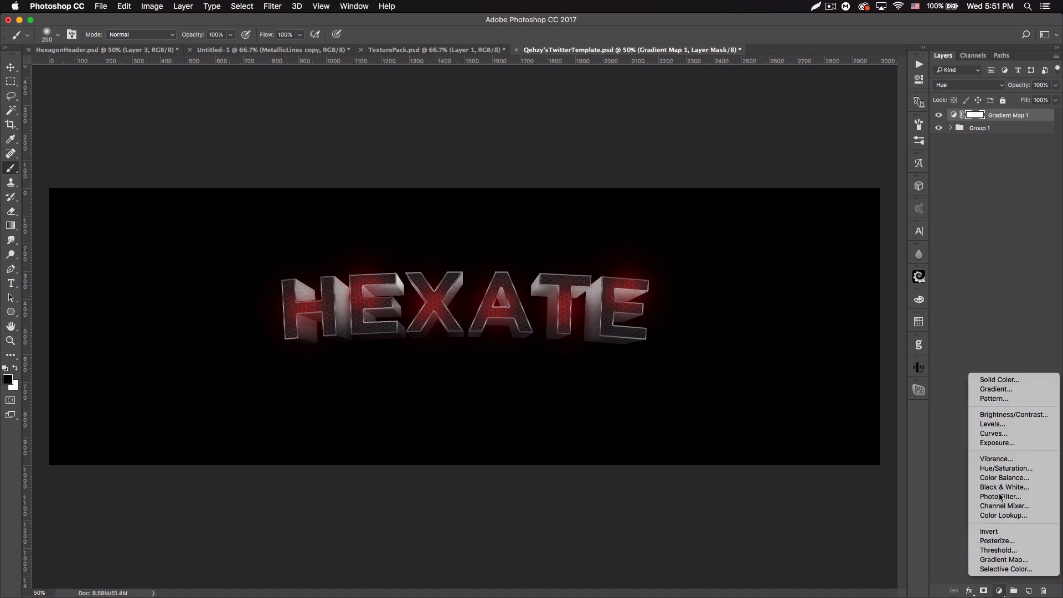
click(993, 424)
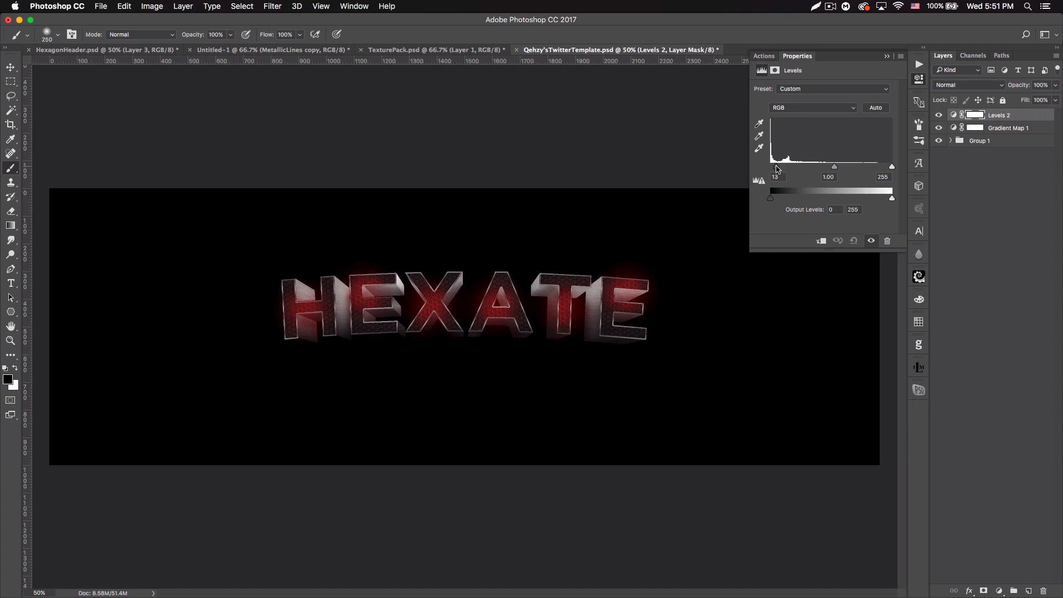
drag(777, 169, 775, 169)
mouse_move(892, 169)
mouse_down()
mouse_move(791, 168)
mouse_move(876, 166)
mouse_up()
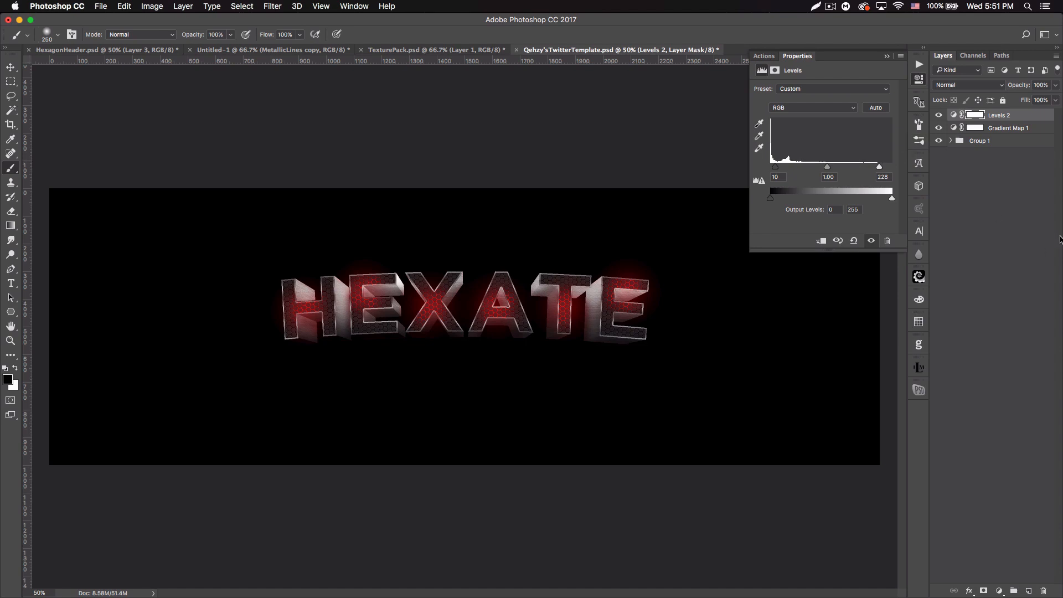
- Add a Color Balance adjustment on top with midtones at Cyan–Red -41, Magenta–Green -19 and Yellow–Blue 12
click(1000, 591)
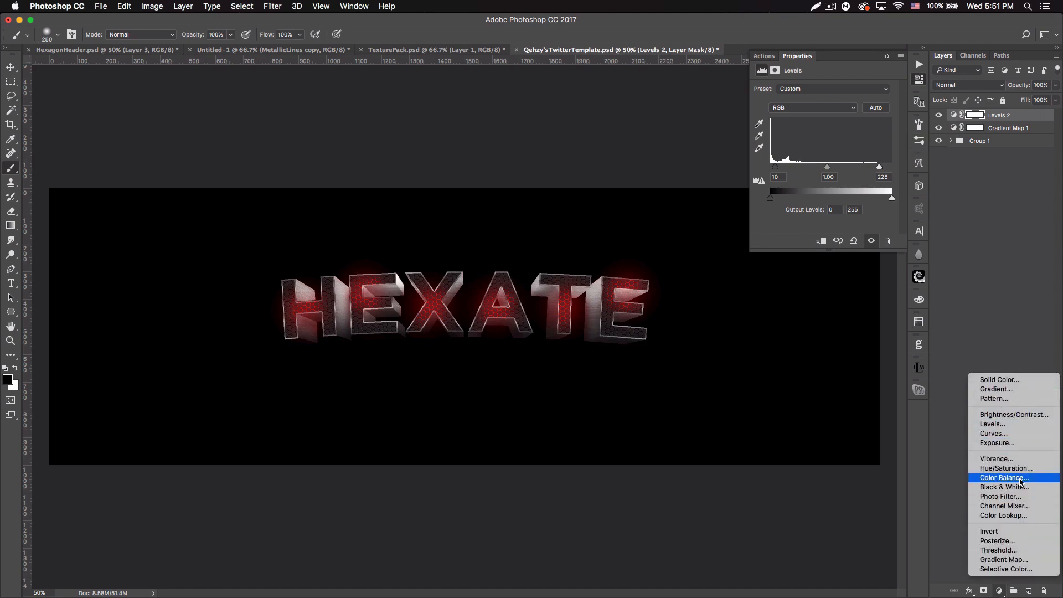
click(1003, 478)
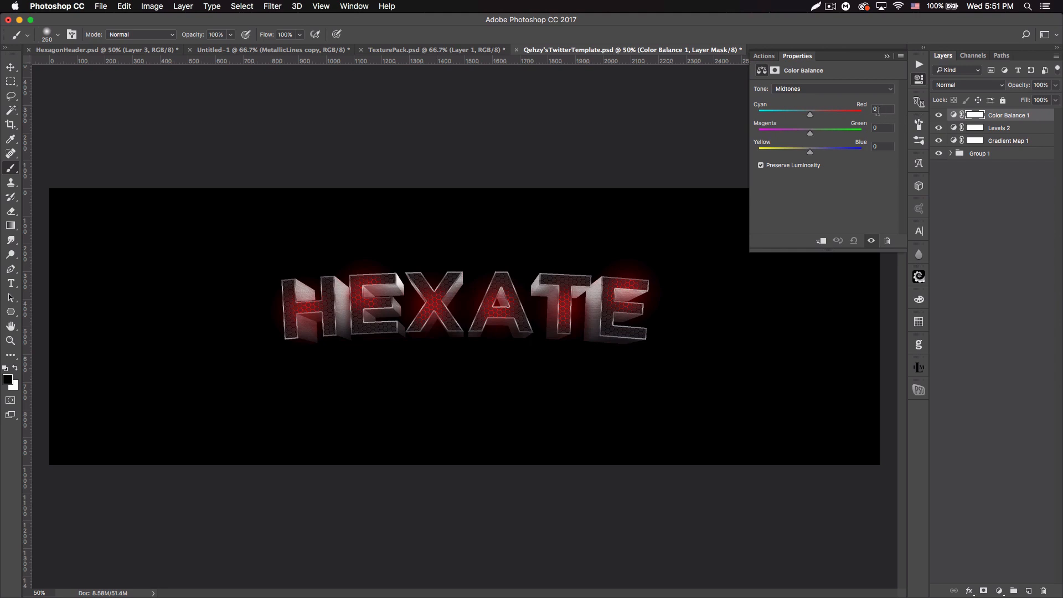
text(-41)
text(12)
text(-19)
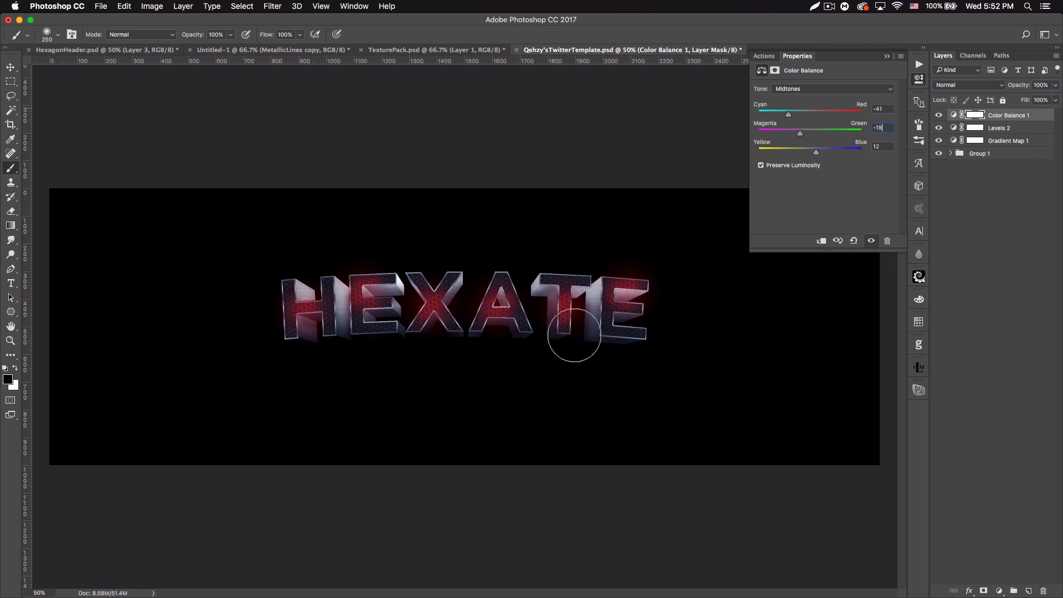
click(887, 56)
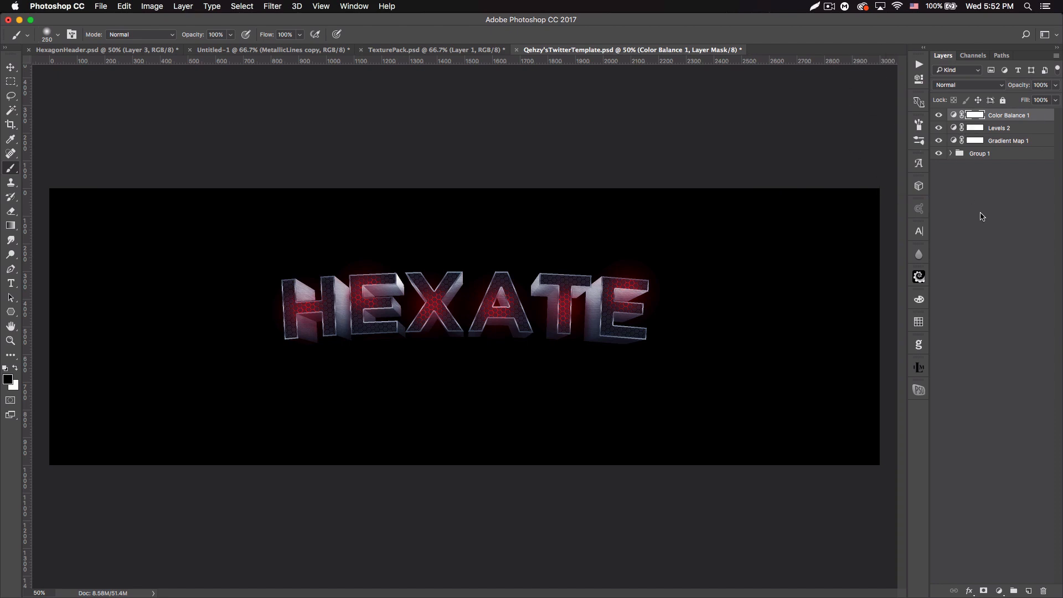
- Add a Brightness/Contrast adjustment above Color Balance 1 with brightness at 8 and contrast at 4
click(1000, 591)
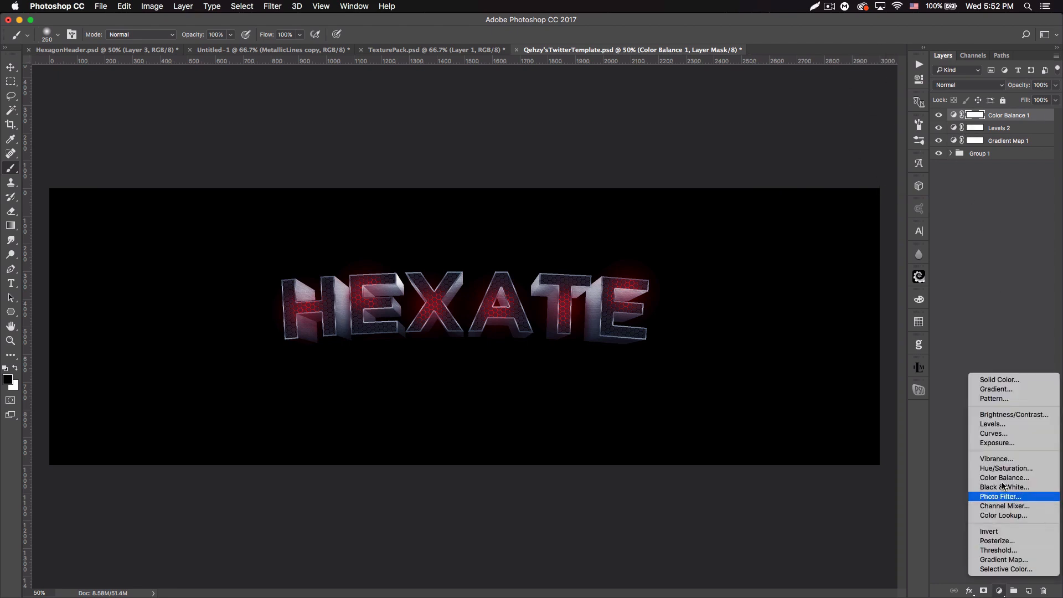
click(1003, 414)
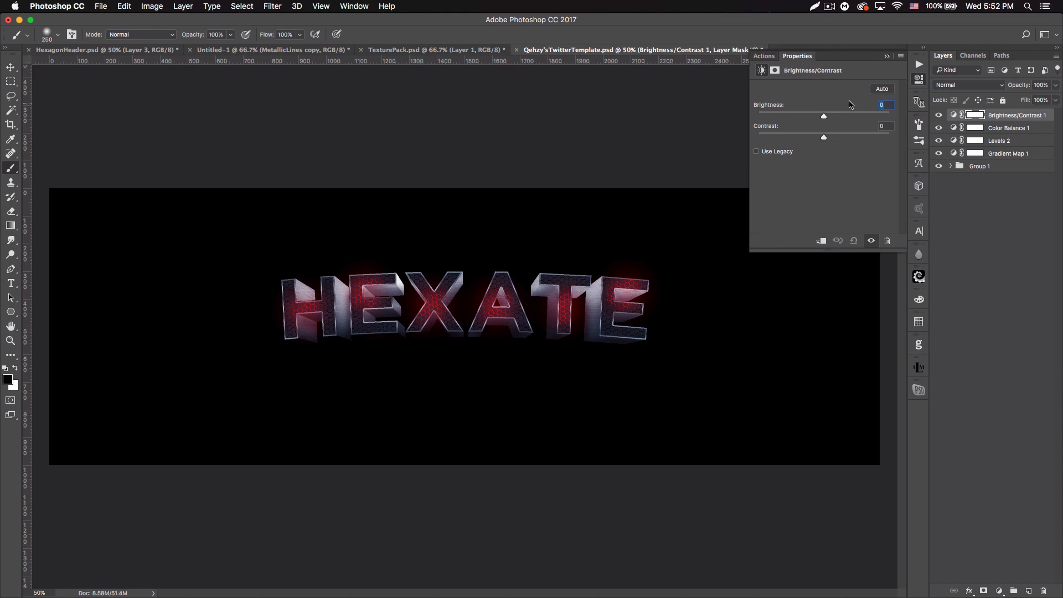
text(8)
key(Tab)
text(4)
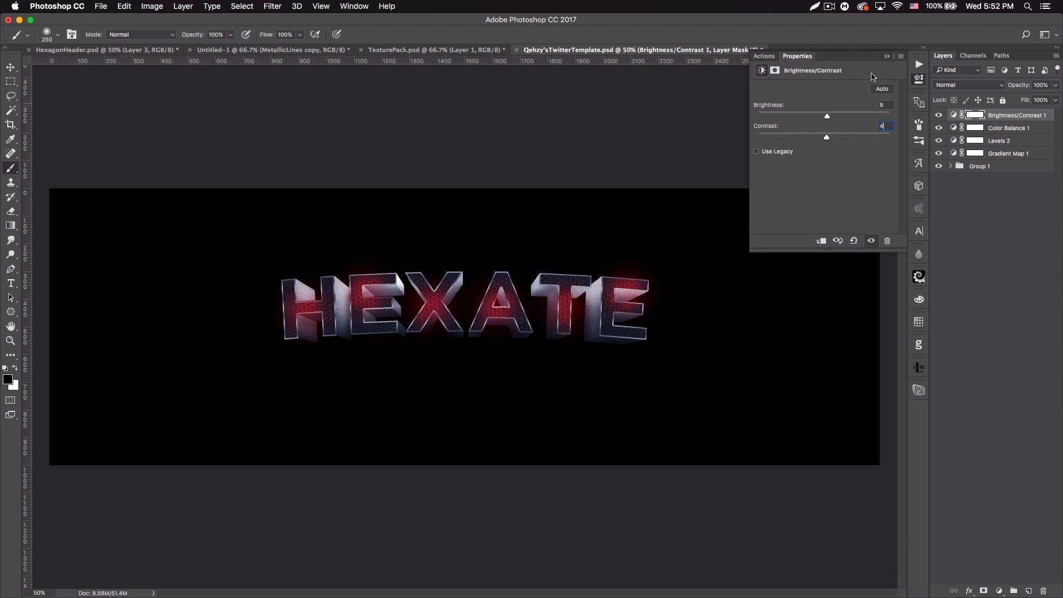
click(888, 57)
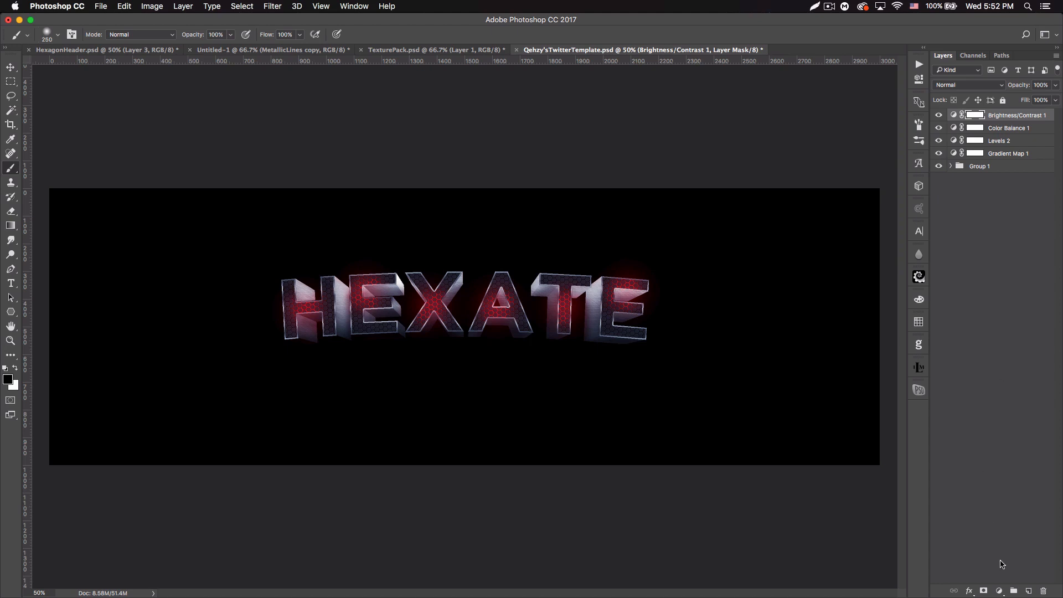
- Add a second Gradient Map adjustment above the Brightness/Contrast layer and set its blend mode to Hue
click(999, 591)
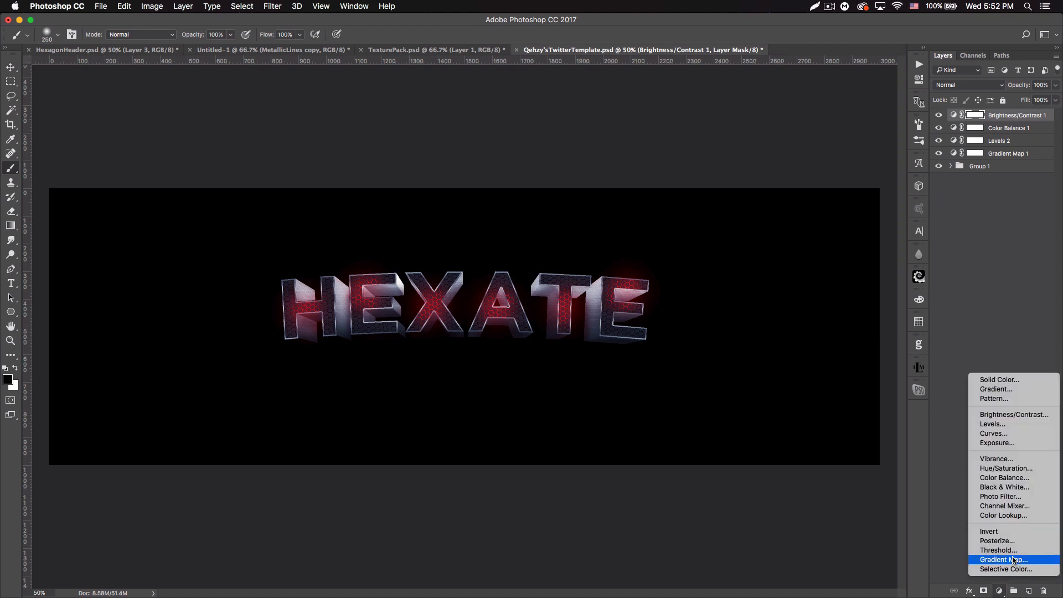
click(1013, 560)
click(960, 86)
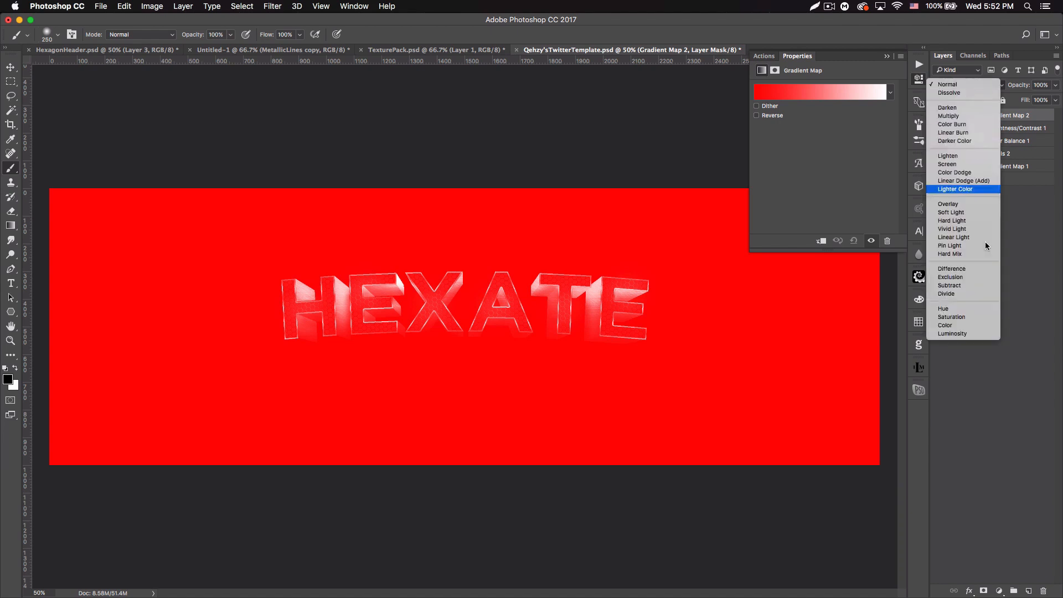
click(978, 309)
- Try several warm preset gradients on Gradient Map 2, pick the magenta-to-peach one and close its settings
click(890, 93)
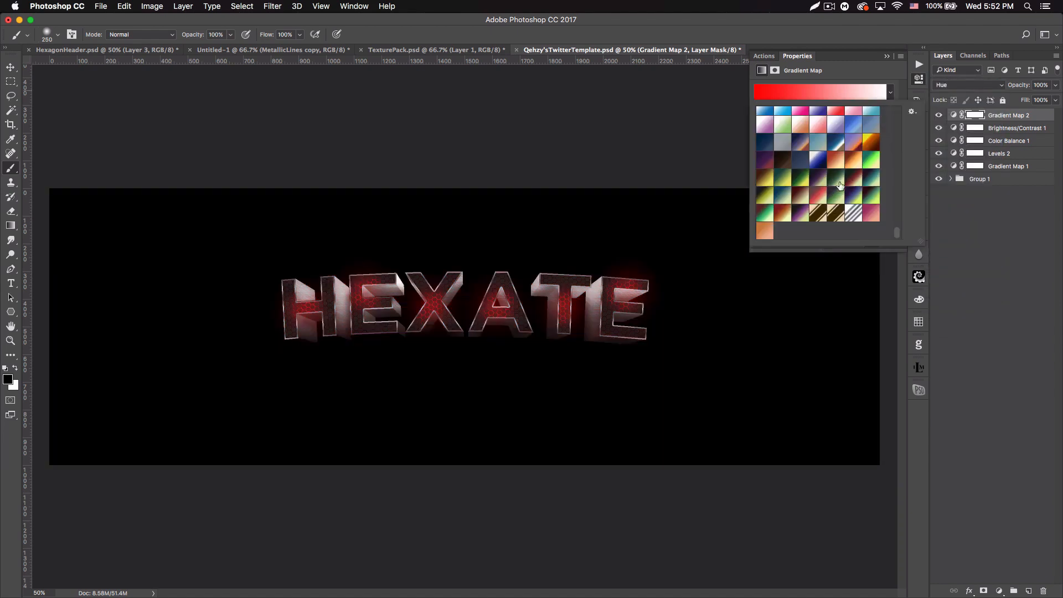
click(783, 212)
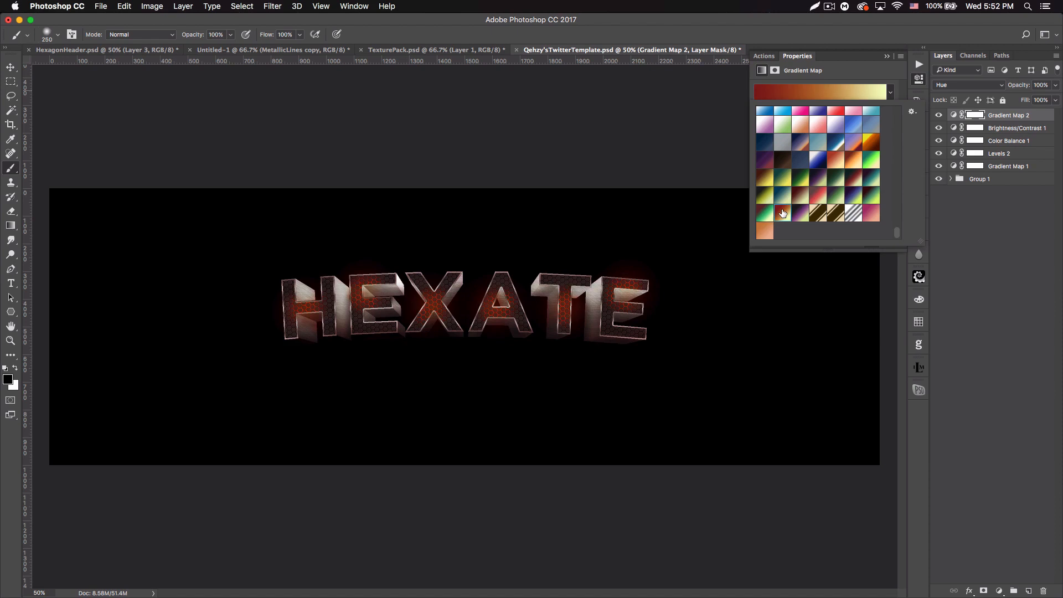
click(852, 164)
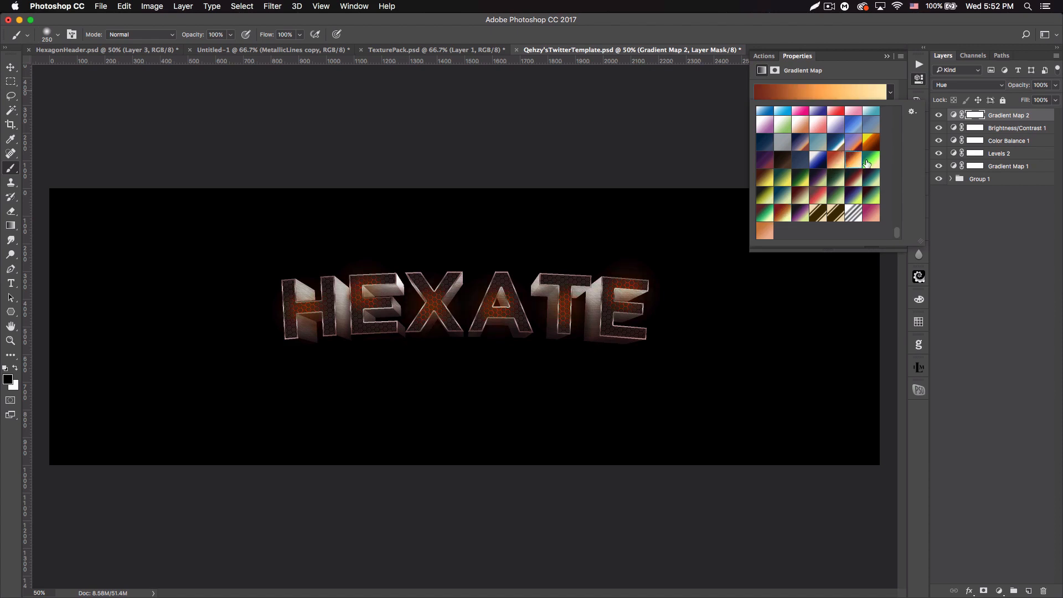
click(871, 213)
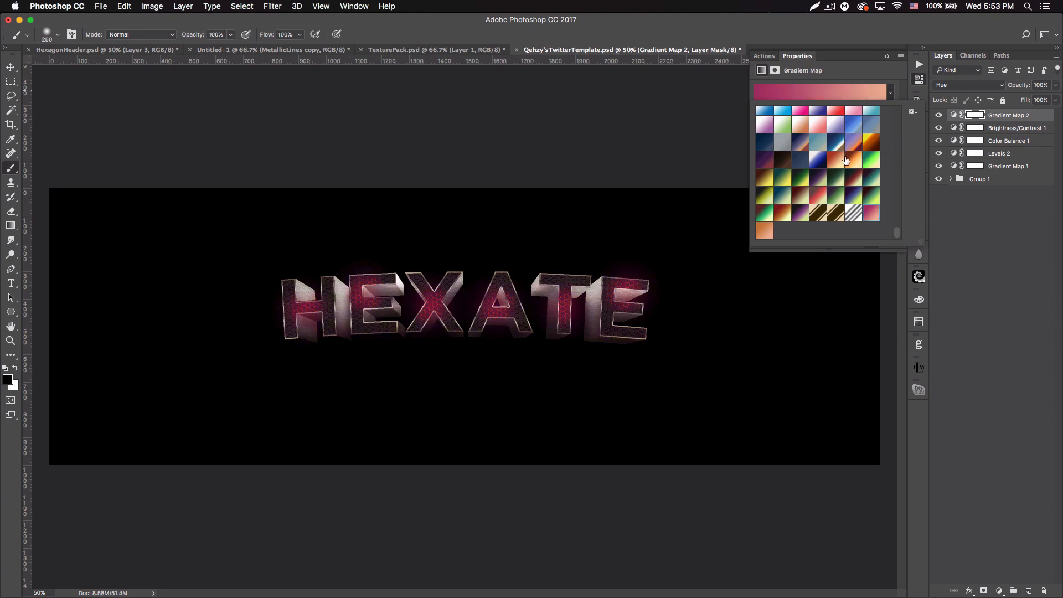
click(887, 57)
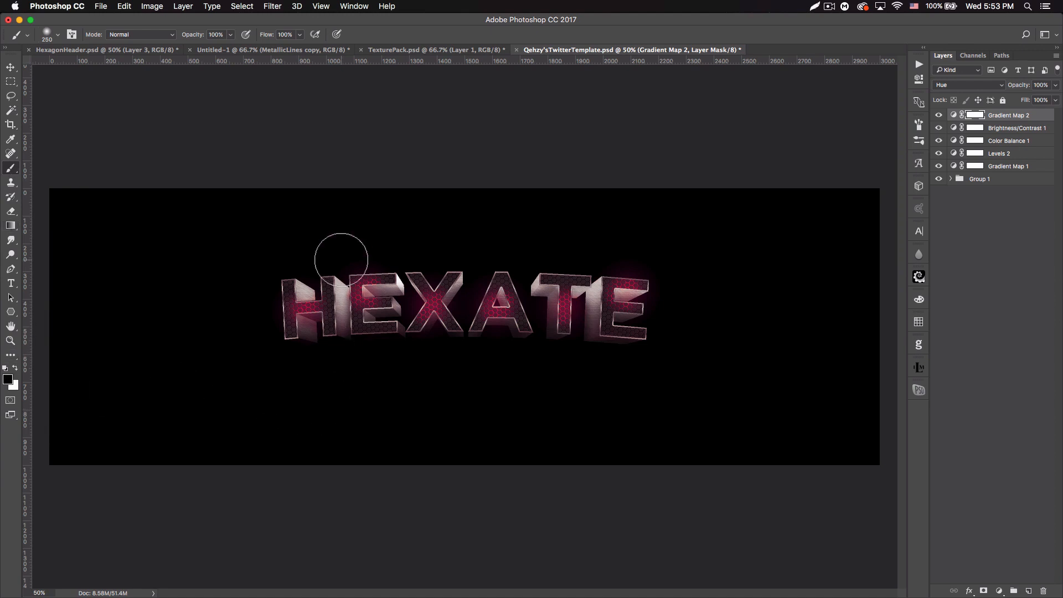
- Enlarge the brush to 700 and paint black on the Gradient Map 2 mask around the HEXATE text to hide parts of the effect
key(bracketright)
key(bracketright)
key(bracketright)
key(bracketright)
key(bracketright)
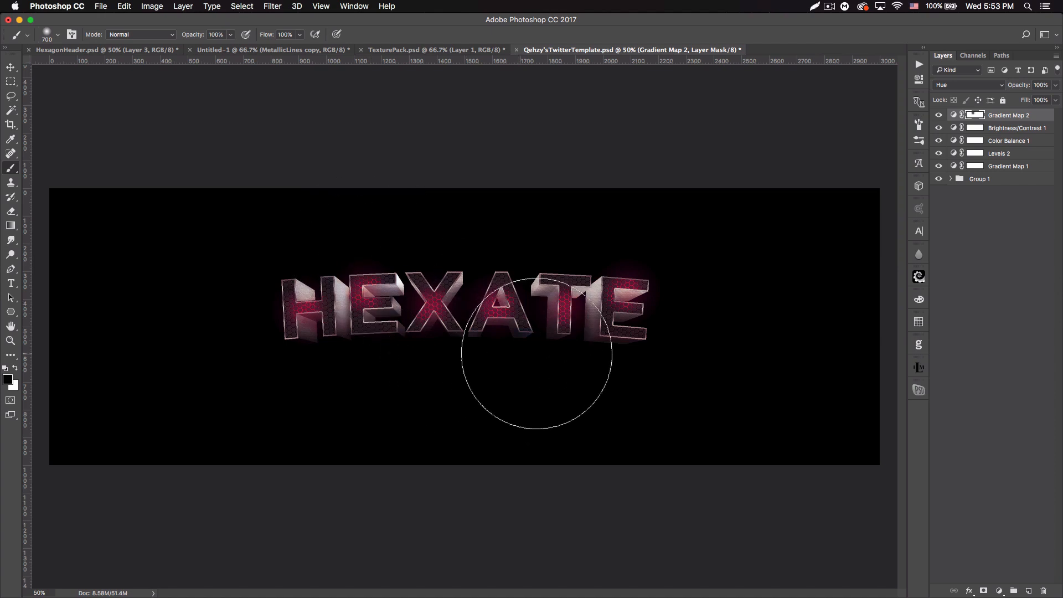
mouse_move(766, 320)
mouse_down()
mouse_move(725, 266)
mouse_move(688, 277)
mouse_up()
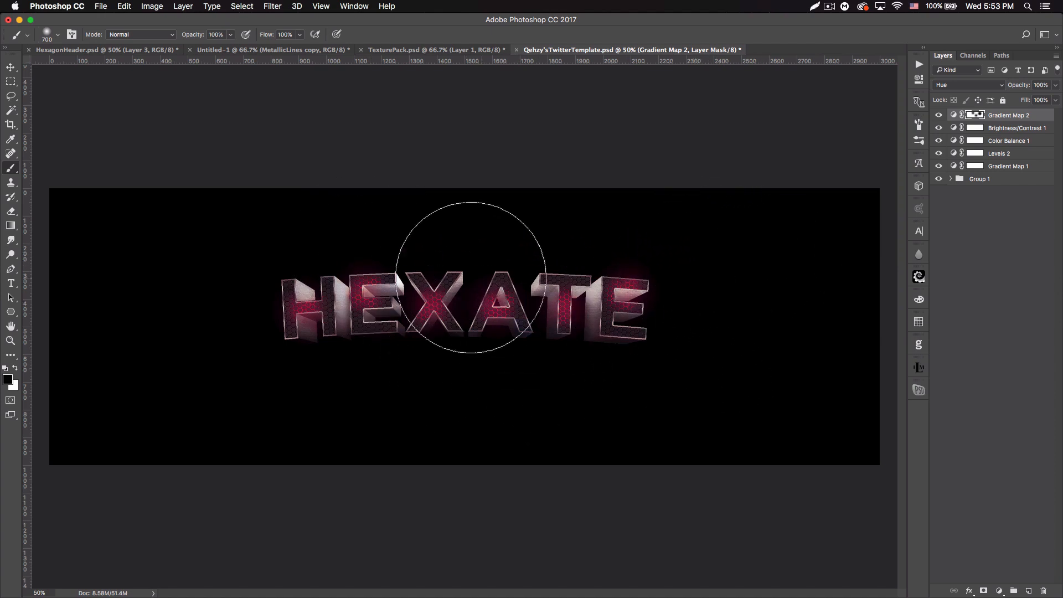
- Try green and purple preset gradients on Gradient Map 2, then return to the magenta-to-peach preset and close its settings
double_click(953, 115)
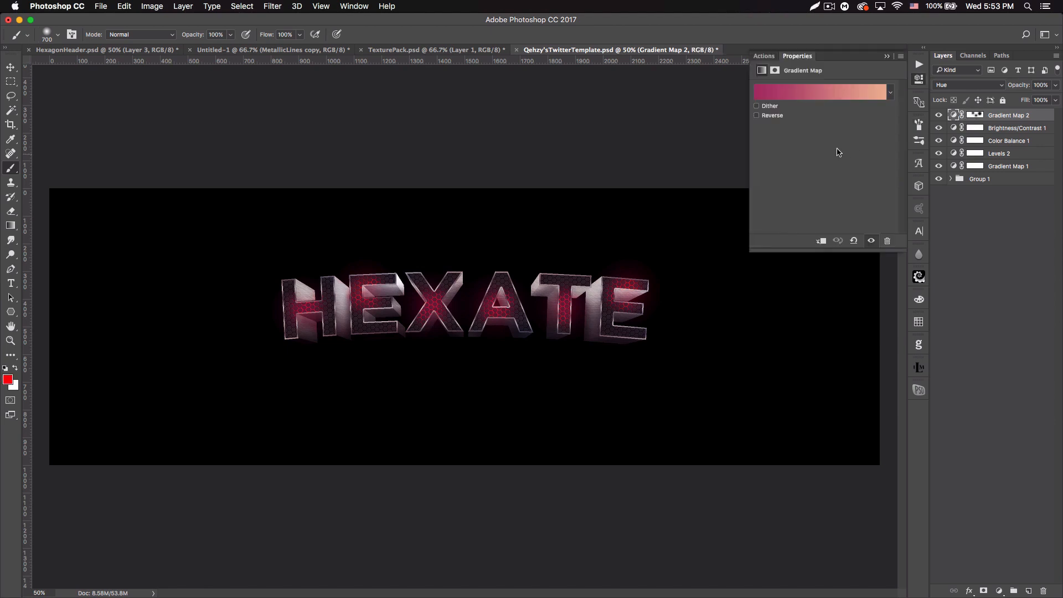
click(895, 93)
click(874, 198)
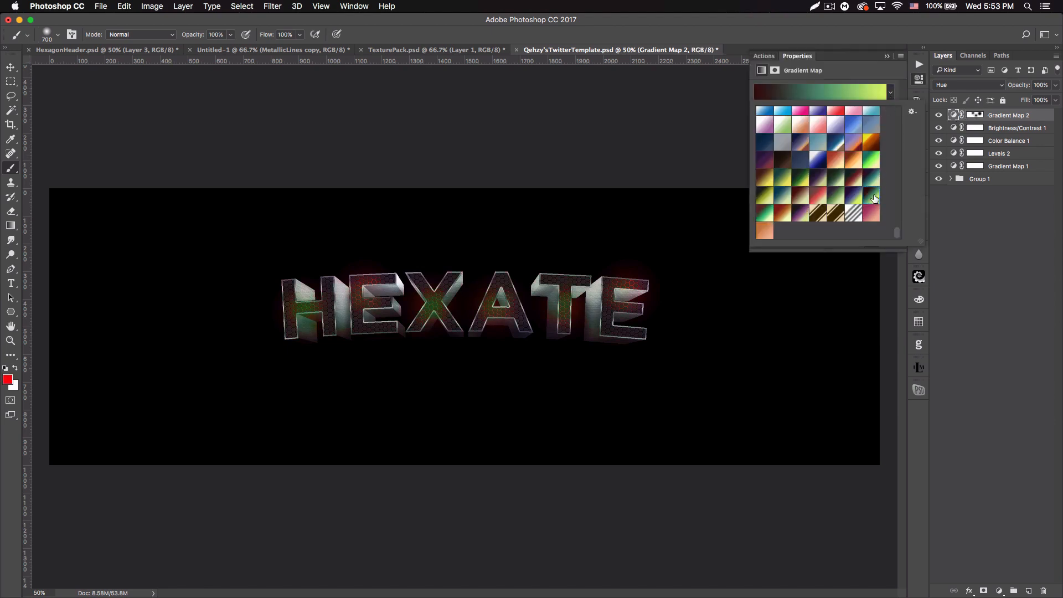
click(837, 197)
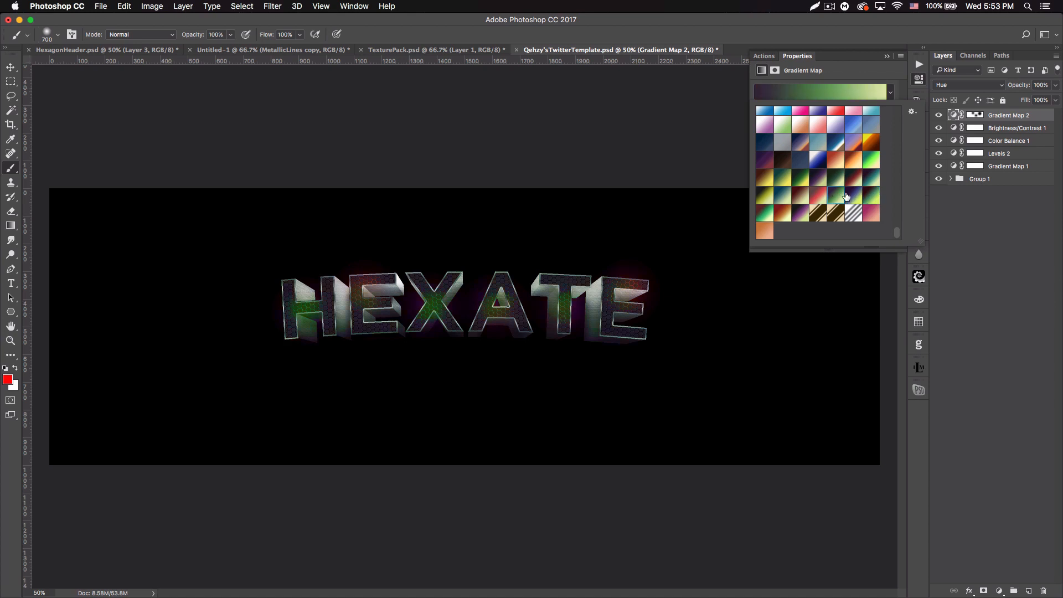
click(848, 197)
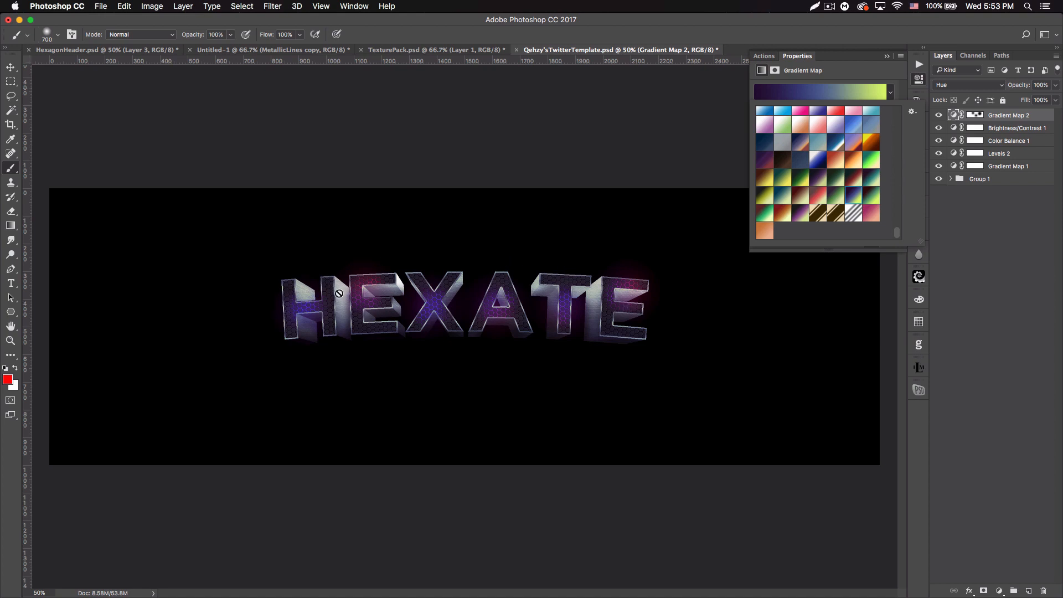
click(871, 213)
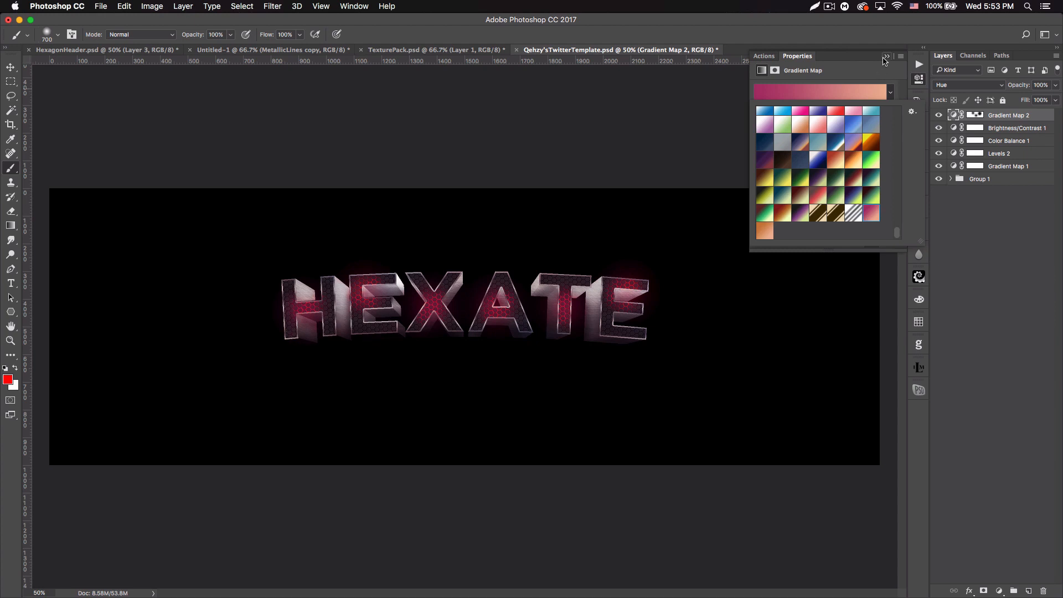
click(885, 57)
click(885, 57)
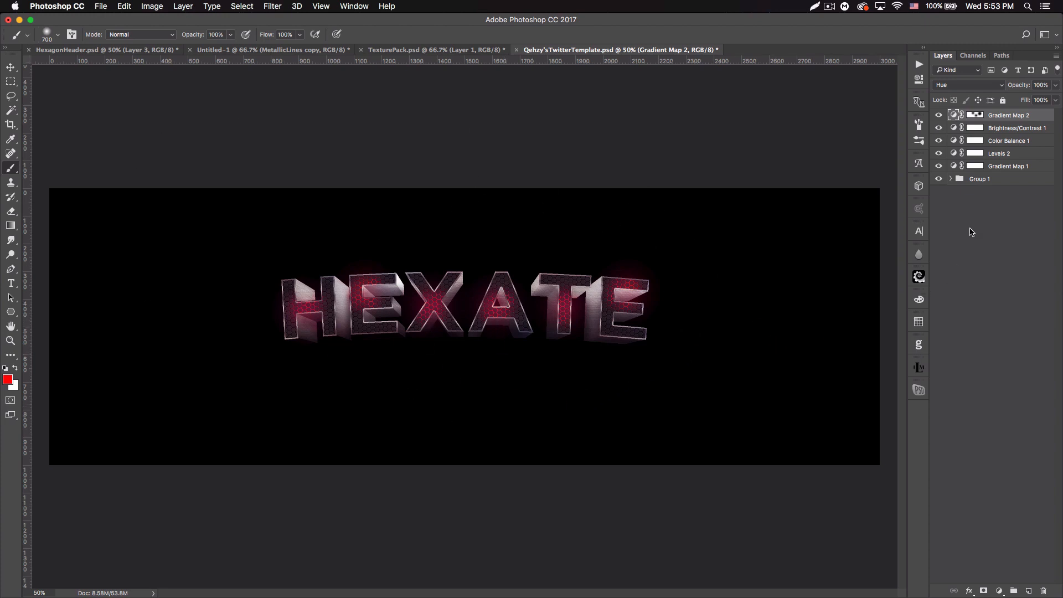
- Add a Hue/Saturation adjustment above Gradient Map 2 and raise its saturation slightly
click(998, 591)
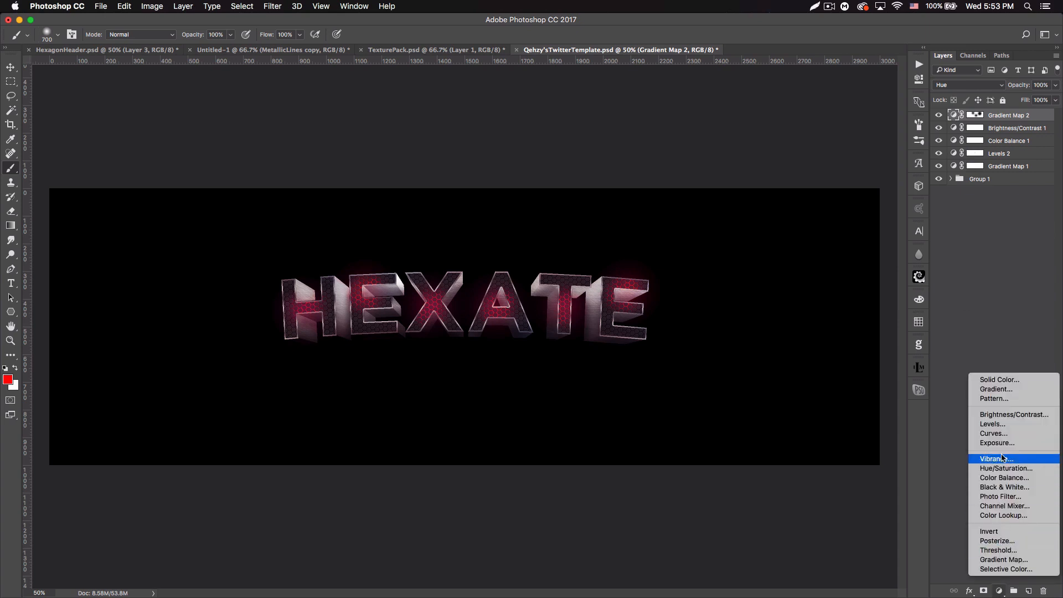
click(998, 467)
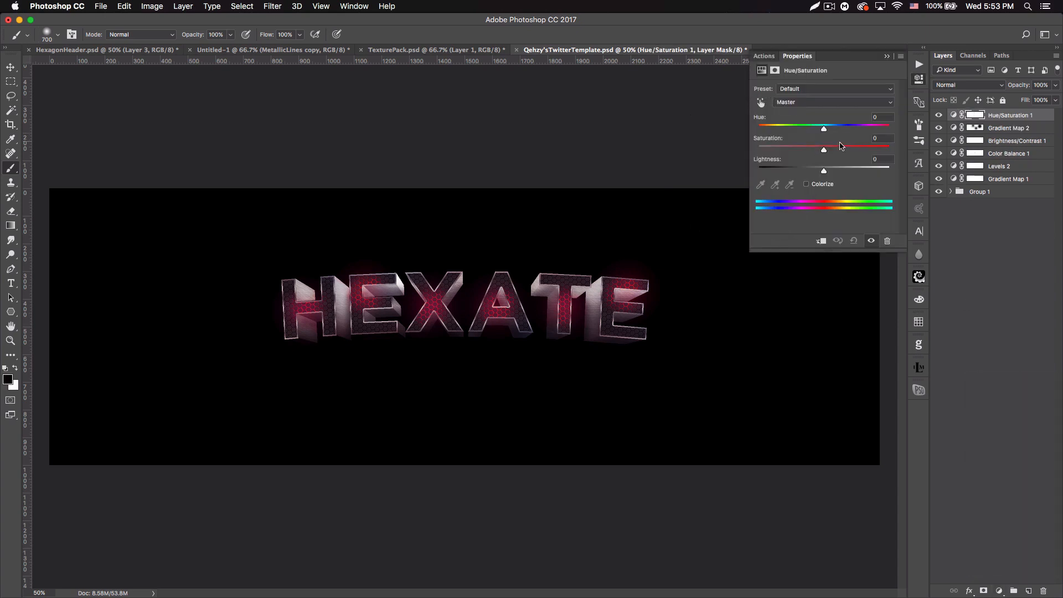
click(834, 147)
mouse_move(827, 131)
mouse_down()
mouse_move(877, 131)
mouse_move(759, 144)
mouse_move(827, 147)
mouse_up()
click(889, 57)
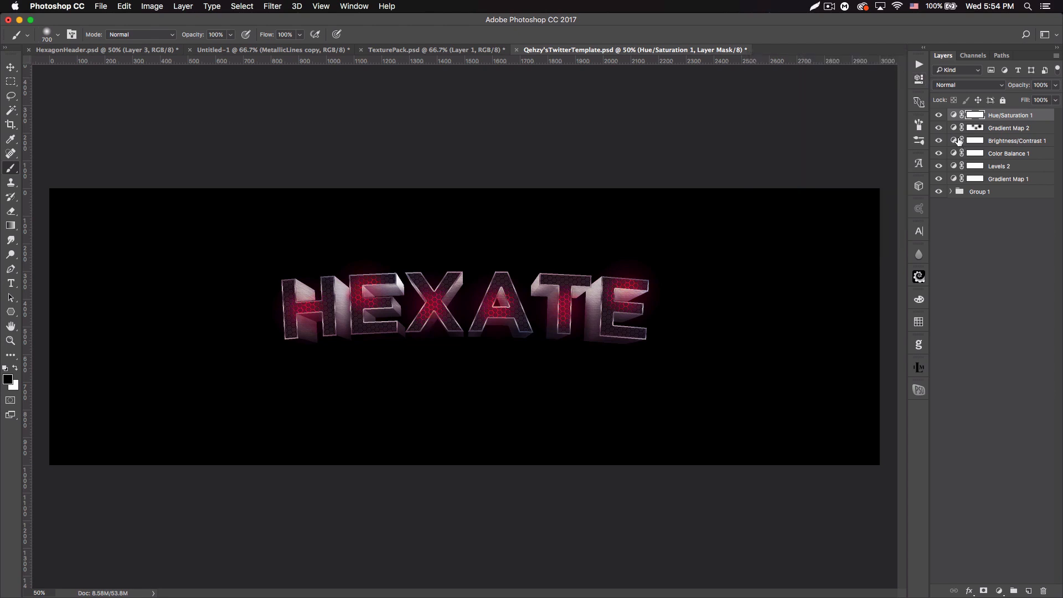
- Change the Gradient Map 2 gradient to the dark purple-to-yellow-green preset and close its settings
double_click(953, 128)
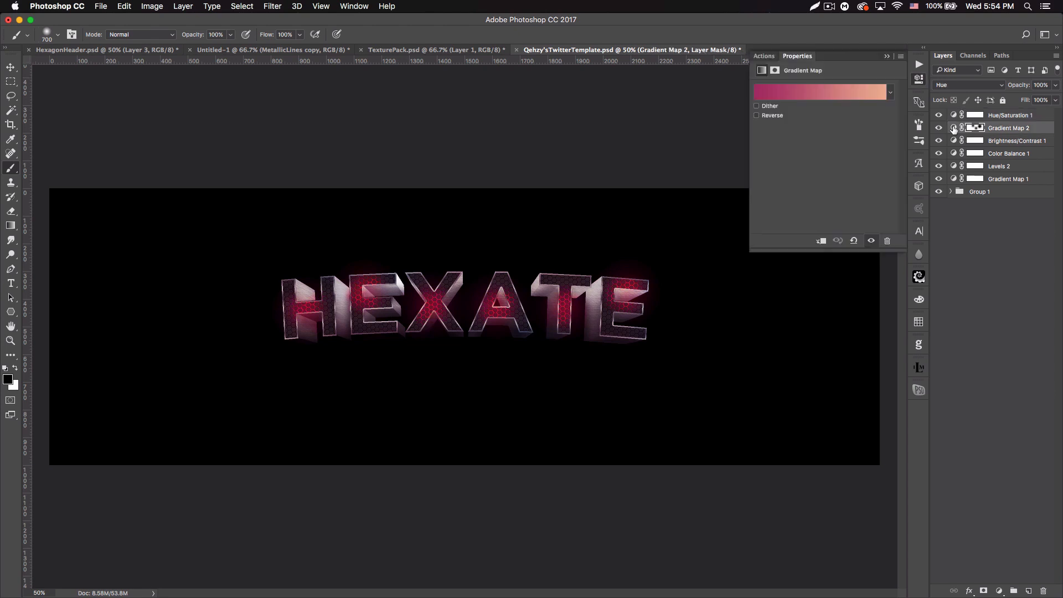
click(890, 93)
click(871, 195)
click(847, 195)
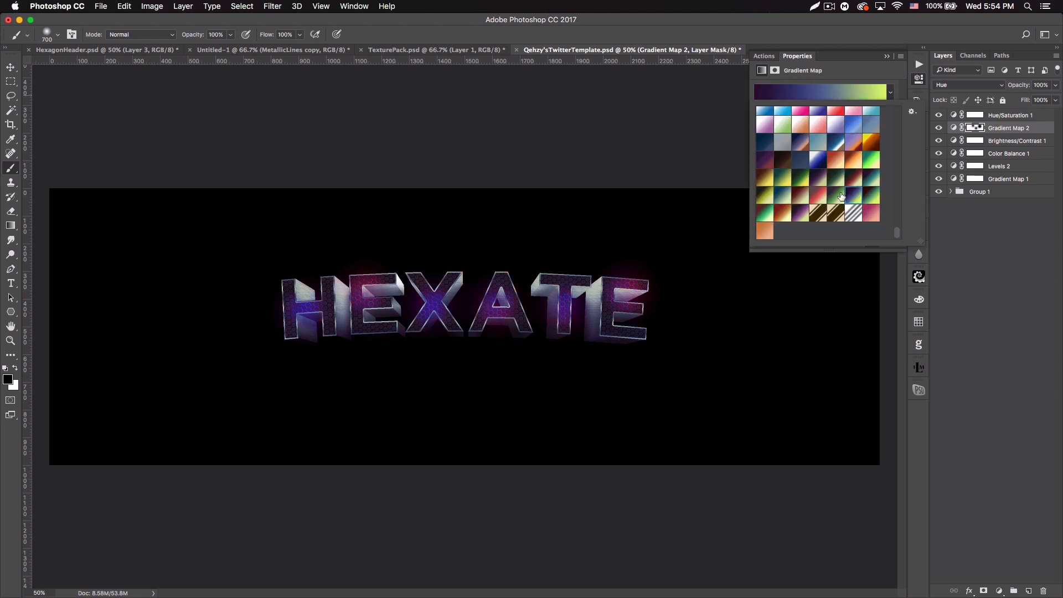
click(842, 196)
click(852, 192)
click(887, 57)
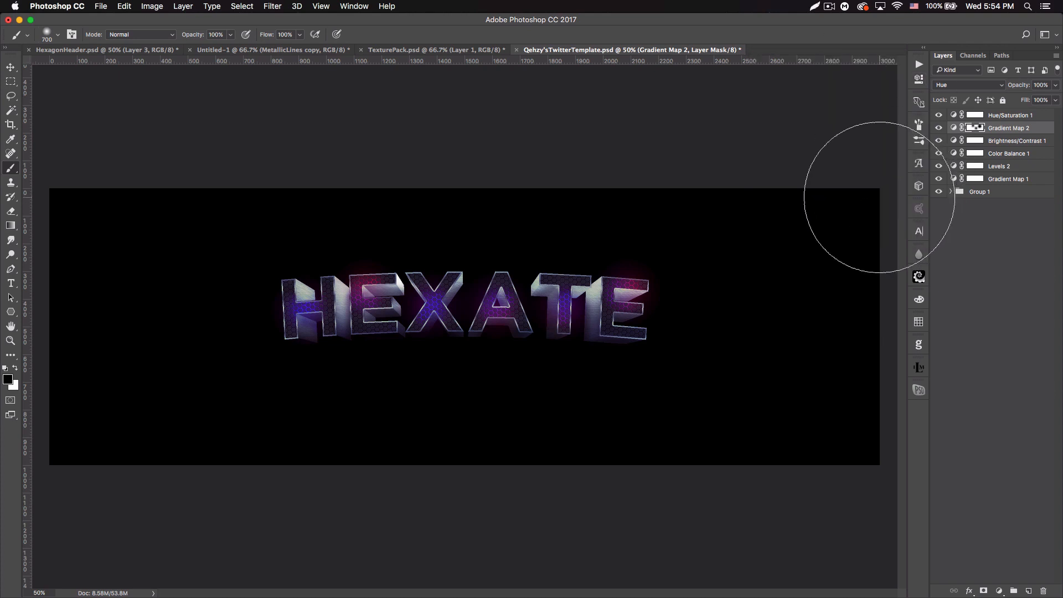
- Activate the Move tool and switch to the HexagonHeader.psd document to view the reference header
click(11, 68)
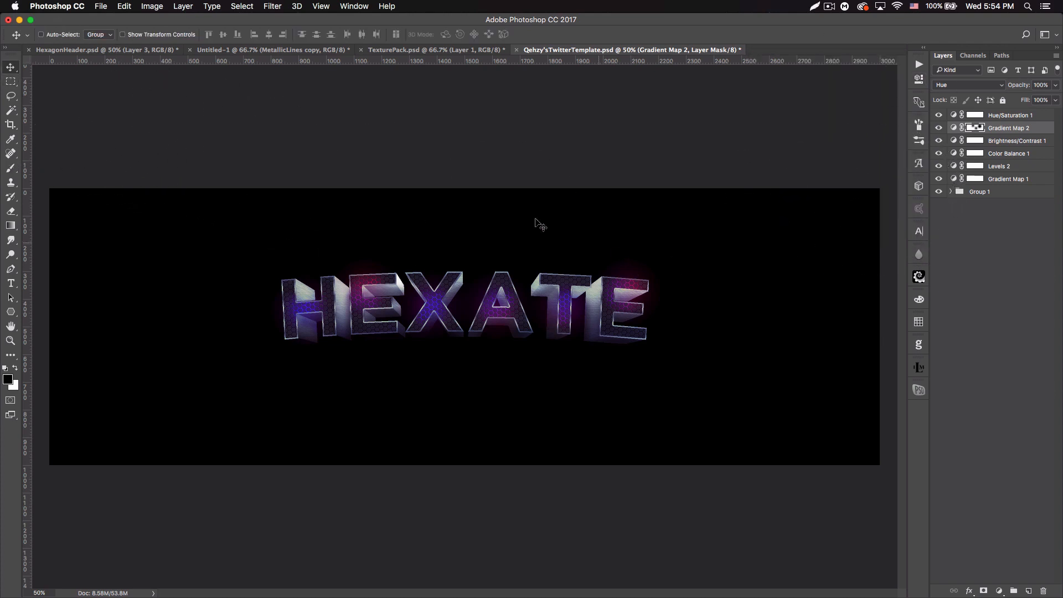
click(138, 51)
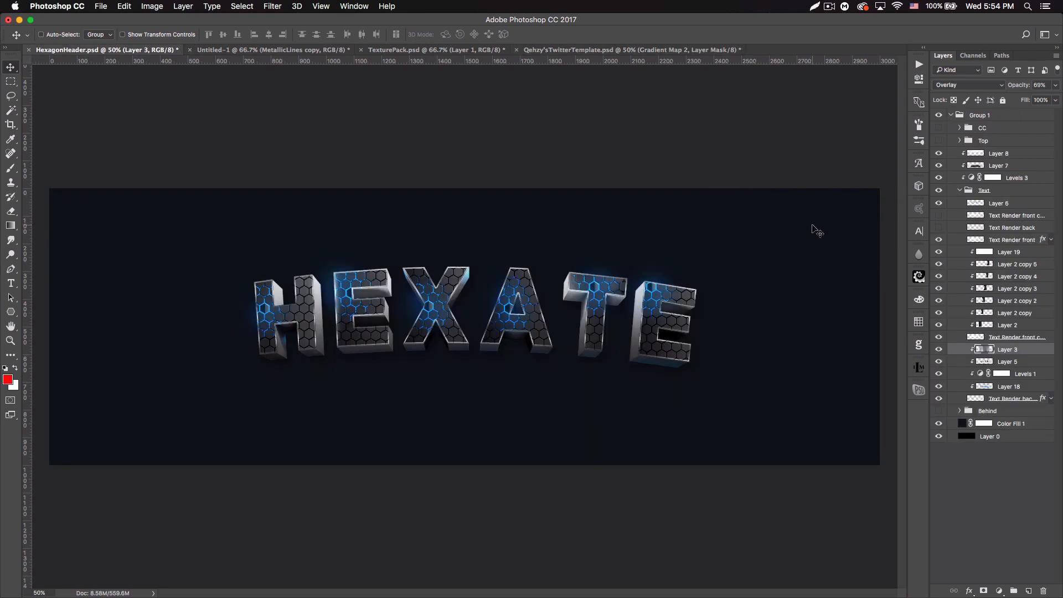